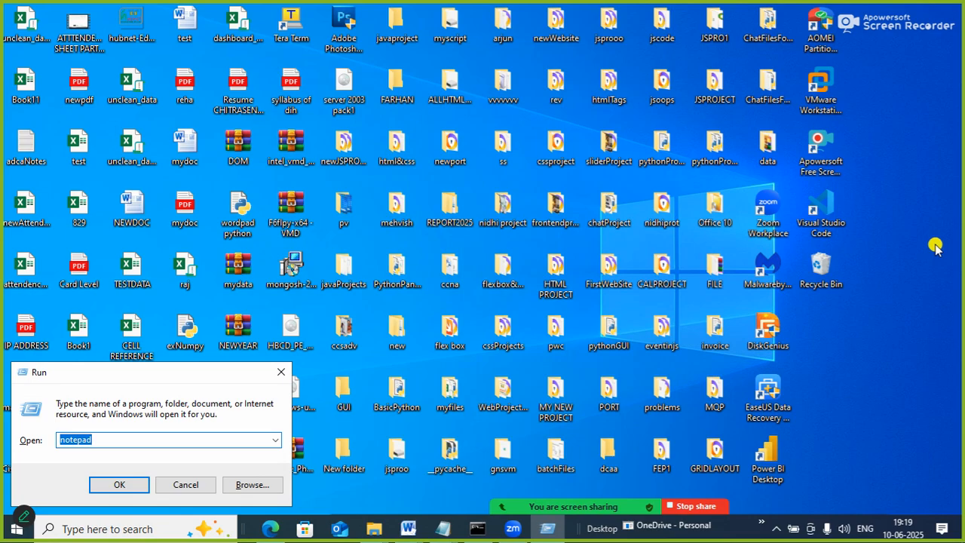
# Launch Microsoft Word with the WINWORD run command and maximize the new blank document's window.
pyautogui.write('WINWORD')
pyautogui.press('Return')
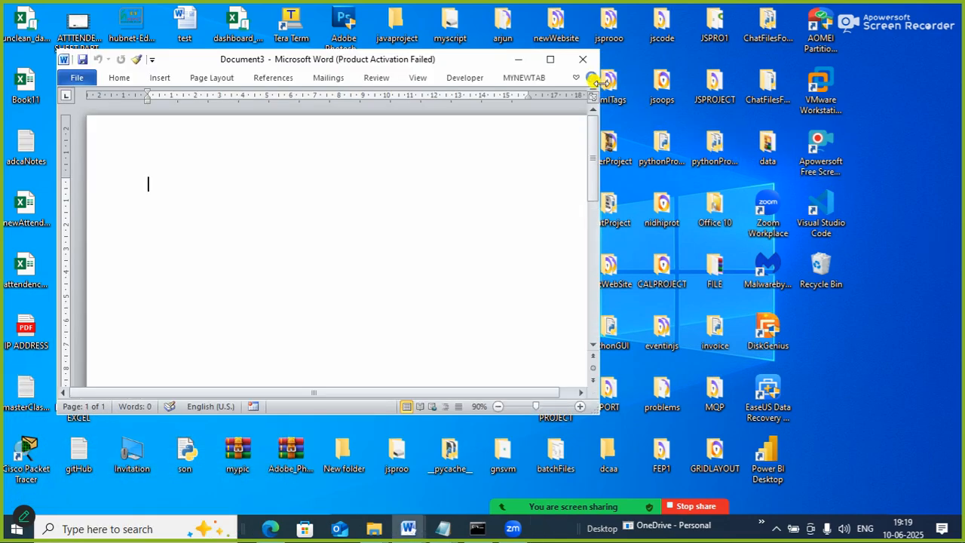
pyautogui.click(545, 60)
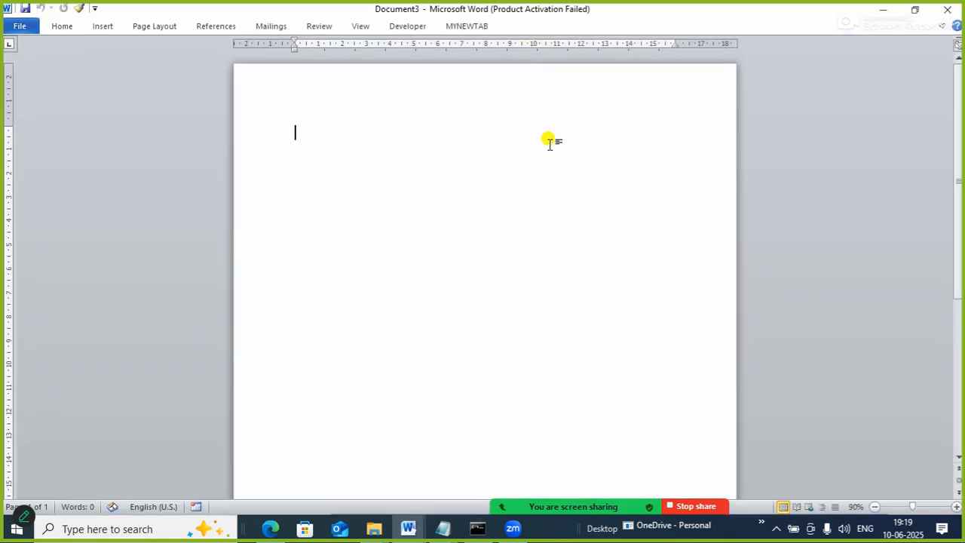
# Insert the PNG picture of the Windows tools list from the Pictures folder into the blank document.
pyautogui.click(100, 27)
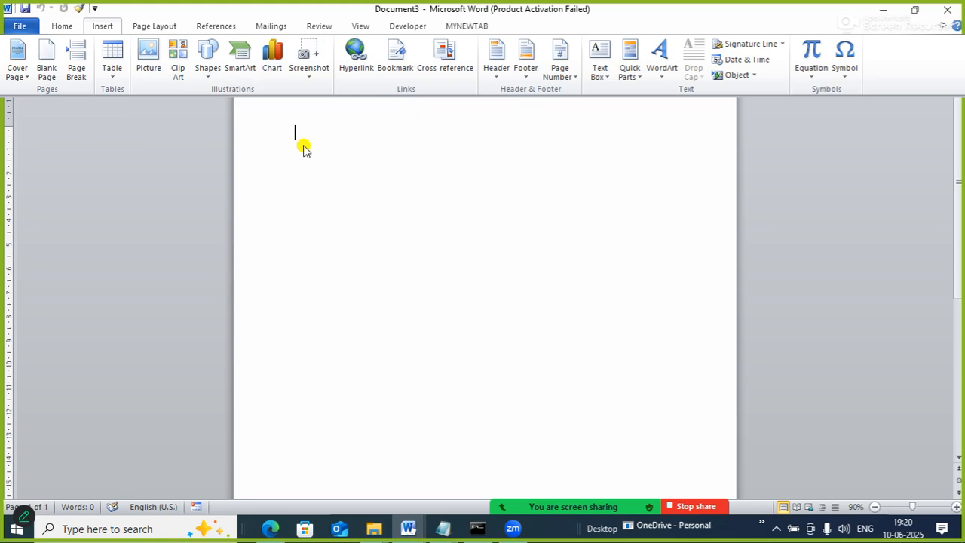
pyautogui.hotkey('ctrl', 'F1')
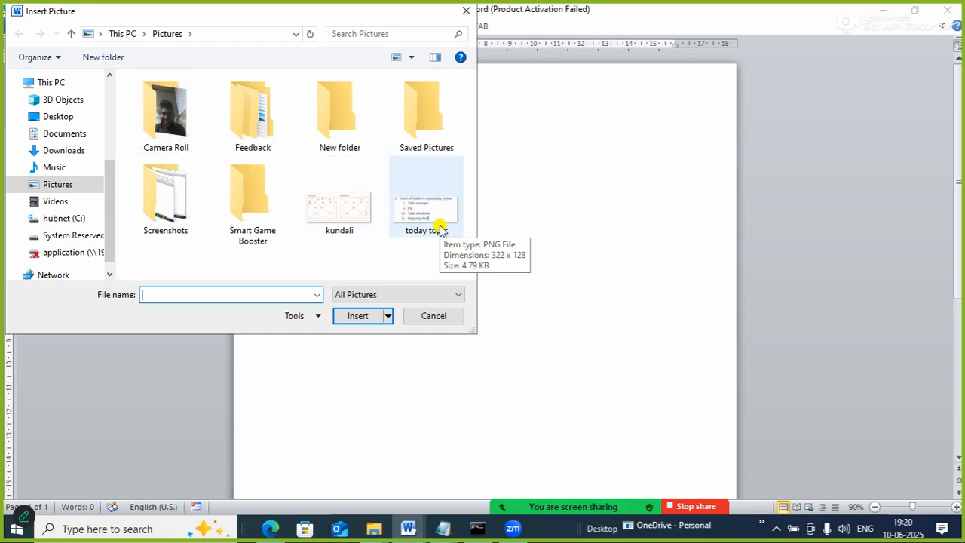
pyautogui.doubleClick(415, 209)
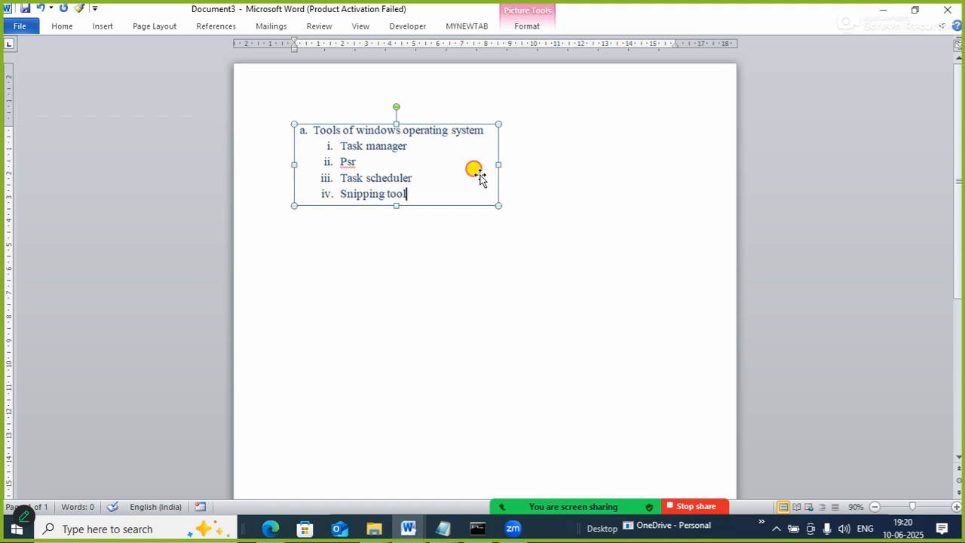
# Set the tools list picture's text wrapping to In Front of Text and move it to the upper middle of the page.
pyautogui.rightClick(430, 163)
pyautogui.moveTo(482, 372)
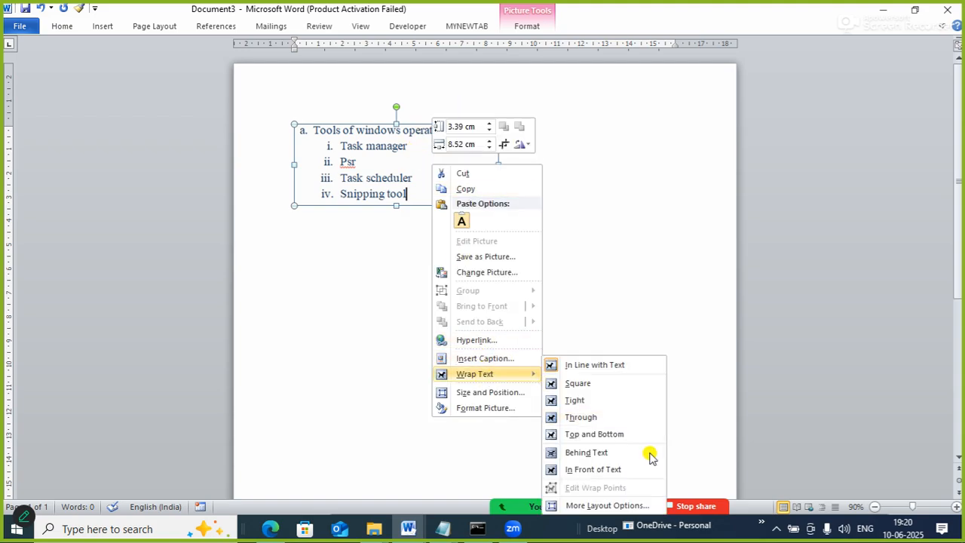
pyautogui.click(609, 471)
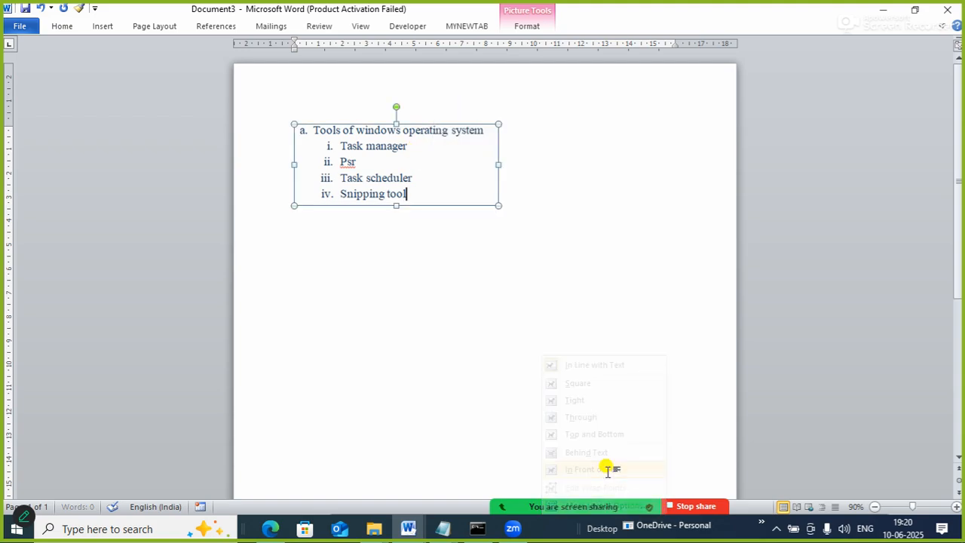
pyautogui.moveTo(428, 187); pyautogui.dragTo(513, 170)
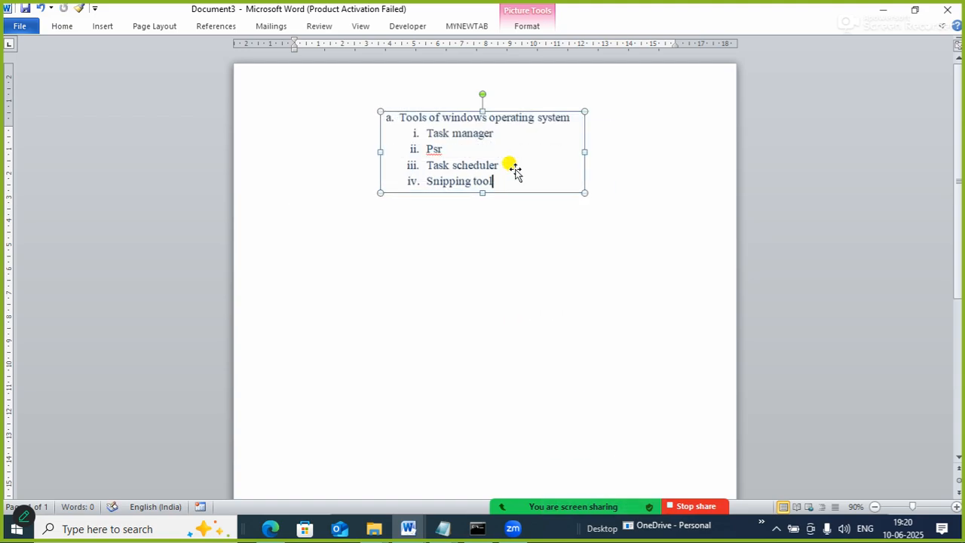
# Apply the drop shadow picture style to the tools list picture and deselect it.
pyautogui.click(527, 26)
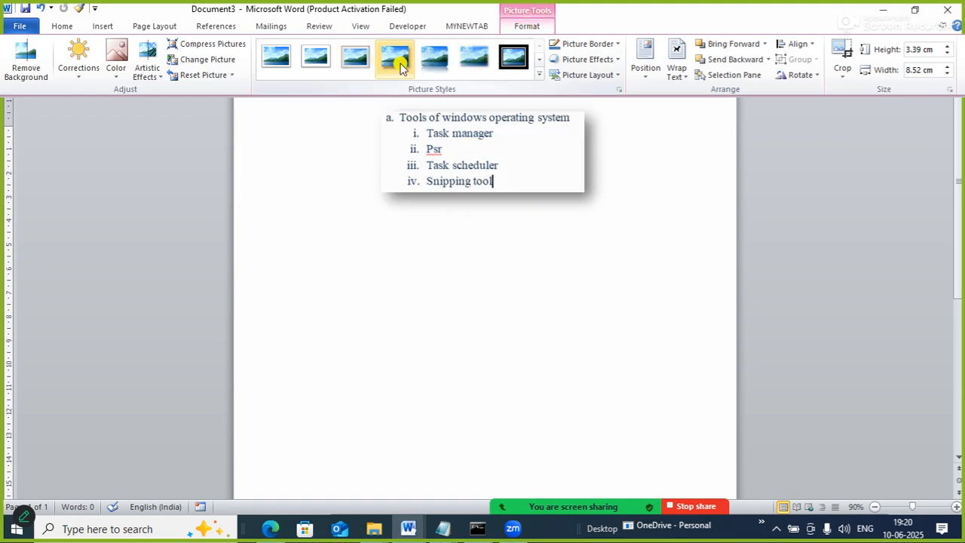
pyautogui.click(395, 58)
pyautogui.click(533, 319)
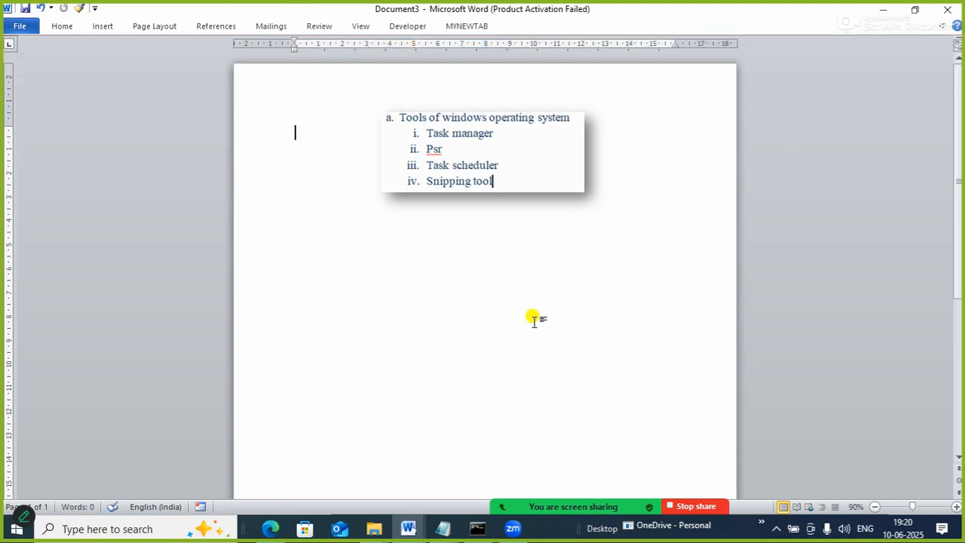
pyautogui.click(546, 183)
pyautogui.click(537, 285)
# Search the clip art for "animal" and insert the white rabbit with the egg.
pyautogui.click(103, 28)
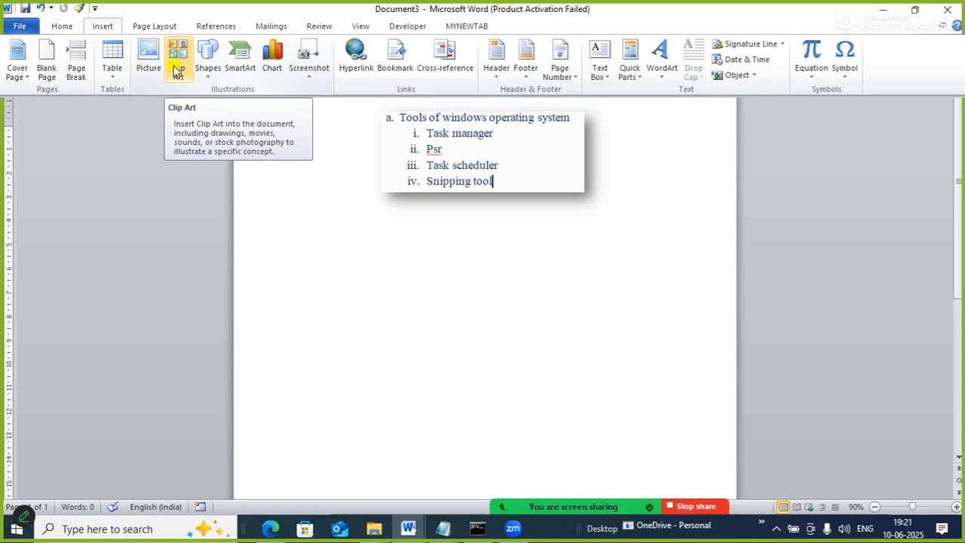
pyautogui.click(178, 70)
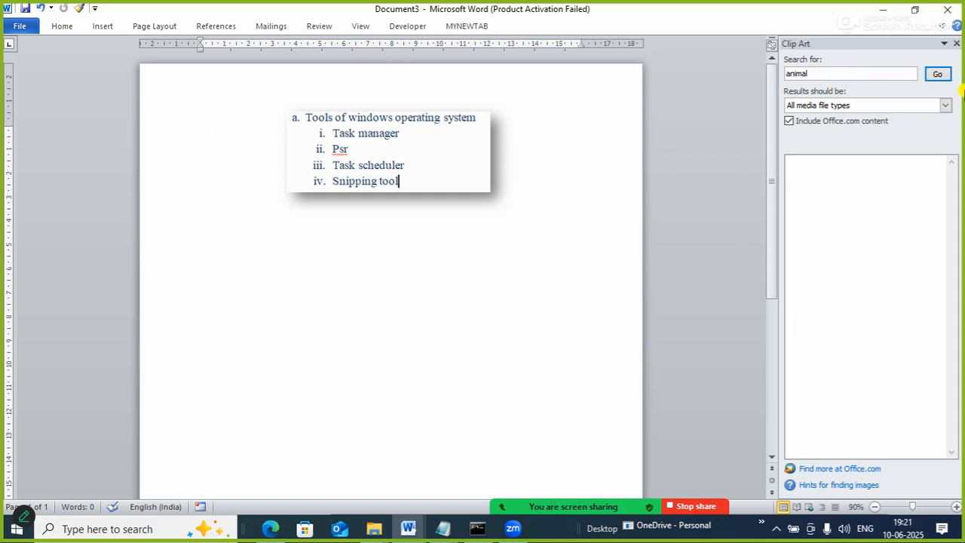
pyautogui.click(939, 75)
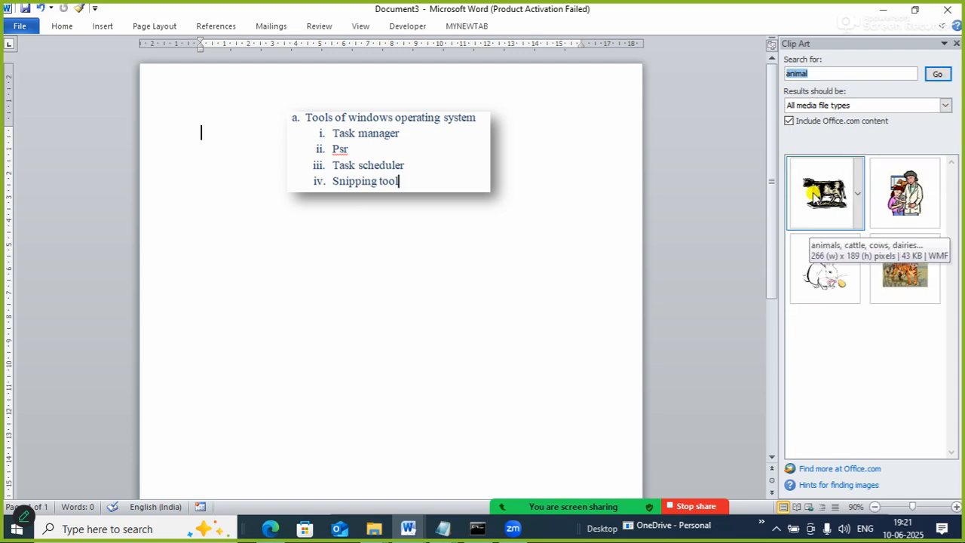
pyautogui.click(823, 273)
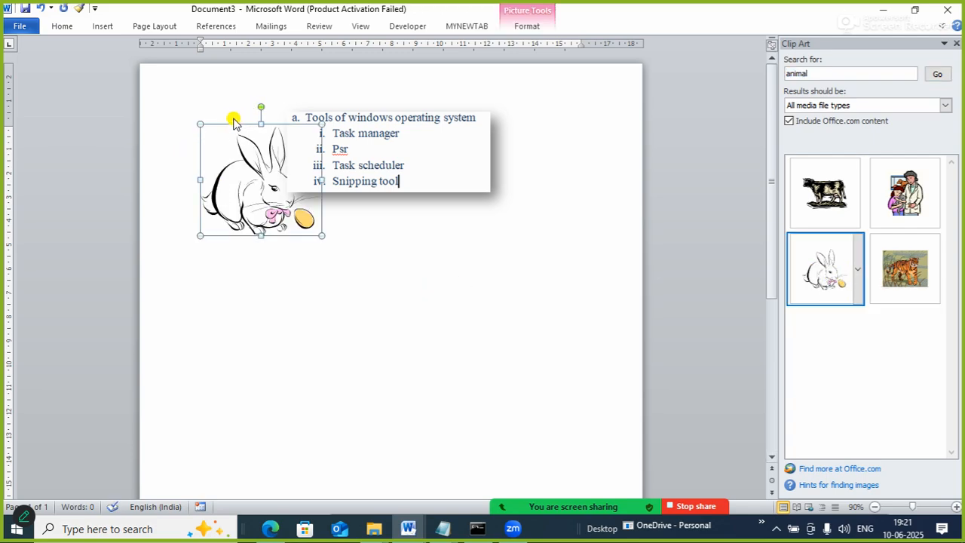
# Set the rabbit's text wrapping to In Front of Text and move it below the tools list picture.
pyautogui.moveTo(231, 151); pyautogui.dragTo(276, 275)
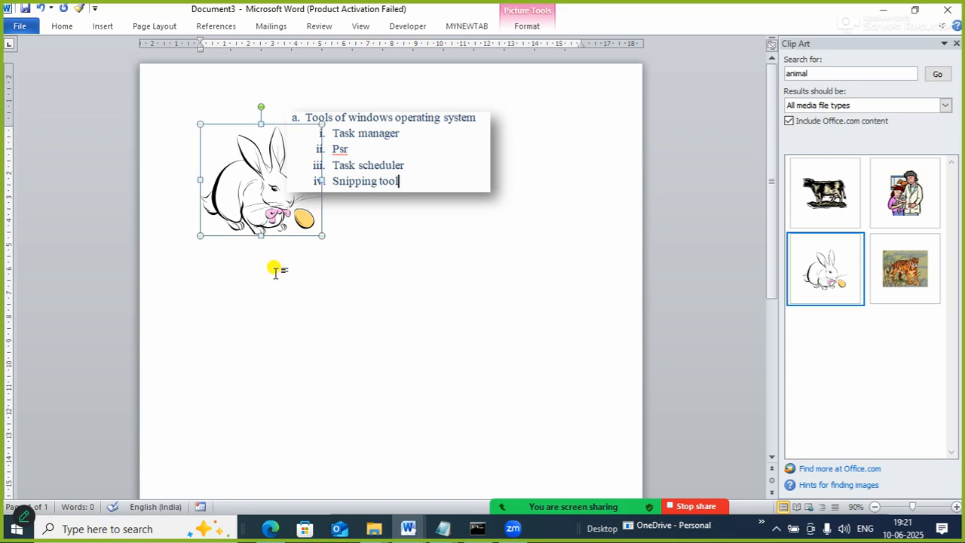
pyautogui.rightClick(241, 216)
pyautogui.moveTo(284, 427)
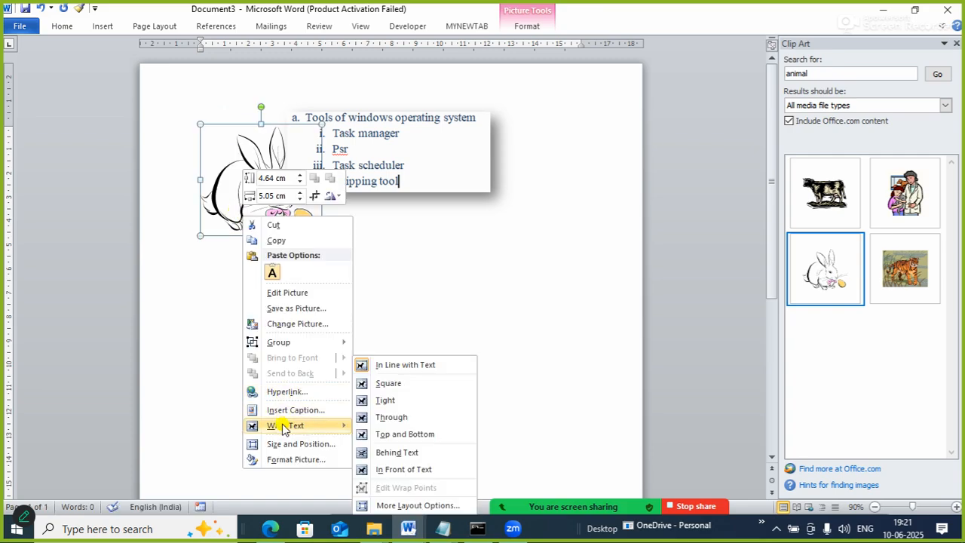
pyautogui.click(415, 468)
pyautogui.moveTo(226, 174); pyautogui.dragTo(355, 305)
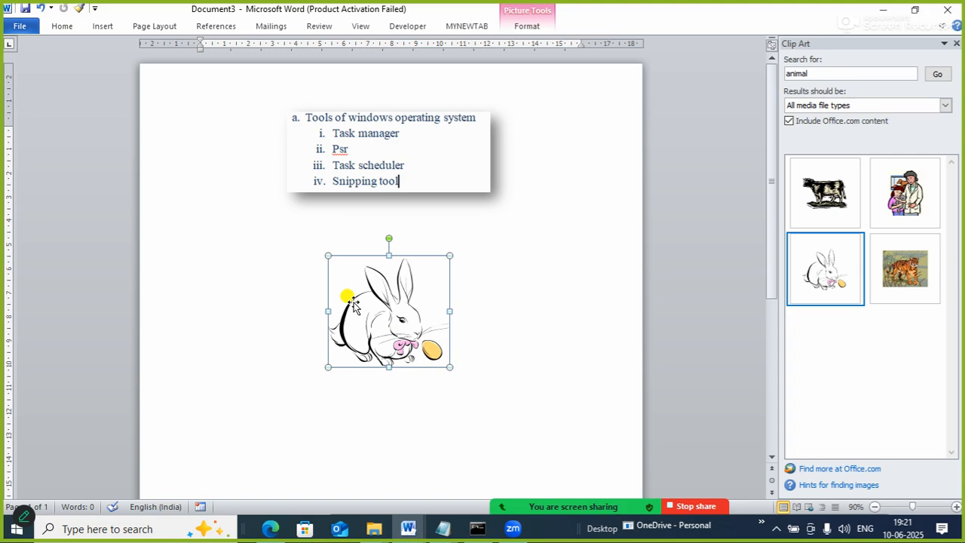
# Search the clip art for "COMPUTER" and insert the woman working at a computer and the brown desktop computer.
pyautogui.click(877, 74)
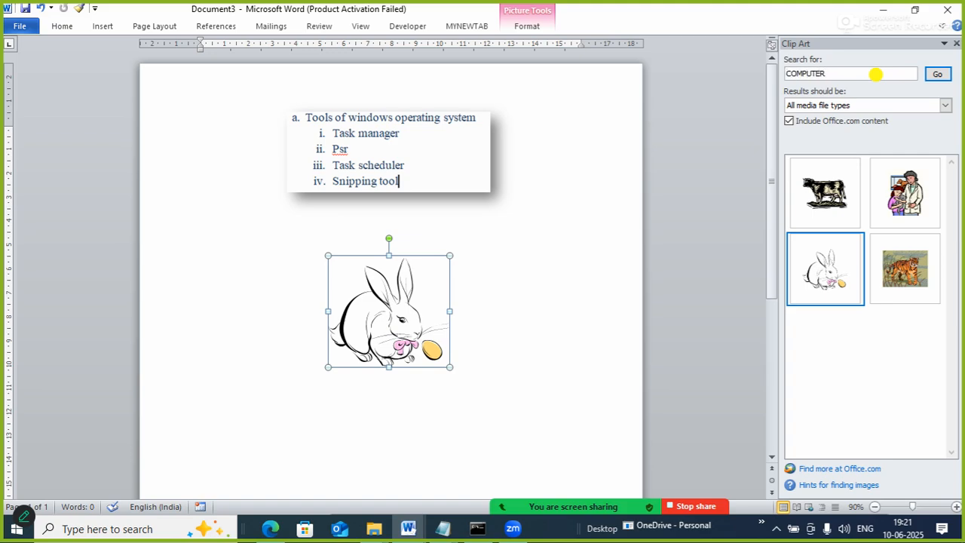
pyautogui.write('COMPUTER')
pyautogui.press('Return')
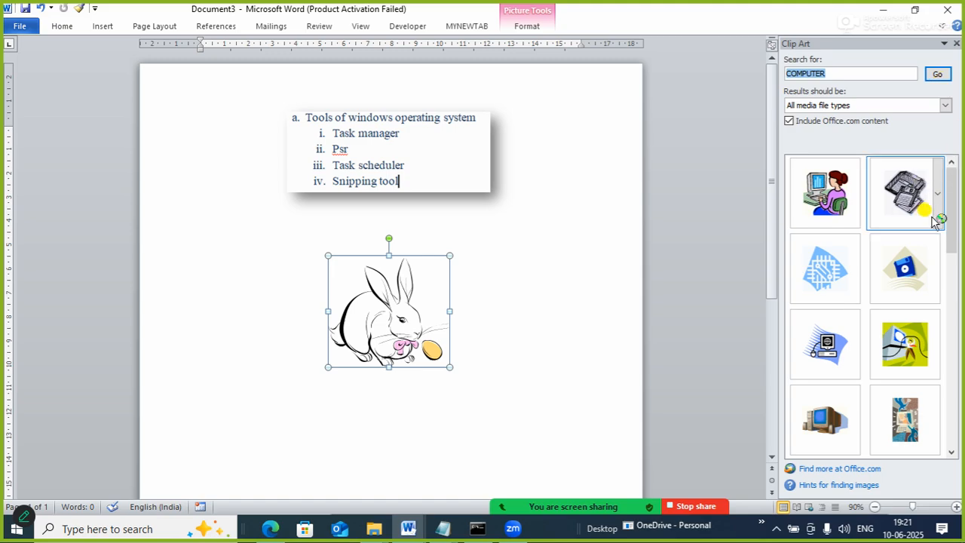
pyautogui.click(819, 191)
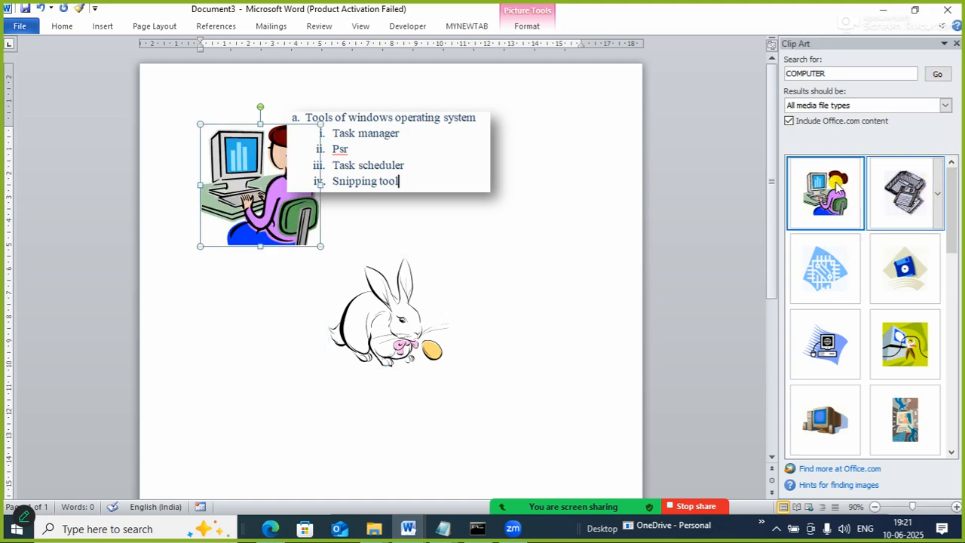
pyautogui.moveTo(956, 215); pyautogui.dragTo(960, 272)
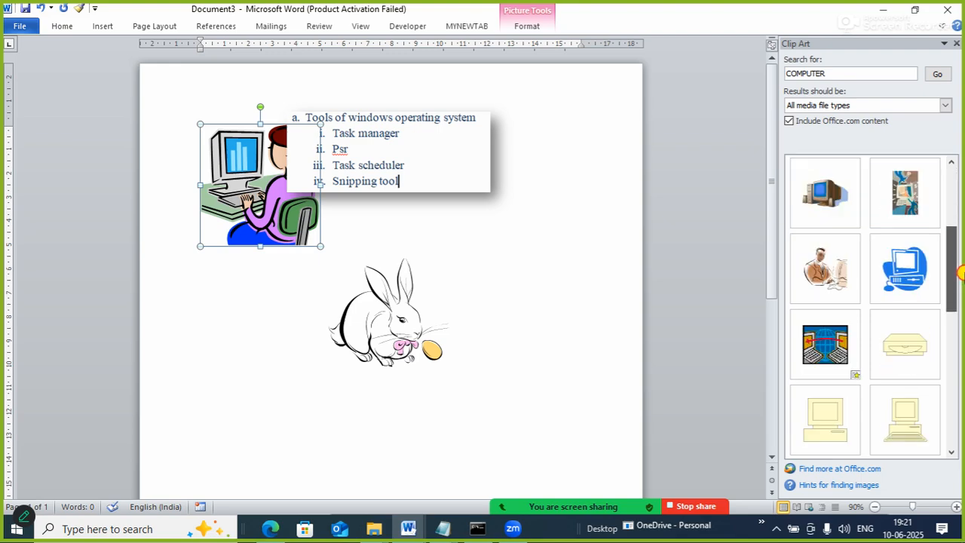
pyautogui.click(819, 191)
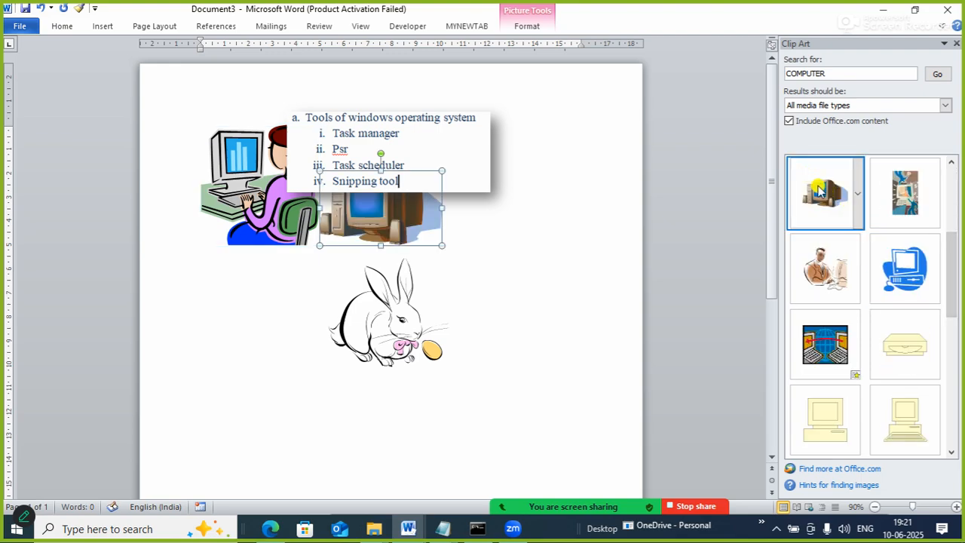
# Search the clip art for "TOOLS", insert the orange clamp figure, and close the clip art search.
pyautogui.doubleClick(858, 73)
pyautogui.write('TOOLS')
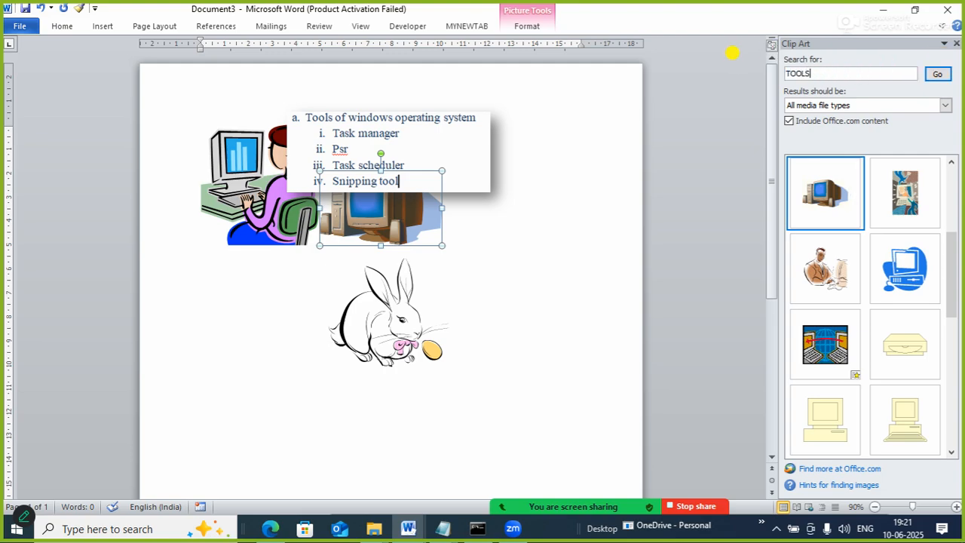
pyautogui.press('Return')
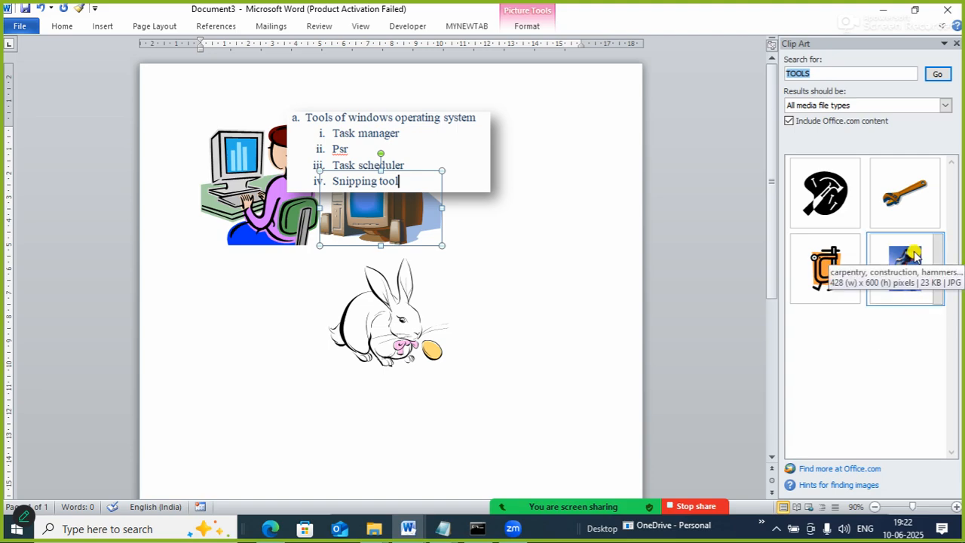
pyautogui.click(825, 280)
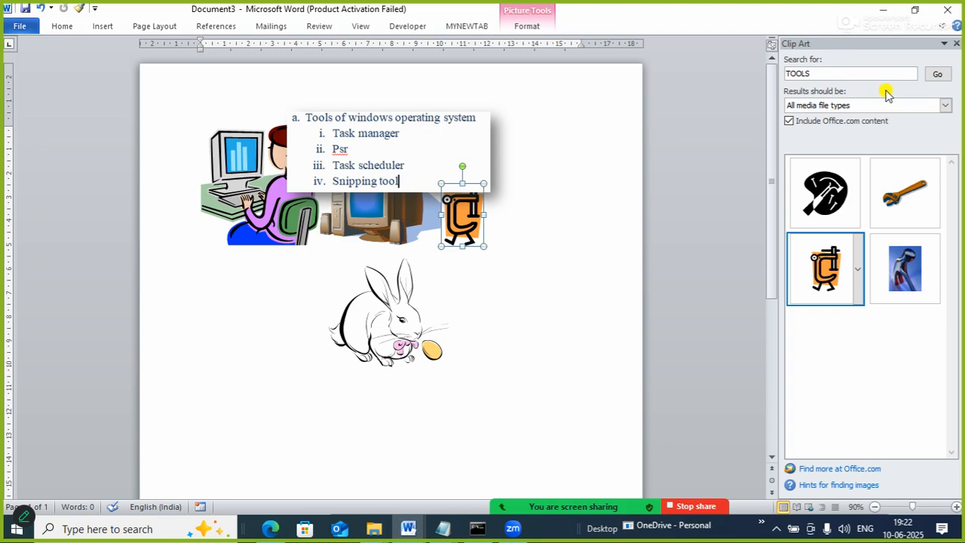
pyautogui.click(956, 43)
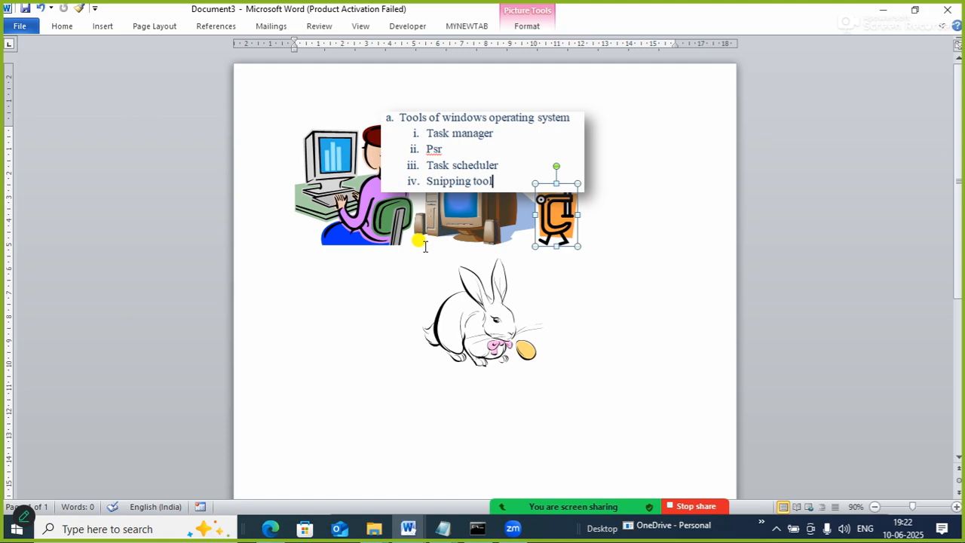
# Set the woman-at-computer image's text wrapping to In Front of Text and move it to the lower left of the rabbit.
pyautogui.click(391, 225)
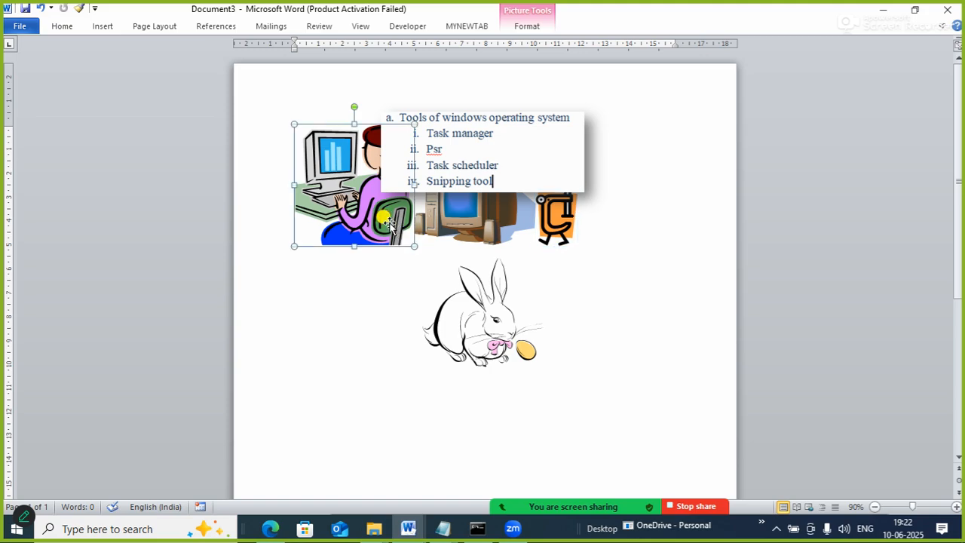
pyautogui.rightClick(391, 224)
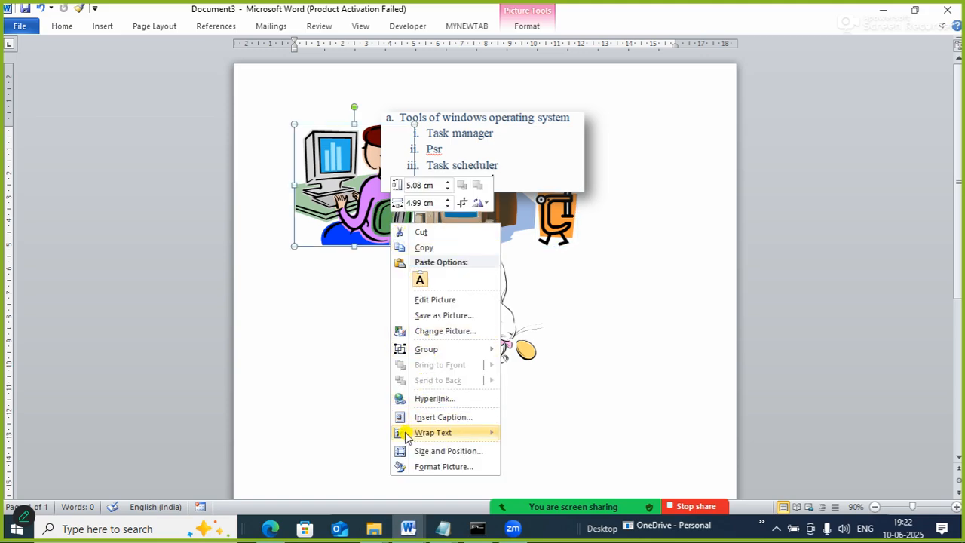
pyautogui.moveTo(422, 432)
pyautogui.click(538, 469)
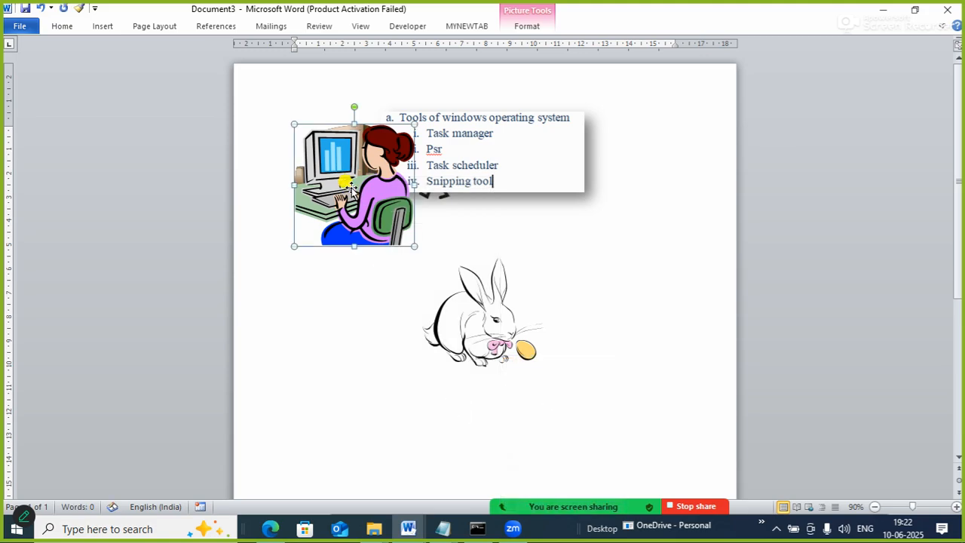
pyautogui.moveTo(351, 168); pyautogui.dragTo(352, 388)
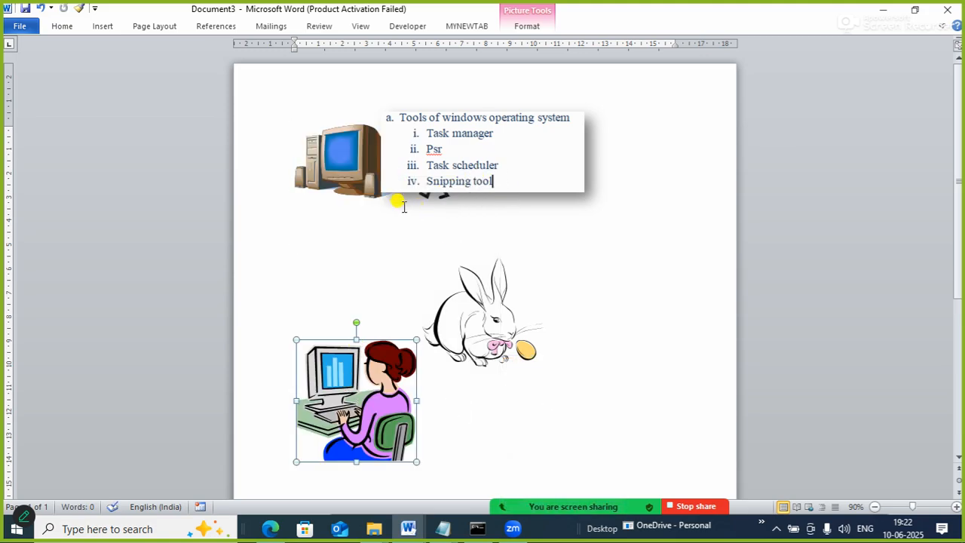
# Set the brown desktop computer image's text wrapping to In Front of Text and move it to the lower right of the rabbit.
pyautogui.click(360, 188)
pyautogui.rightClick(323, 164)
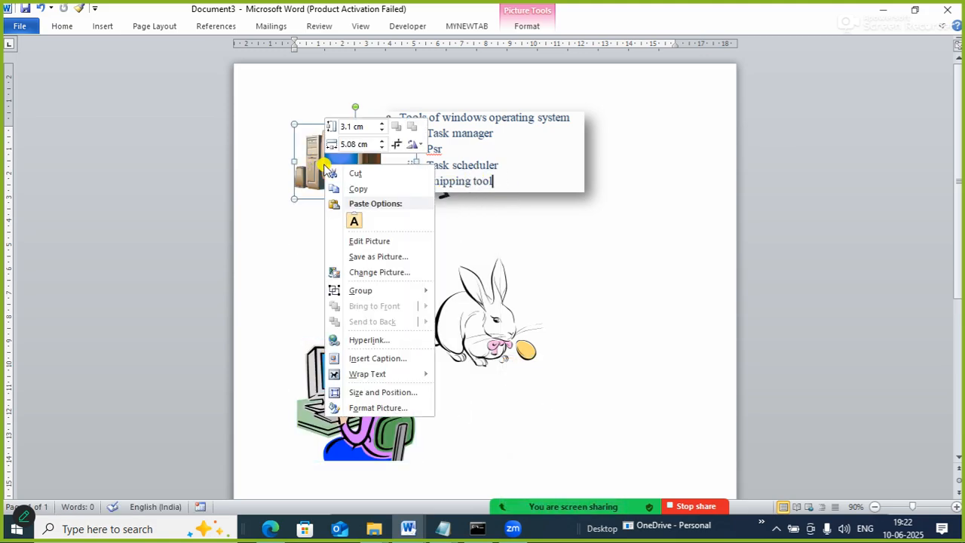
pyautogui.moveTo(372, 374)
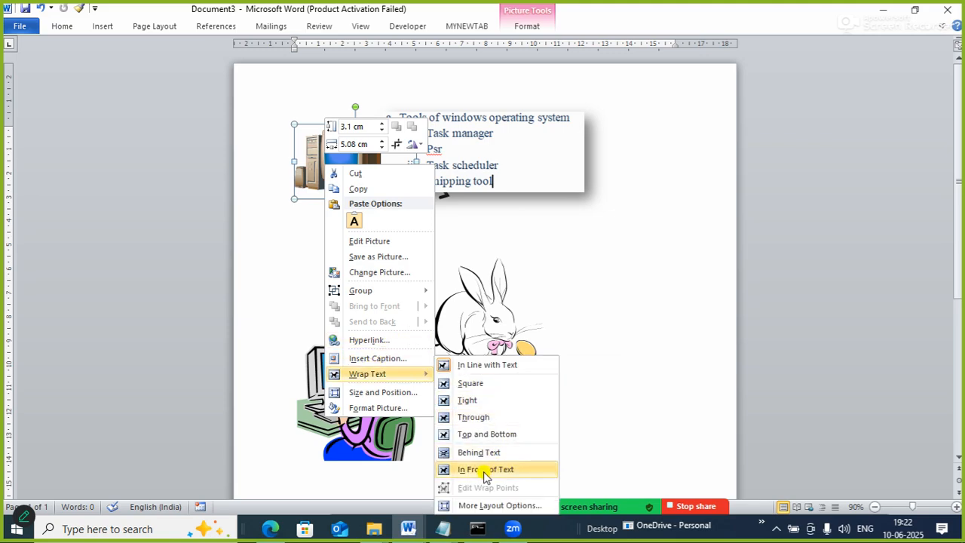
pyautogui.click(527, 468)
pyautogui.moveTo(302, 144); pyautogui.dragTo(557, 410)
# Set the orange clamp figure's text wrapping to In Front of Text and move it down, above the woman-at-computer image.
pyautogui.click(317, 169)
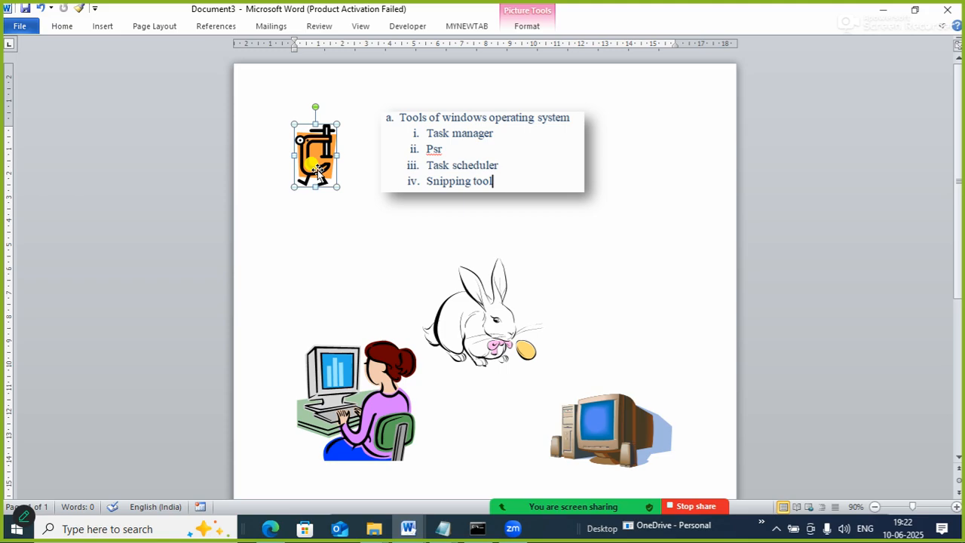
pyautogui.rightClick(317, 170)
pyautogui.moveTo(357, 379)
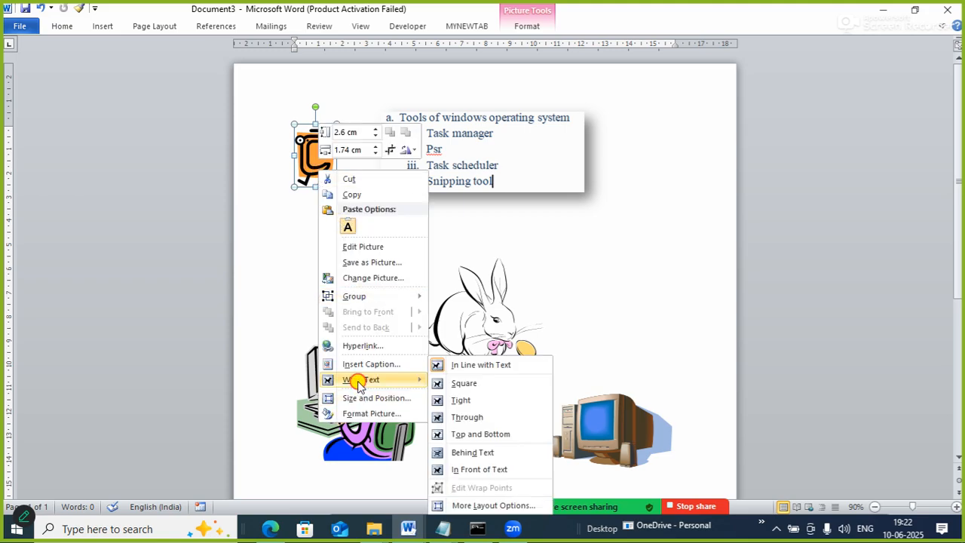
pyautogui.click(460, 469)
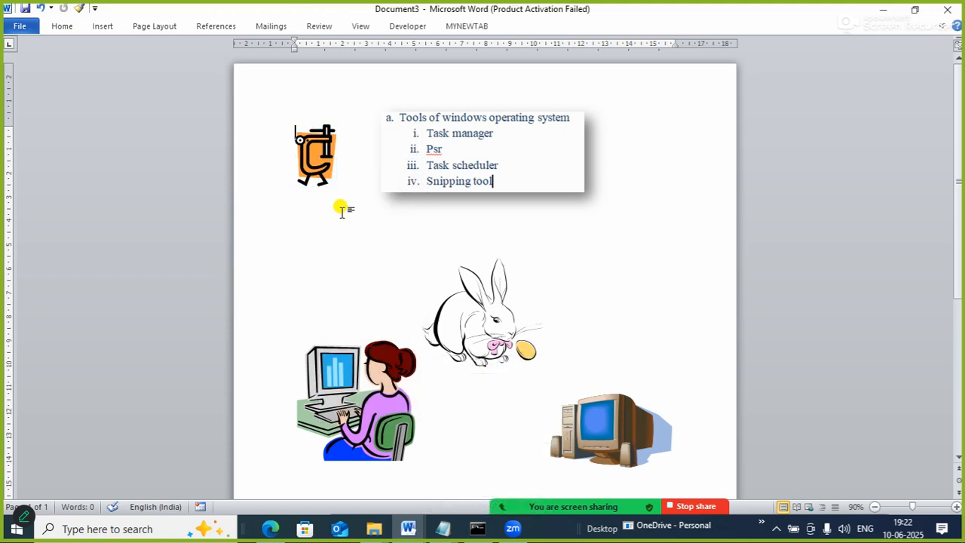
pyautogui.moveTo(312, 167); pyautogui.dragTo(310, 243)
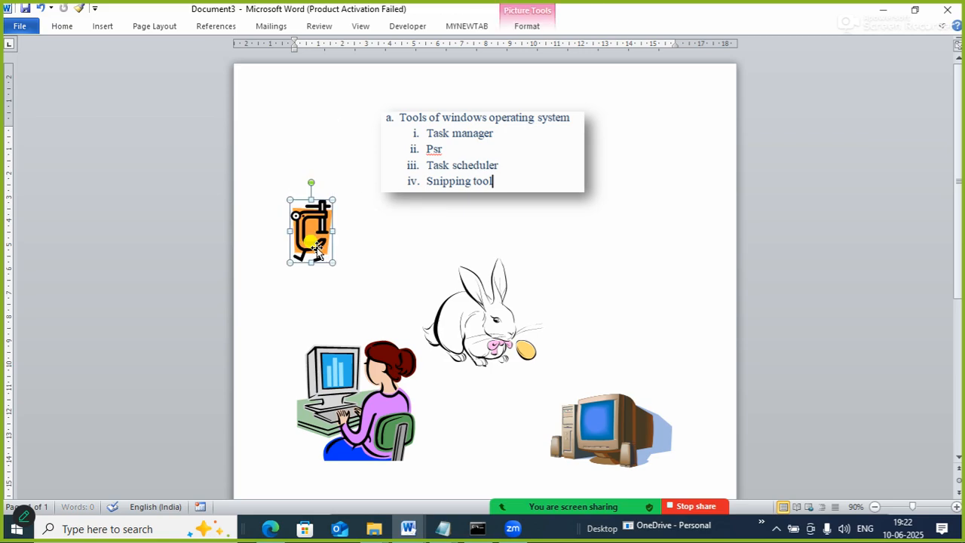
# Move the rabbit image slightly up and to the right, then deselect it.
pyautogui.click(629, 239)
pyautogui.moveTo(478, 315); pyautogui.dragTo(509, 289)
pyautogui.click(667, 263)
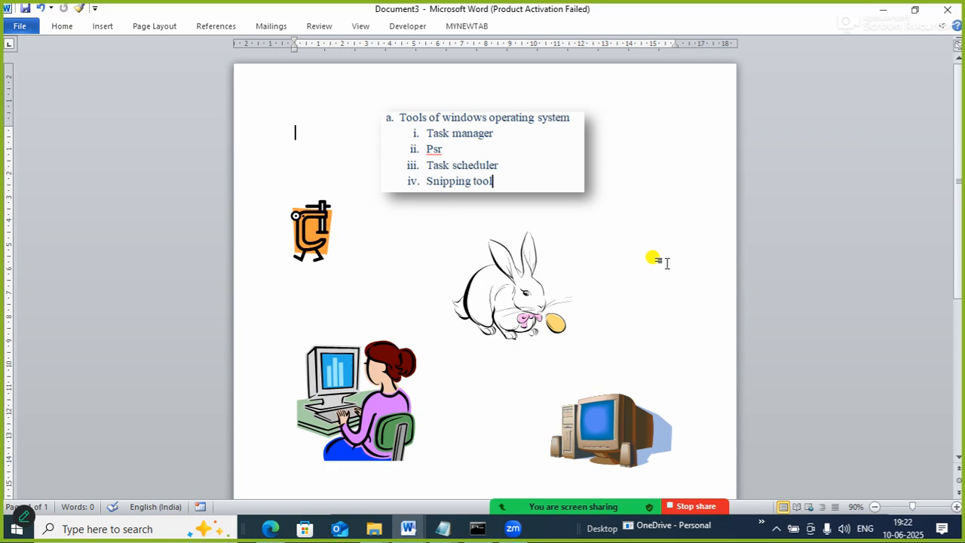
pyautogui.click(114, 27)
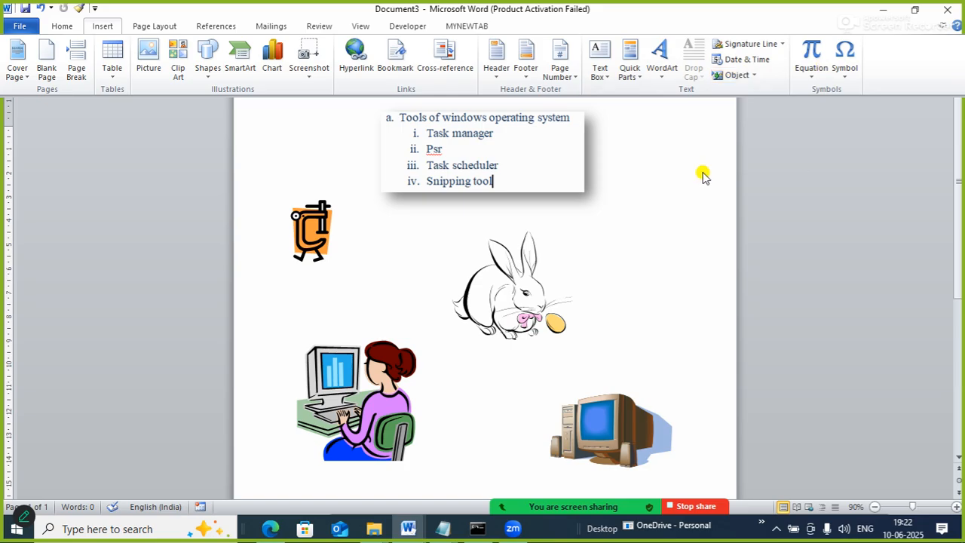
pyautogui.click(667, 179)
pyautogui.moveTo(961, 185); pyautogui.dragTo(962, 300)
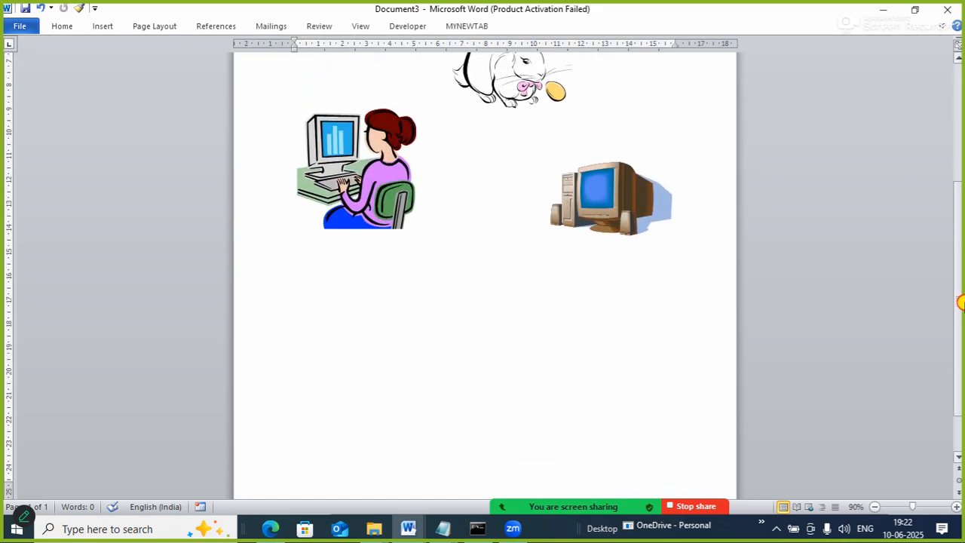
pyautogui.click(408, 325)
pyautogui.click(107, 29)
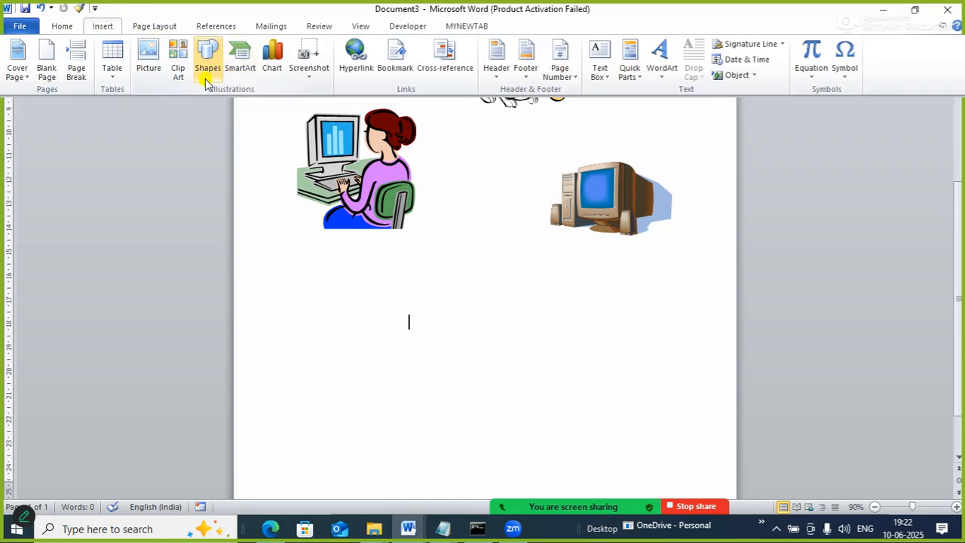
pyautogui.click(207, 70)
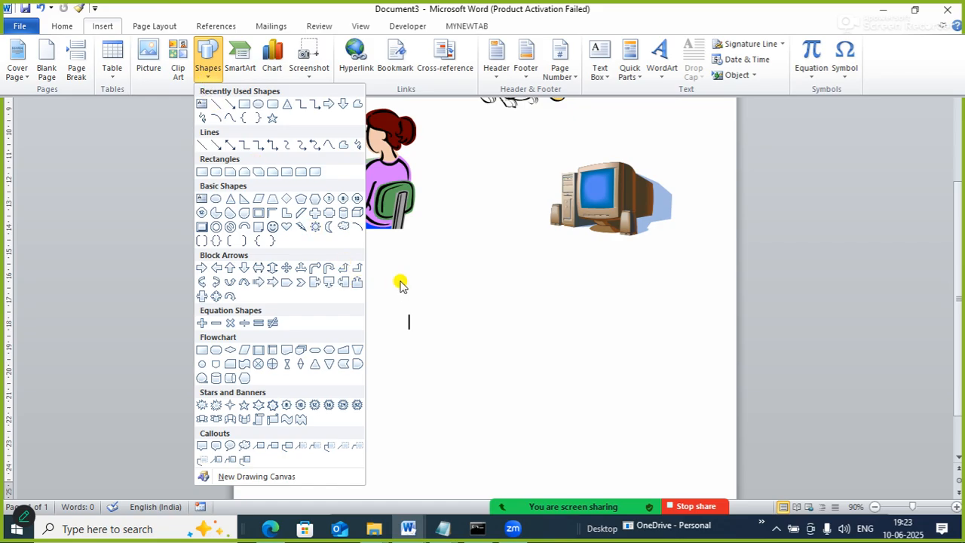
pyautogui.click(485, 302)
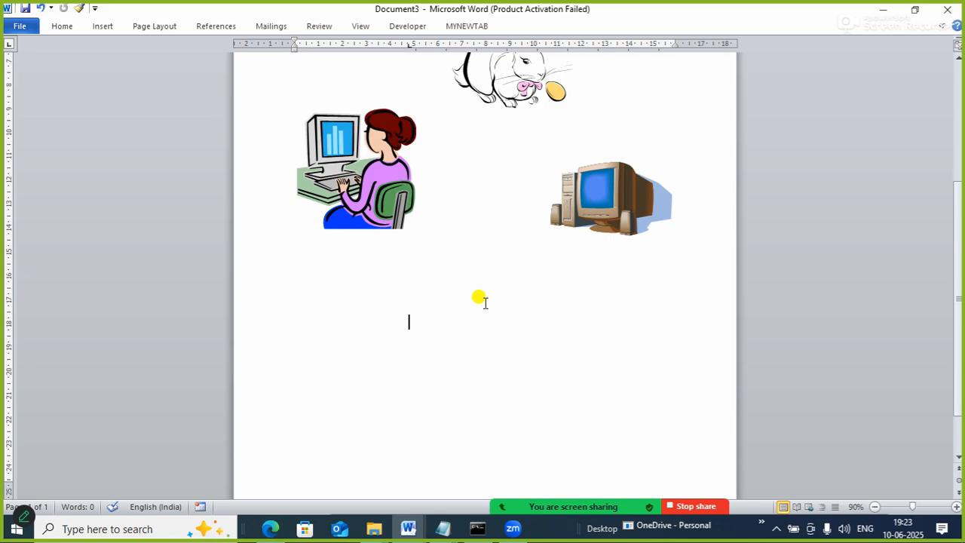
pyautogui.scroll(4, 485, 302)
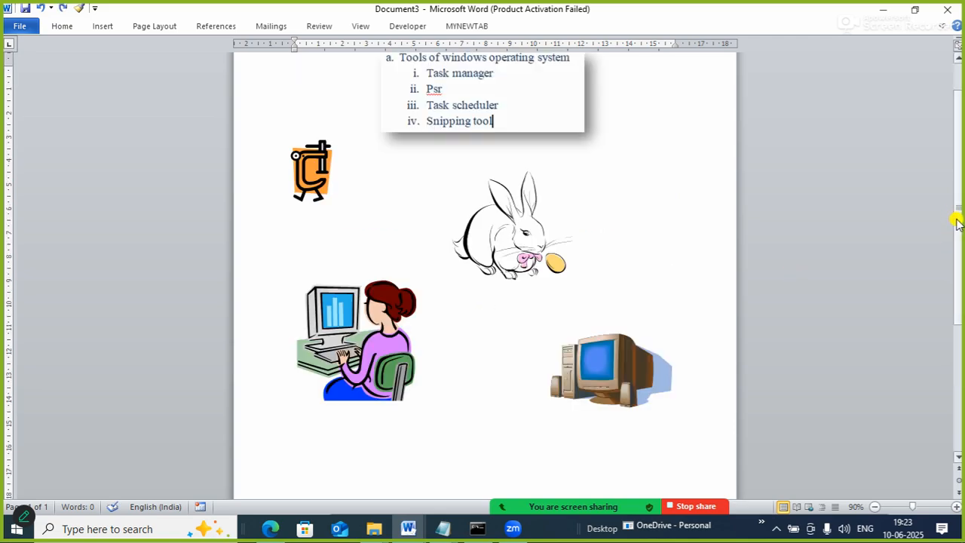
# Draw a large, nearly square rectangle in the empty area below the two computer images.
pyautogui.moveTo(955, 216); pyautogui.dragTo(961, 332)
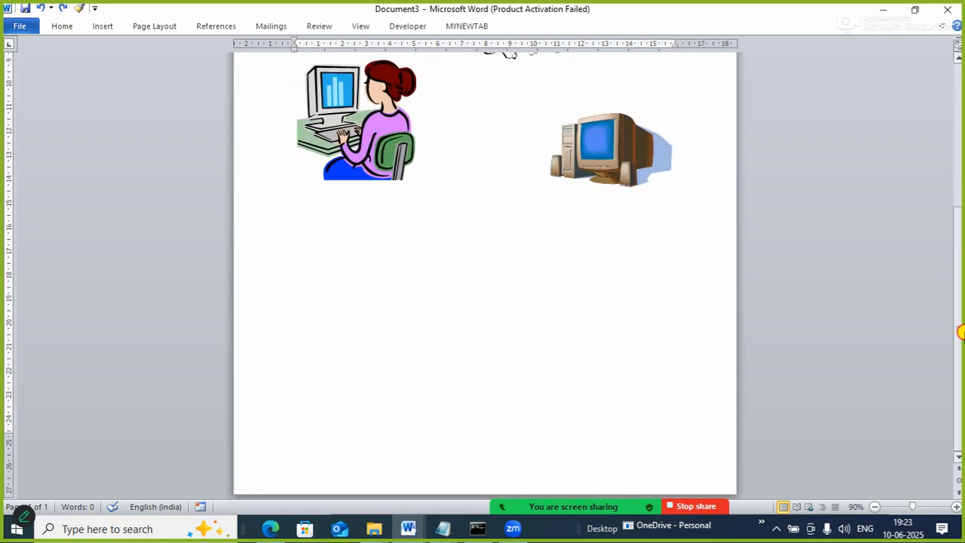
pyautogui.click(98, 28)
pyautogui.click(209, 75)
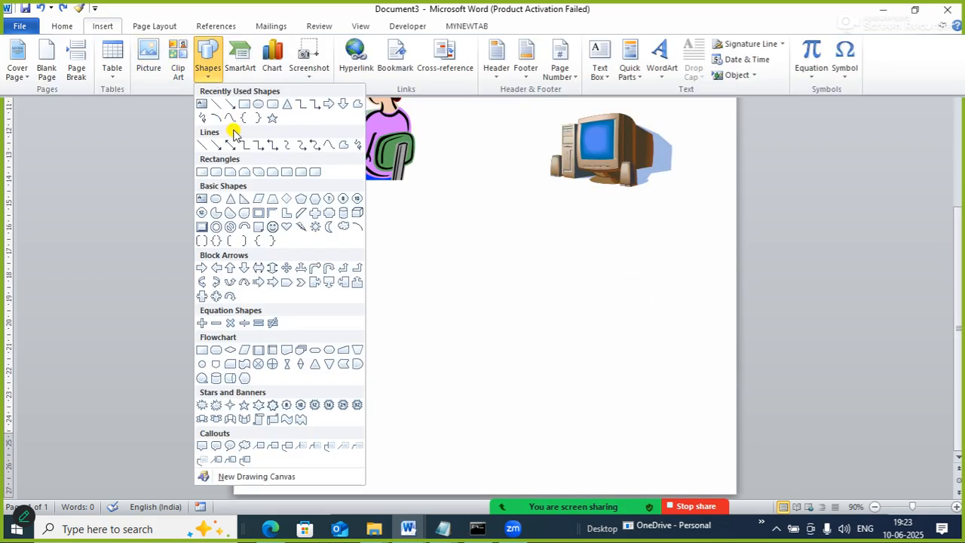
pyautogui.click(242, 104)
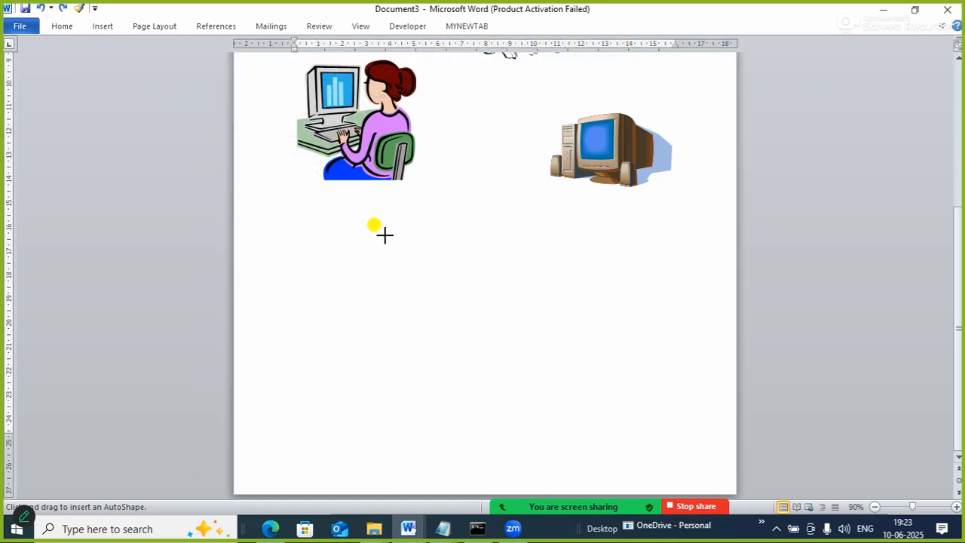
pyautogui.moveTo(385, 234)
pyautogui.mouseDown()
pyautogui.moveTo(471, 457)
pyautogui.moveTo(558, 442)
pyautogui.moveTo(620, 459)
pyautogui.moveTo(599, 458)
pyautogui.mouseUp()
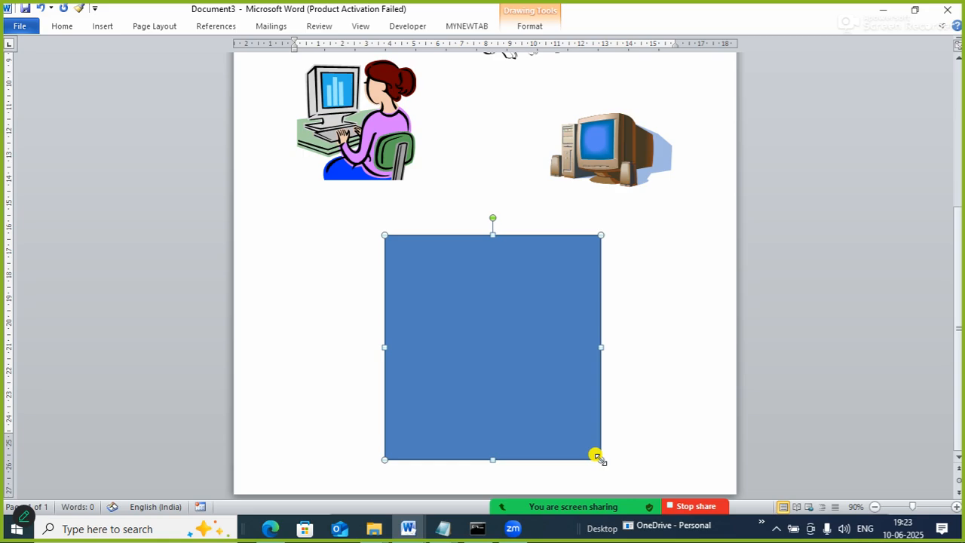
# Set the large rectangle's fill to No fill in its shape formatting.
pyautogui.rightClick(552, 379)
pyautogui.click(611, 379)
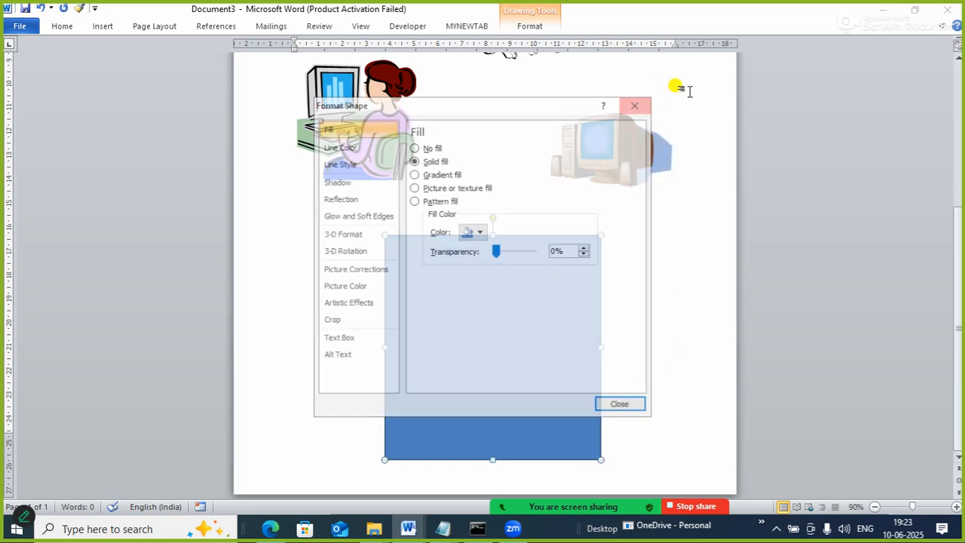
pyautogui.click(424, 147)
pyautogui.click(622, 405)
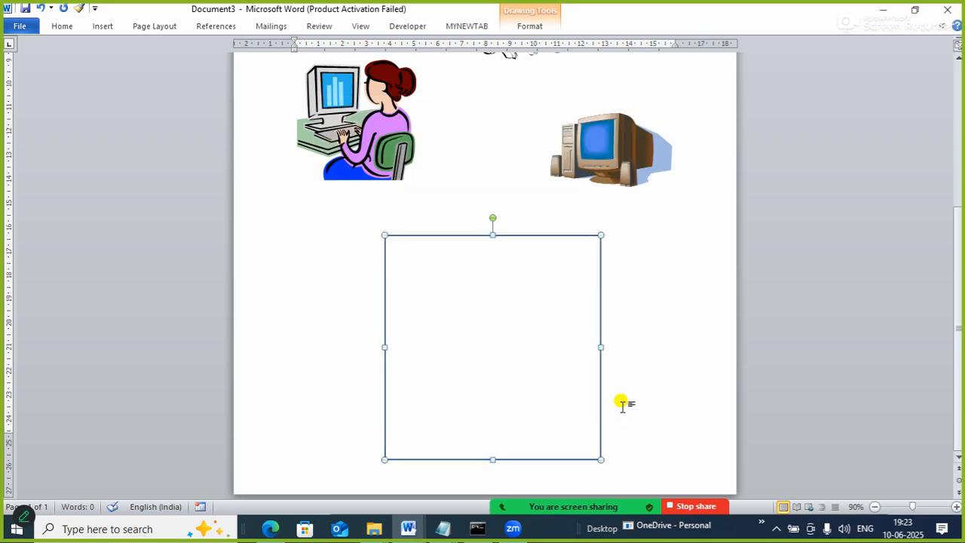
# Draw a small, wide rectangle inside the large one, near its upper edge.
pyautogui.scroll(5, 521, 347)
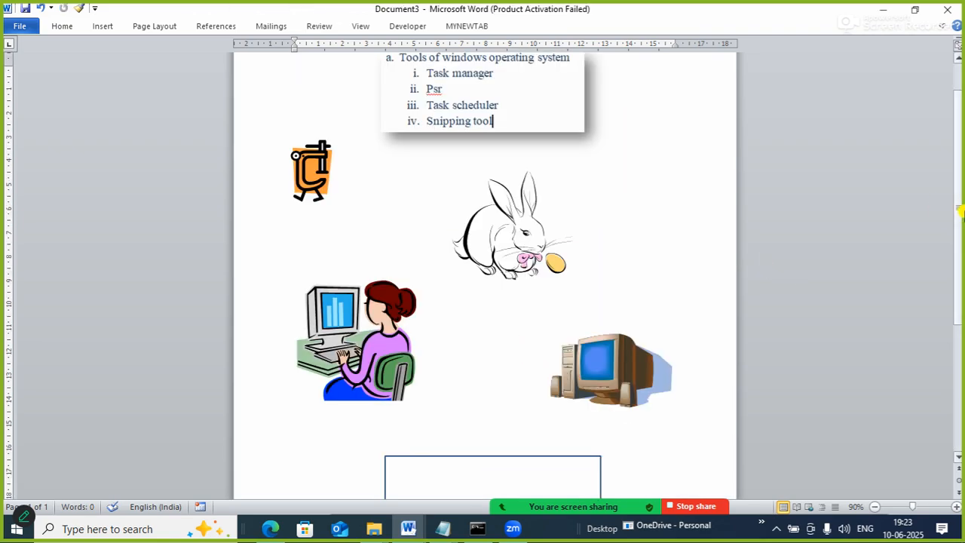
pyautogui.moveTo(960, 216); pyautogui.dragTo(961, 352)
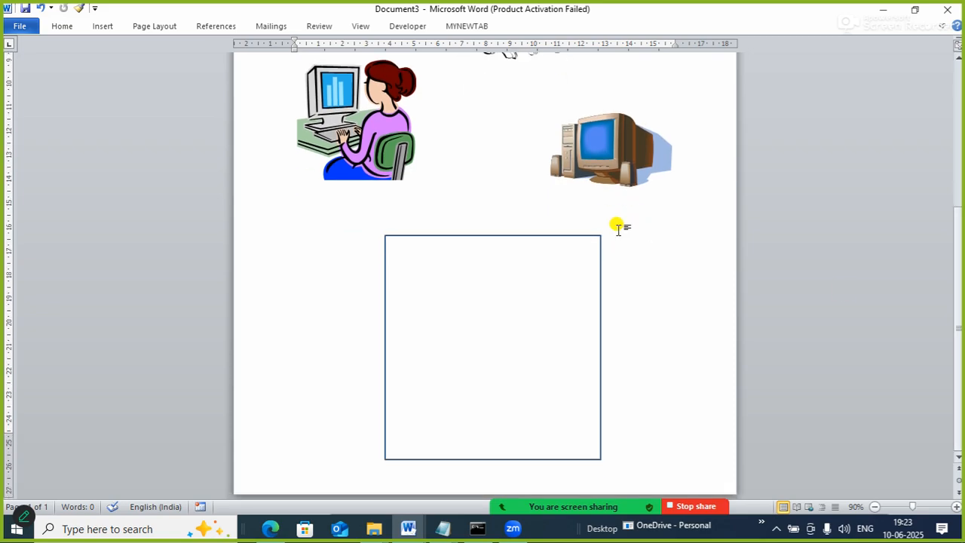
pyautogui.click(93, 27)
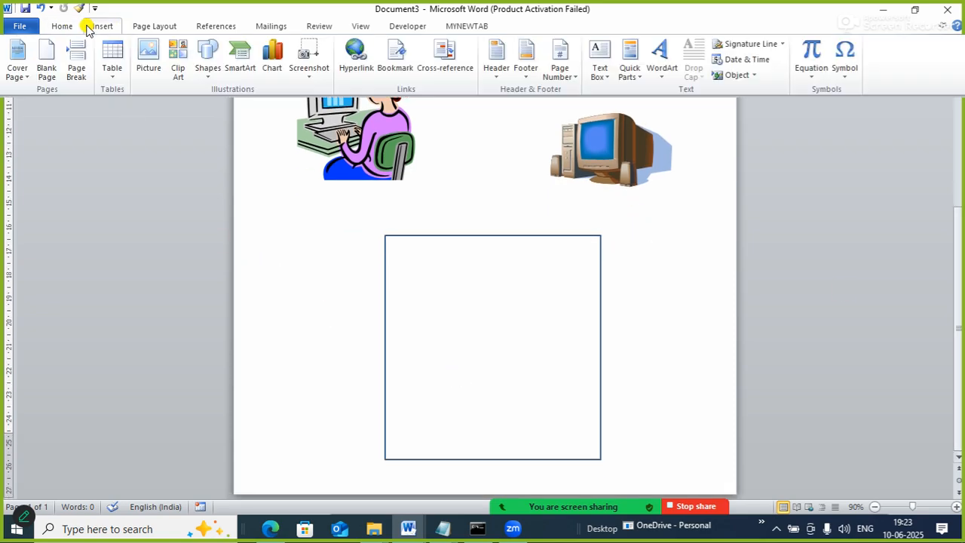
pyautogui.click(210, 80)
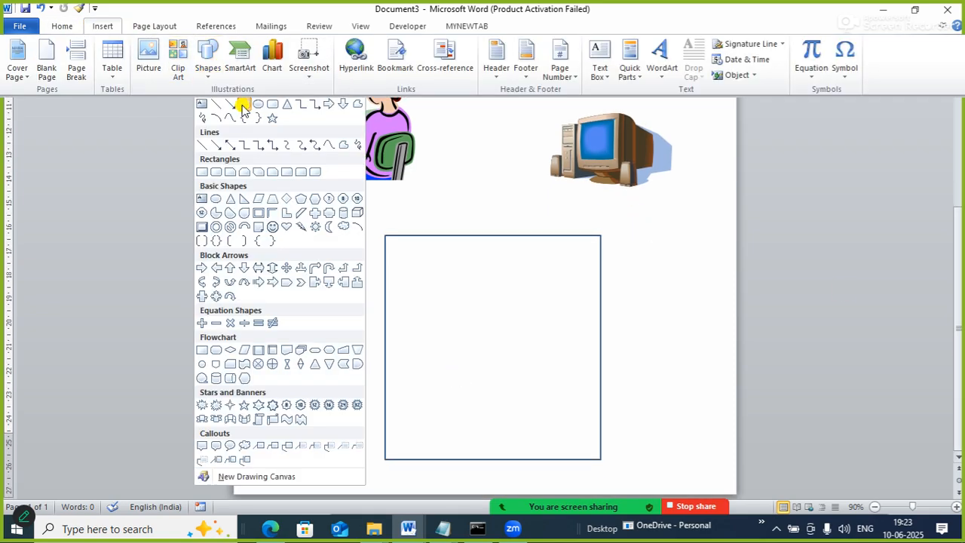
pyautogui.click(243, 104)
pyautogui.moveTo(416, 258)
pyautogui.mouseDown()
pyautogui.moveTo(530, 298)
pyautogui.moveTo(573, 307)
pyautogui.moveTo(573, 300)
pyautogui.mouseUp()
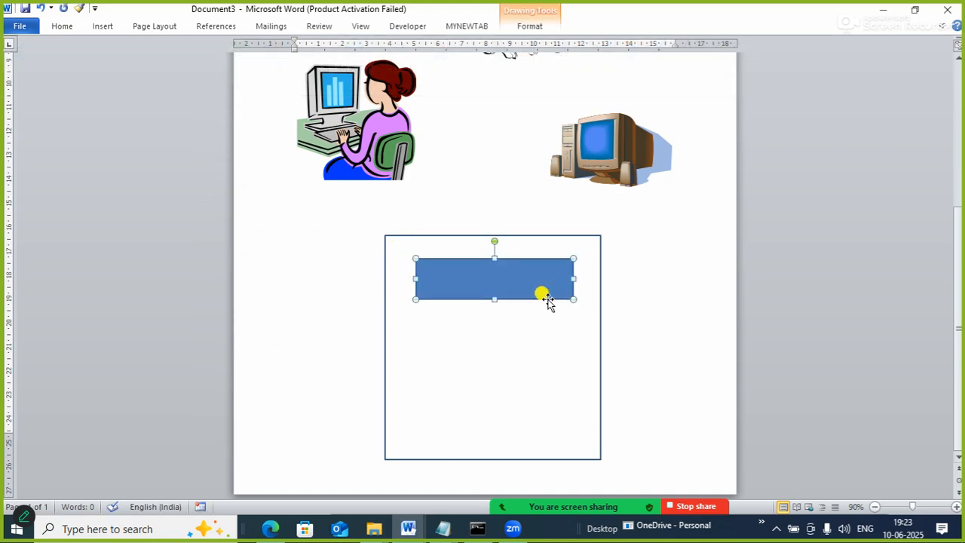
# Set the small inner rectangle's fill to No fill in its shape formatting.
pyautogui.rightClick(550, 302)
pyautogui.click(582, 293)
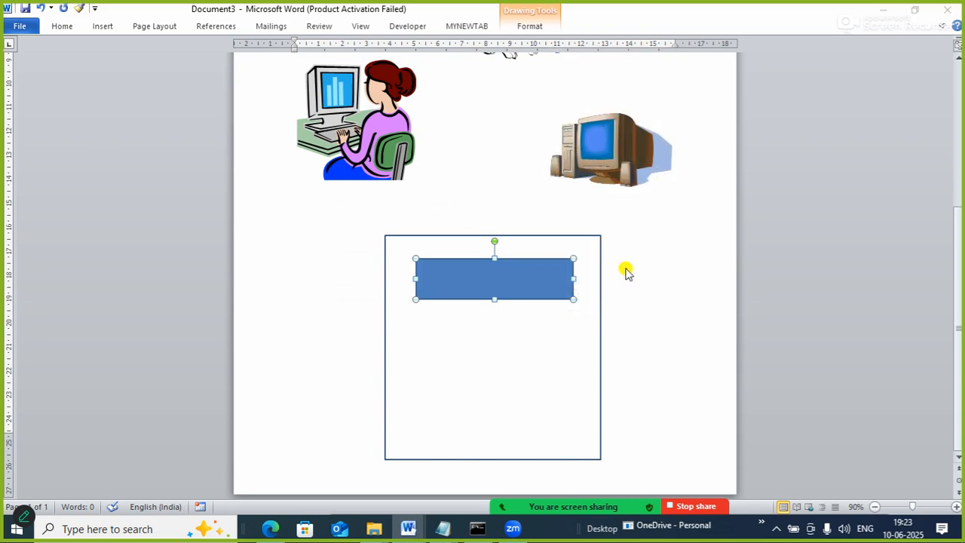
pyautogui.click(414, 147)
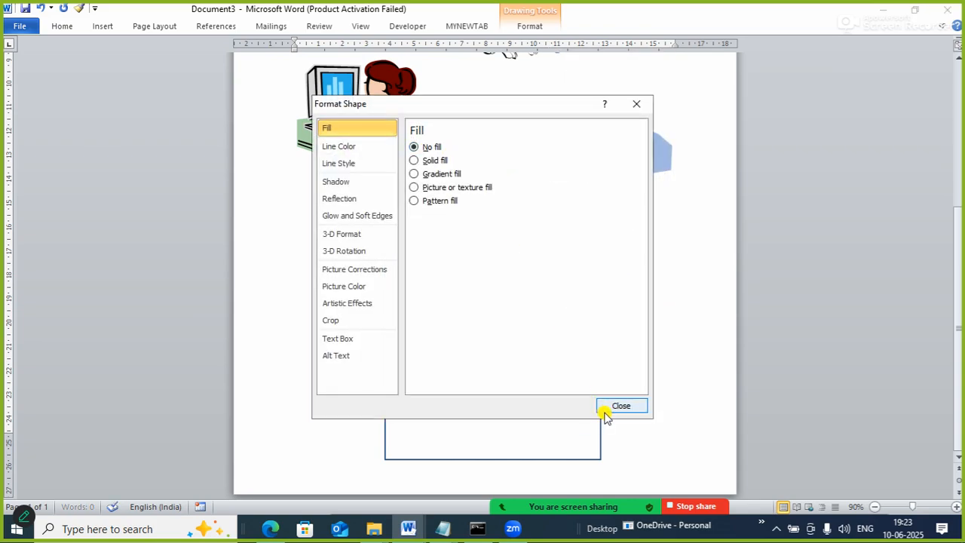
pyautogui.click(607, 408)
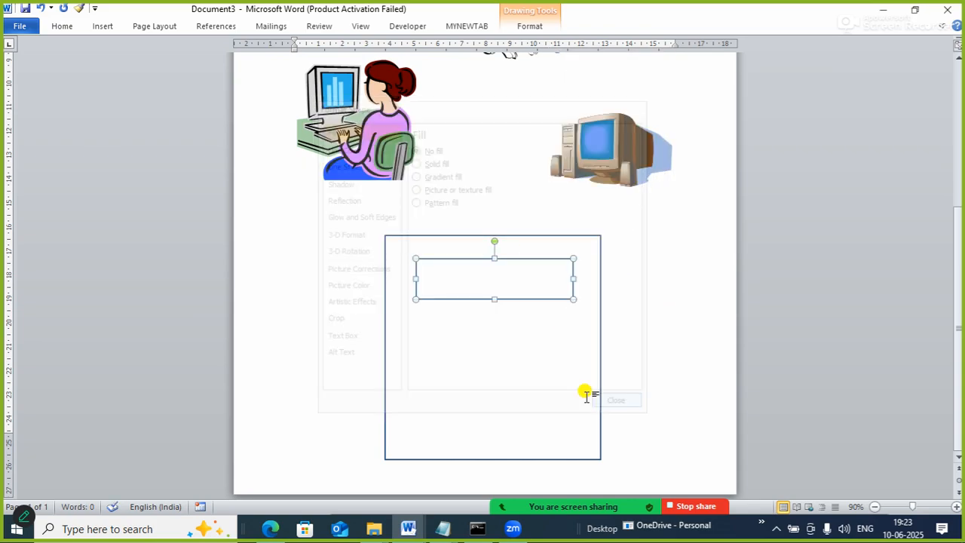
pyautogui.rightClick(469, 280)
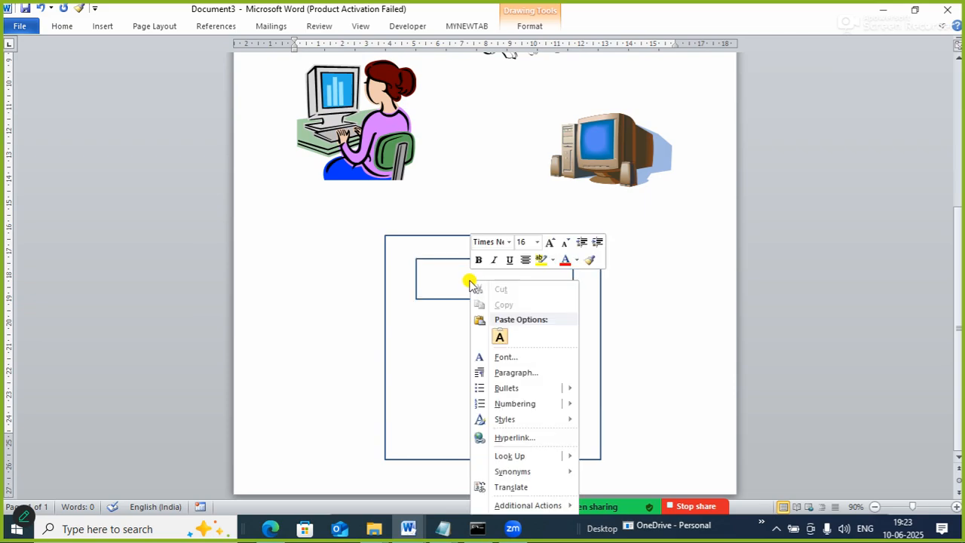
pyautogui.scroll(5, 440, 294)
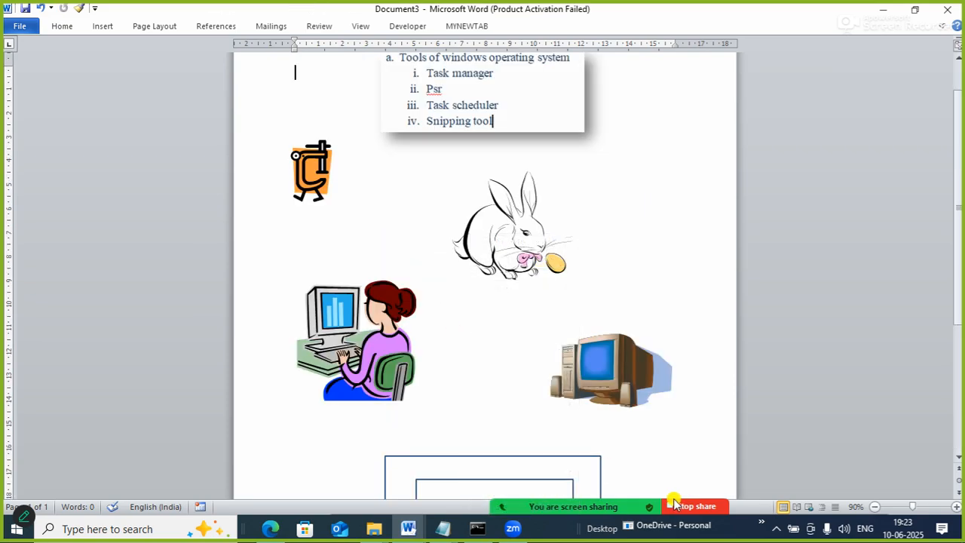
pyautogui.scroll(-5, 956, 261)
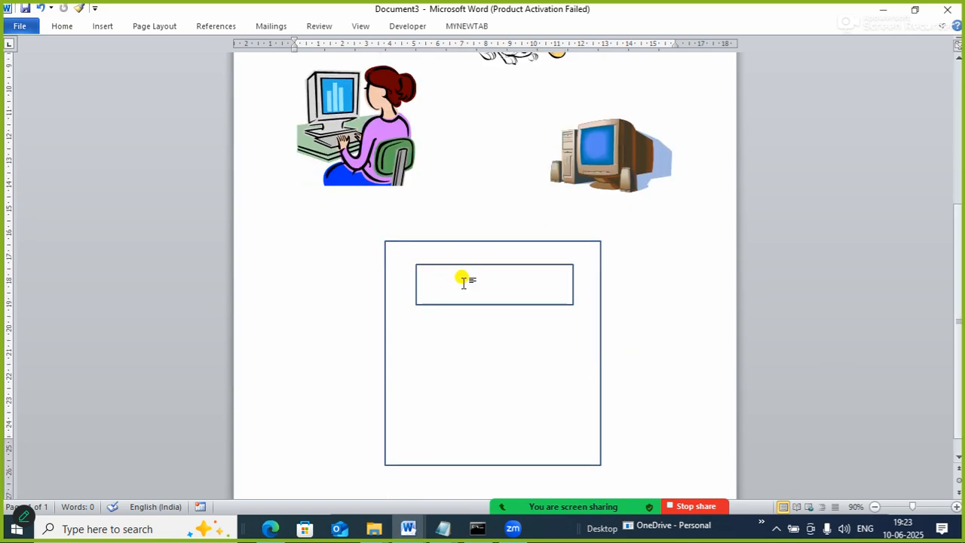
pyautogui.scroll(5, 464, 280)
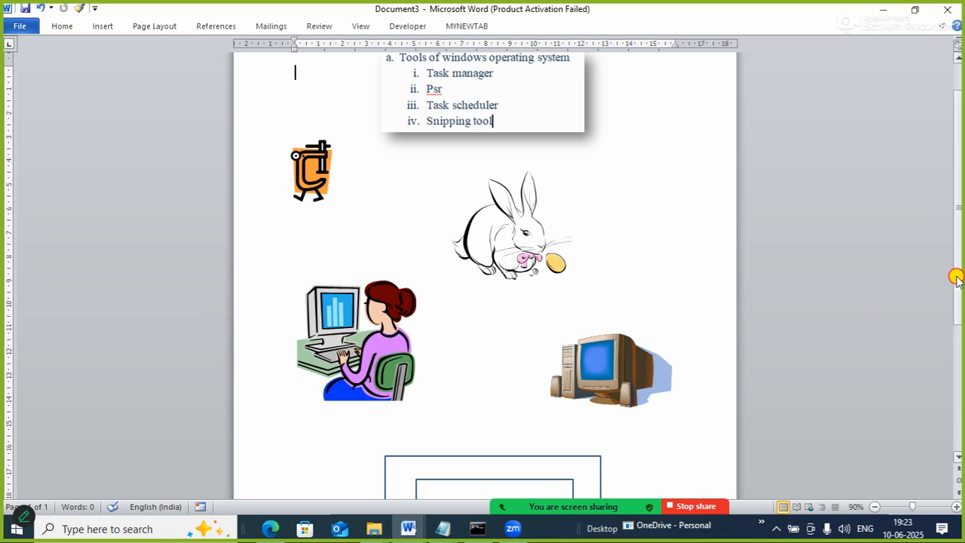
pyautogui.scroll(-5, 956, 279)
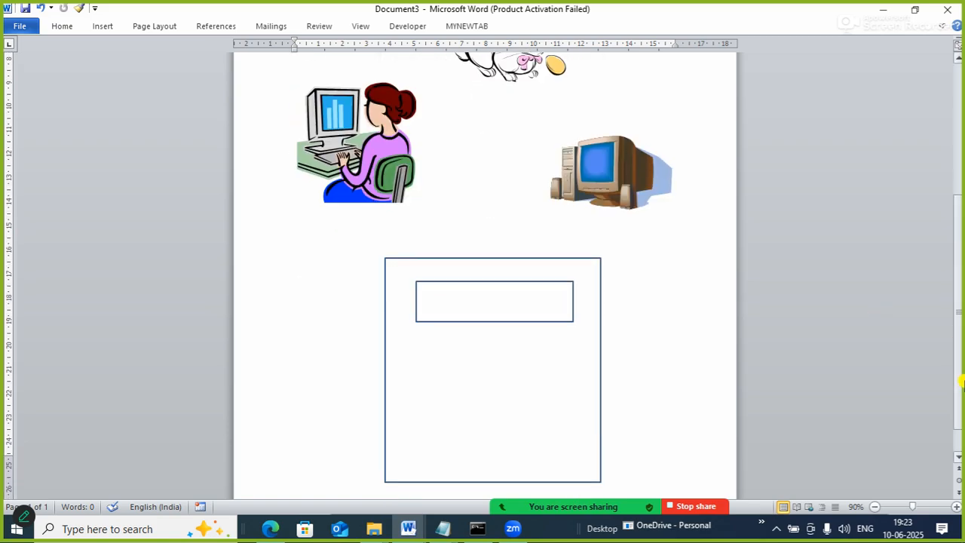
# Add the text "ALU" inside the small inner rectangle.
pyautogui.click(510, 281)
pyautogui.rightClick(512, 282)
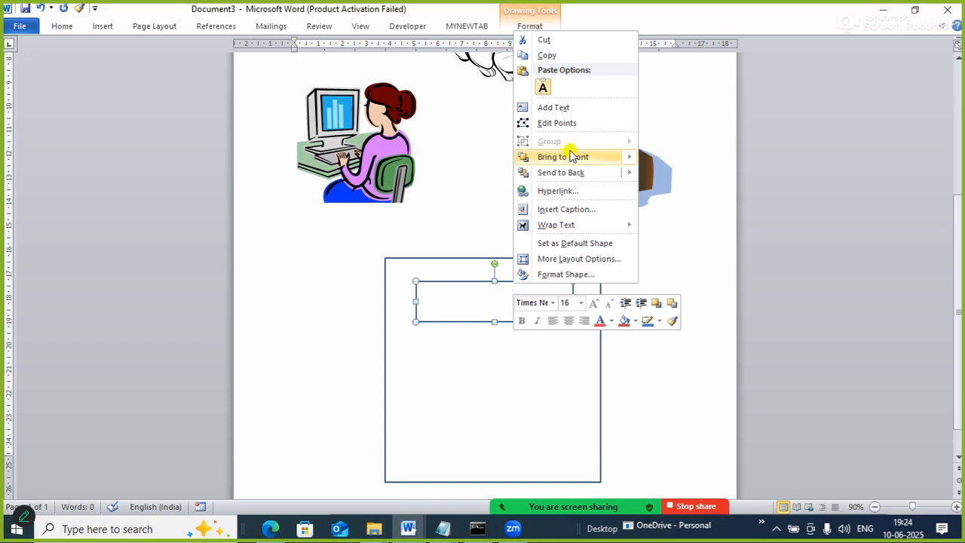
pyautogui.click(562, 107)
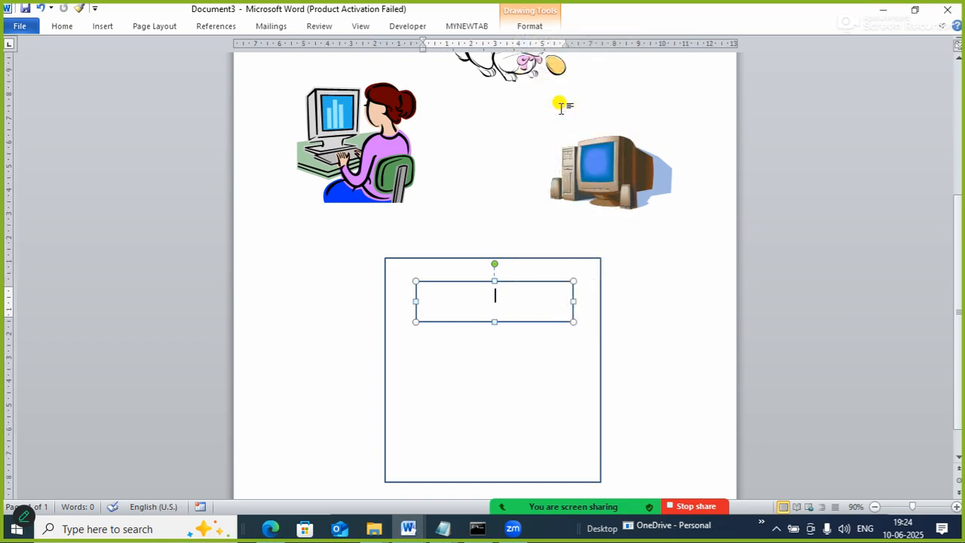
pyautogui.write('al')
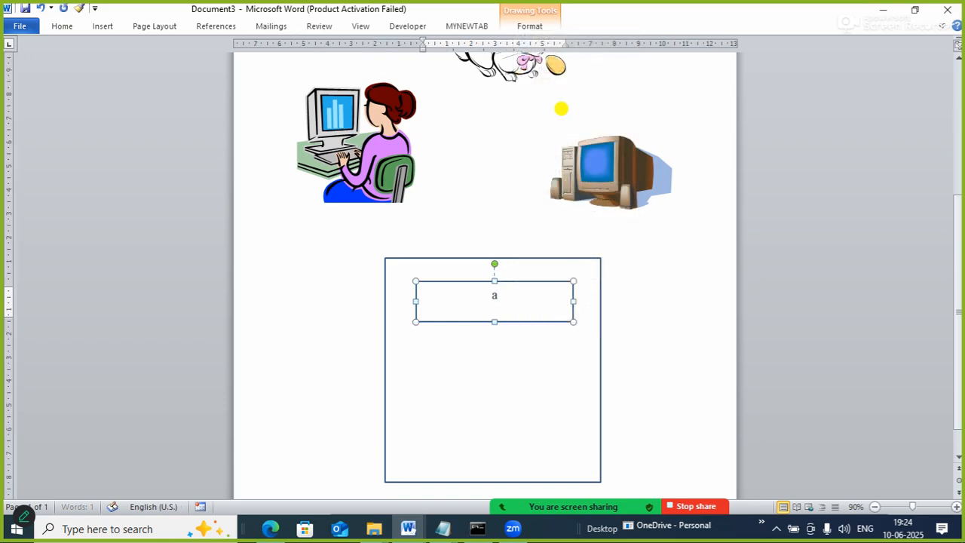
pyautogui.press('BackSpace')
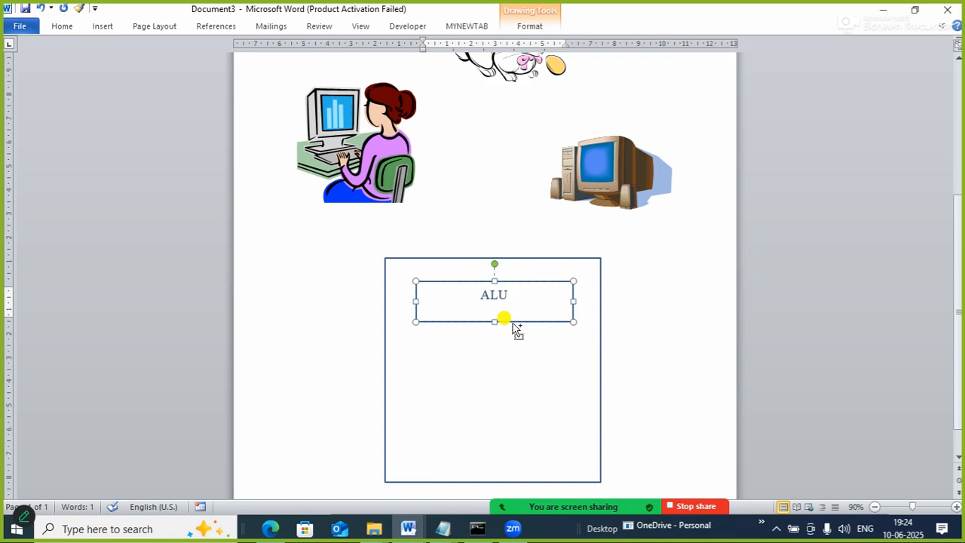
# Copy the "ALU" rectangle twice straight down inside the large rectangle, spacing the three boxes evenly.
pyautogui.moveTo(515, 326); pyautogui.dragTo(511, 452)
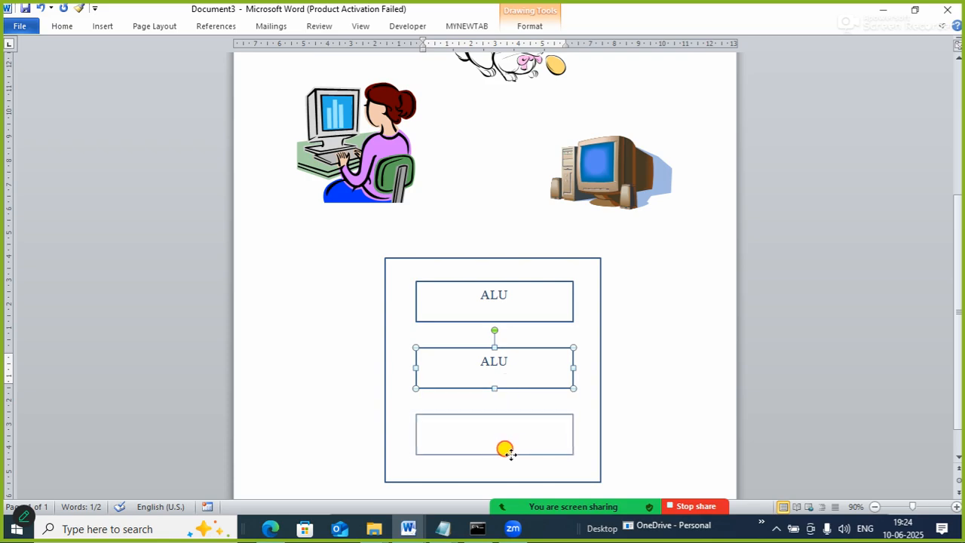
pyautogui.moveTo(511, 454); pyautogui.dragTo(512, 455)
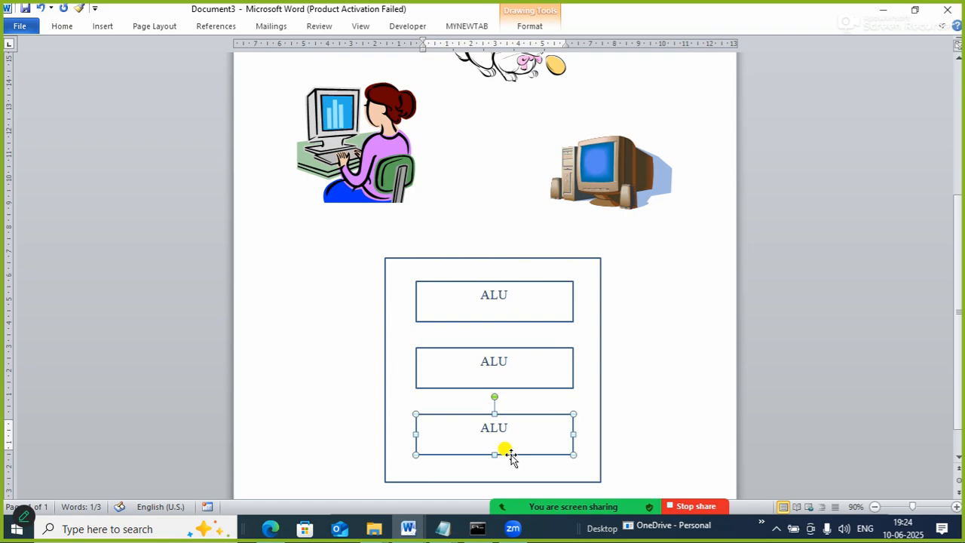
pyautogui.click(804, 358)
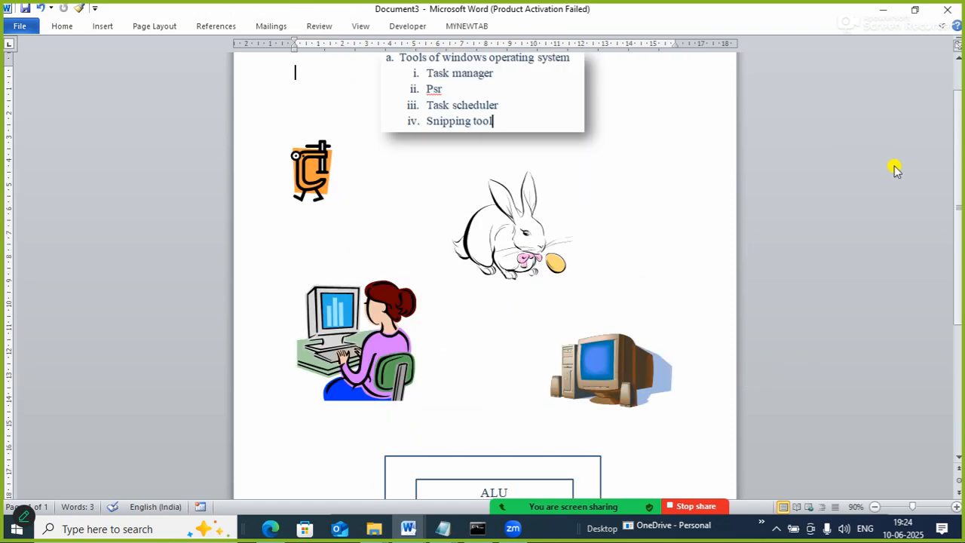
# Replace the text in the middle inner rectangle with "CU".
pyautogui.moveTo(959, 187); pyautogui.dragTo(959, 301)
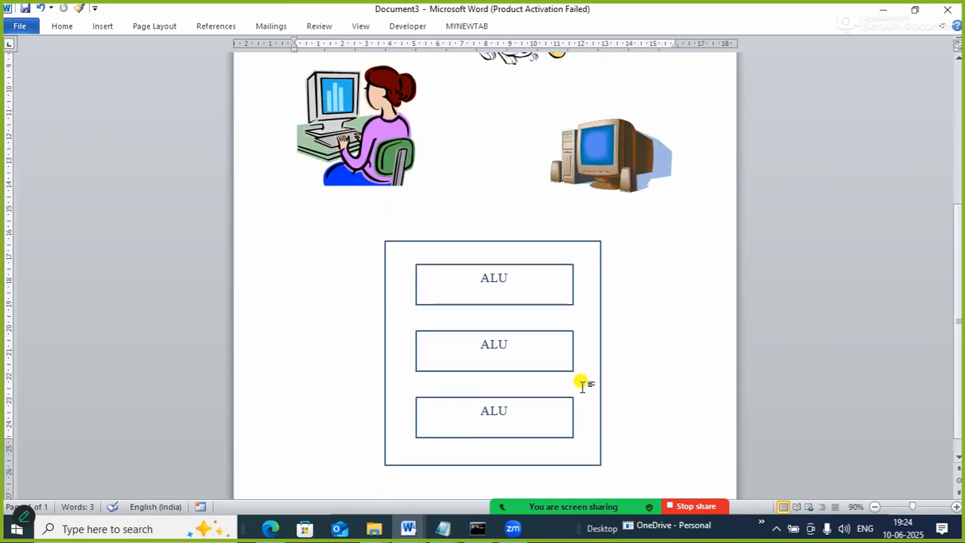
pyautogui.click(523, 342)
pyautogui.press('BackSpace')
pyautogui.press('BackSpace')
pyautogui.press('BackSpace')
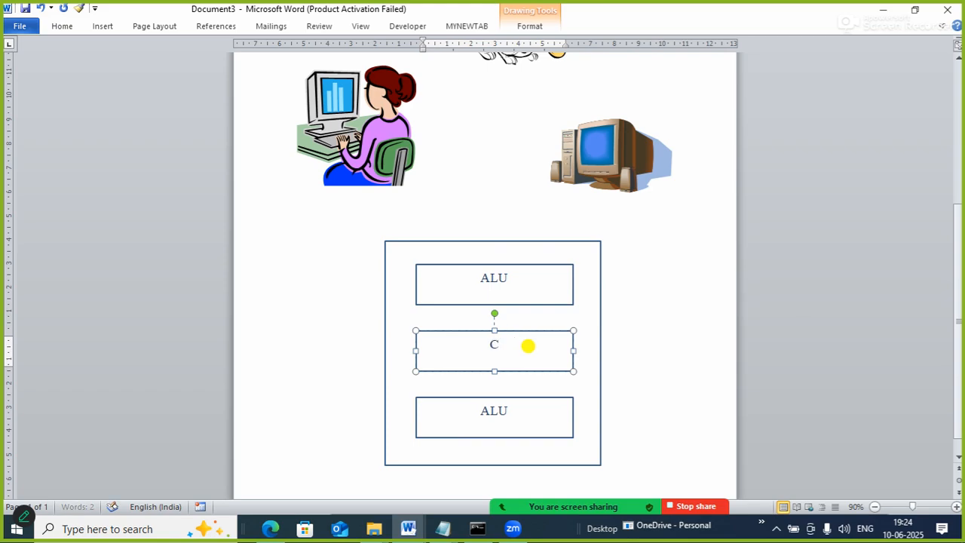
pyautogui.click(648, 348)
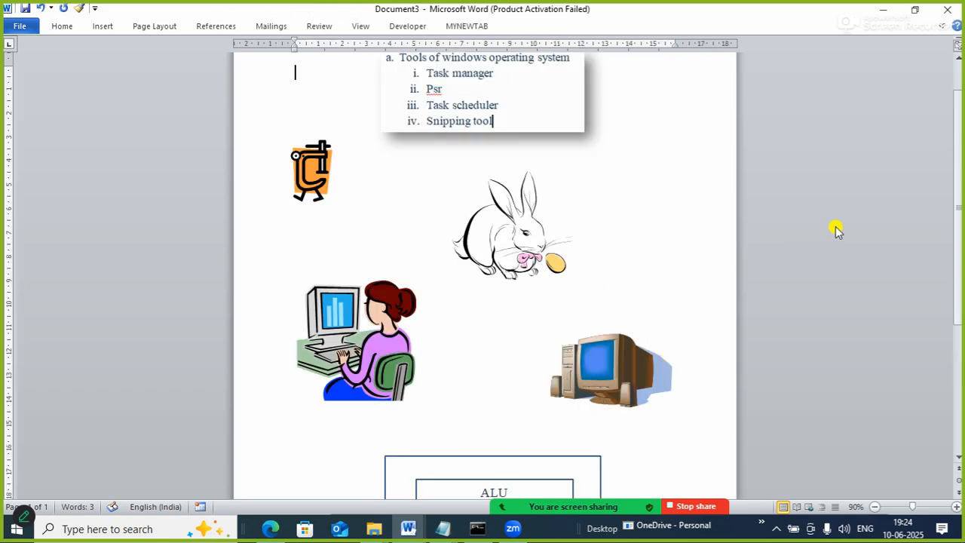
# Change the text in the lowest inner rectangle to "MU".
pyautogui.moveTo(959, 211); pyautogui.dragTo(959, 323)
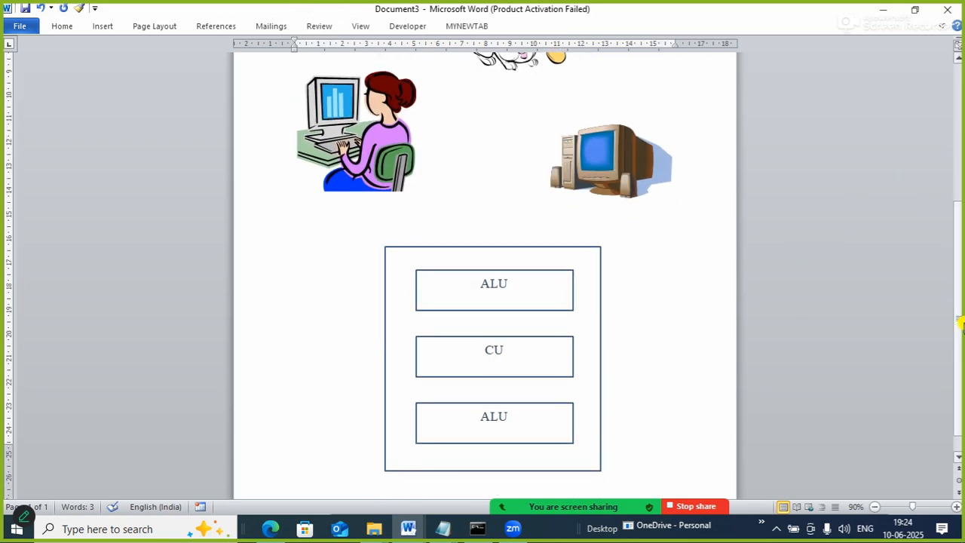
pyautogui.click(520, 427)
pyautogui.press('BackSpace')
pyautogui.press('BackSpace')
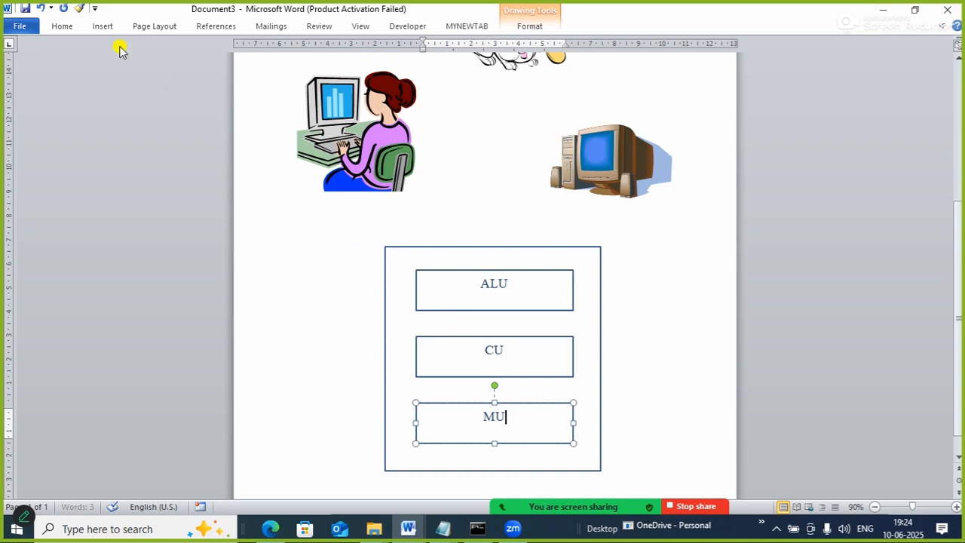
# Draw a double-headed arrow line between the "ALU" and "CU" rectangles.
pyautogui.click(96, 30)
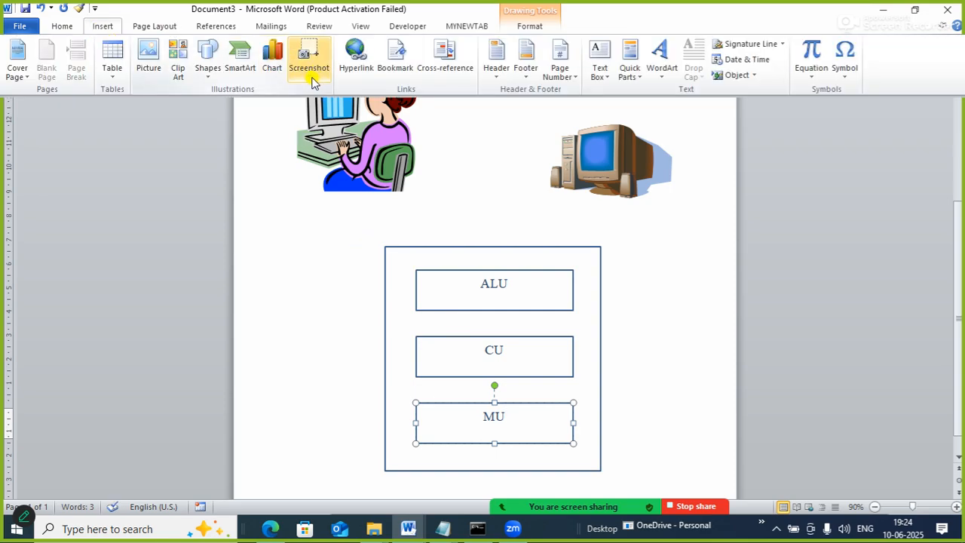
pyautogui.click(206, 76)
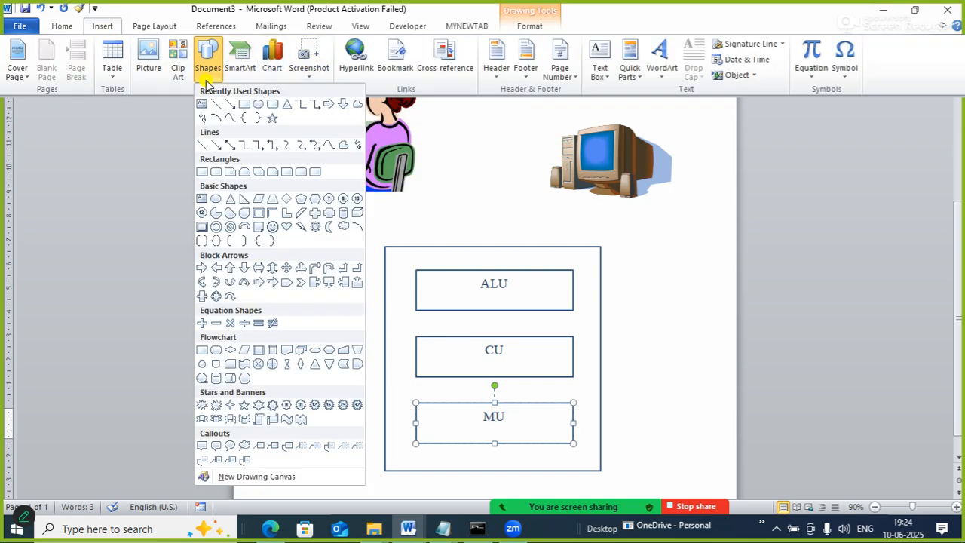
pyautogui.click(231, 146)
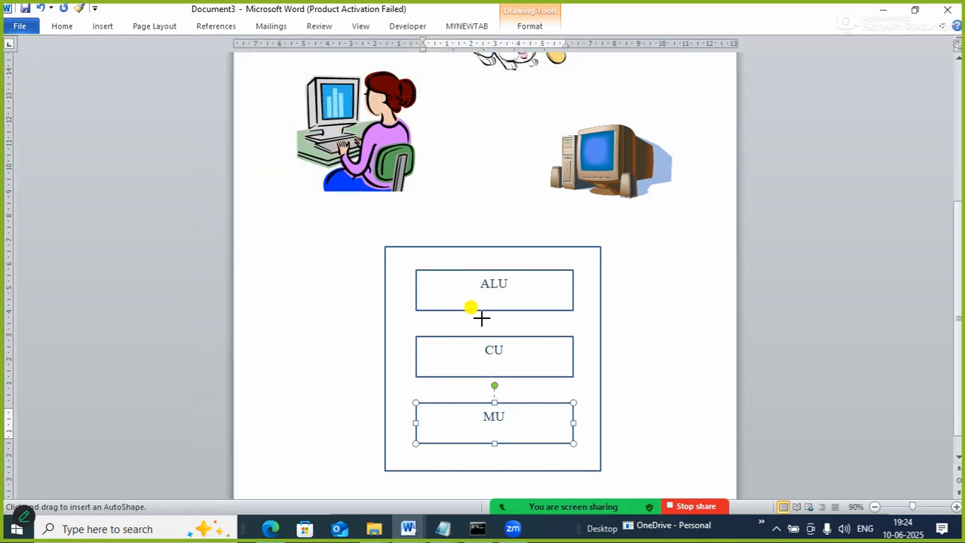
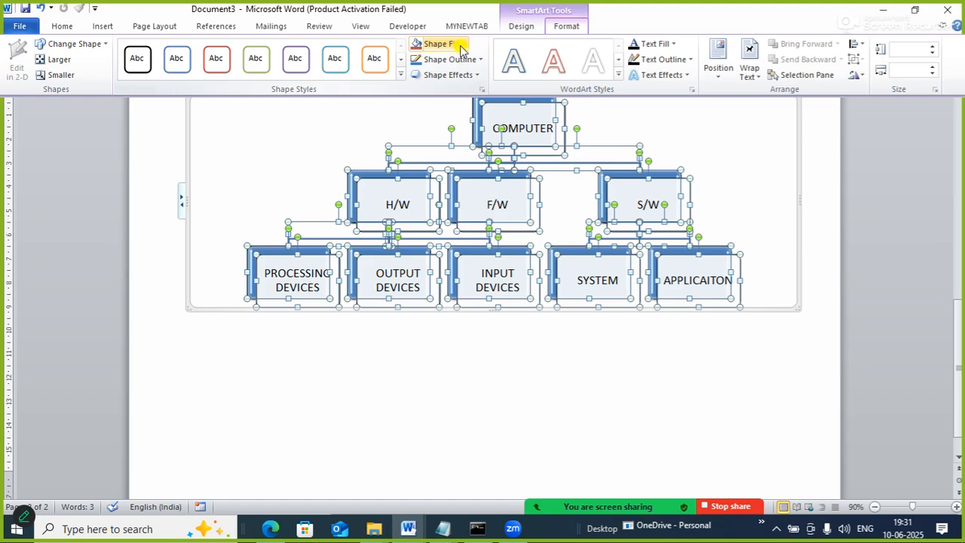
# Recolor the whole COMPUTER hierarchy chart with the second Accent 3 (green) color variation and make its frame slightly taller.
pyautogui.click(457, 45)
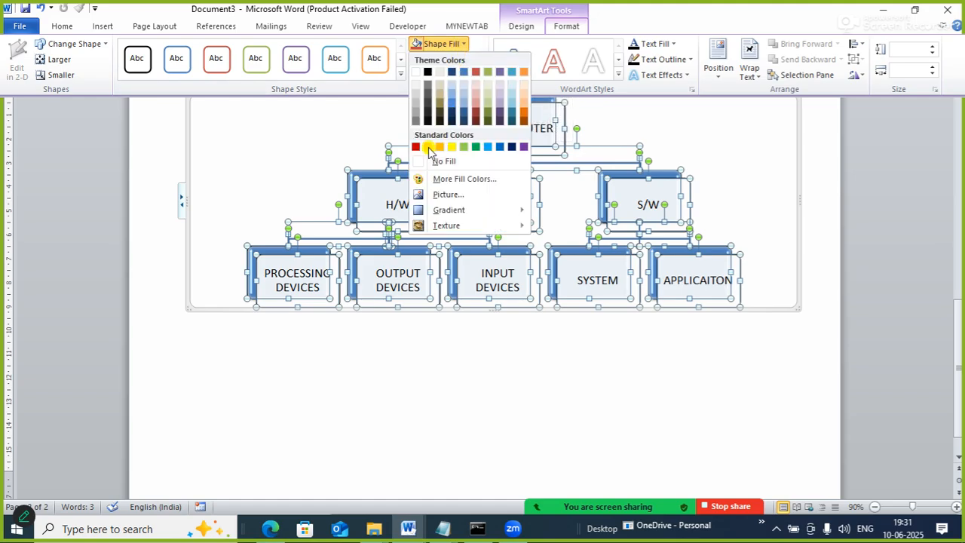
pyautogui.click(651, 129)
pyautogui.click(533, 29)
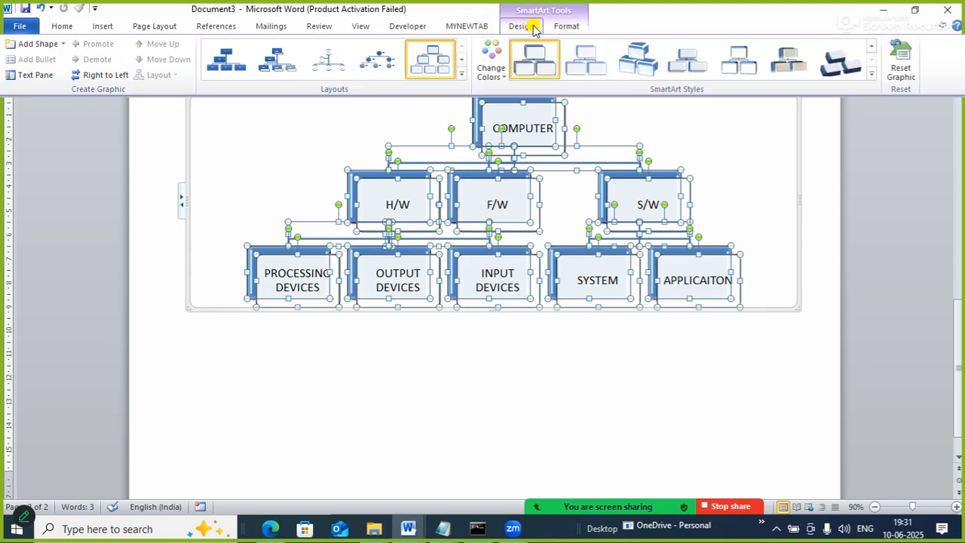
pyautogui.click(490, 75)
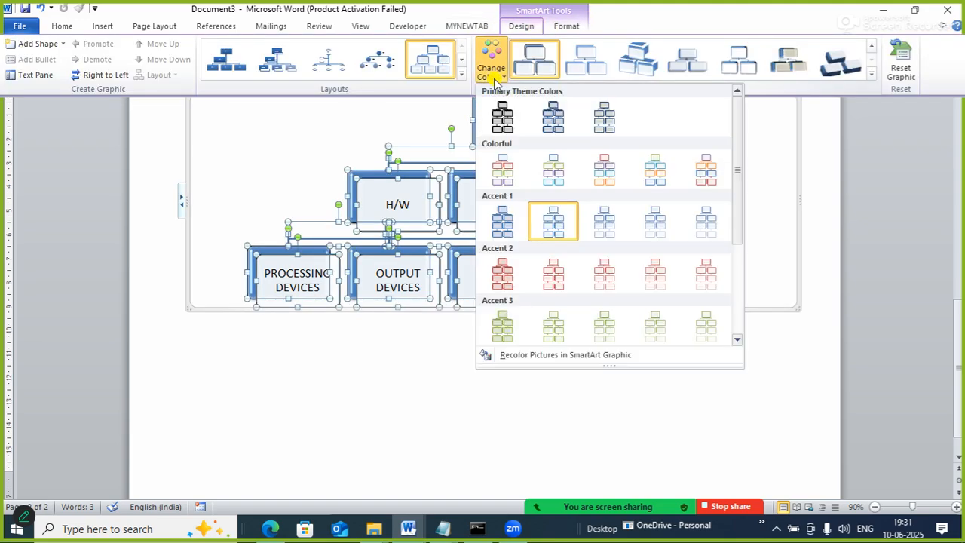
pyautogui.click(552, 332)
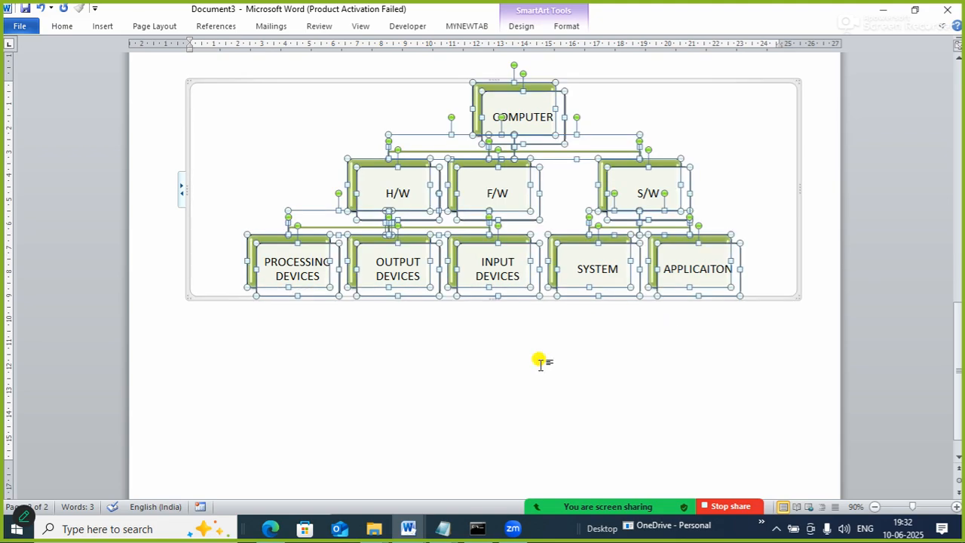
pyautogui.click(220, 172)
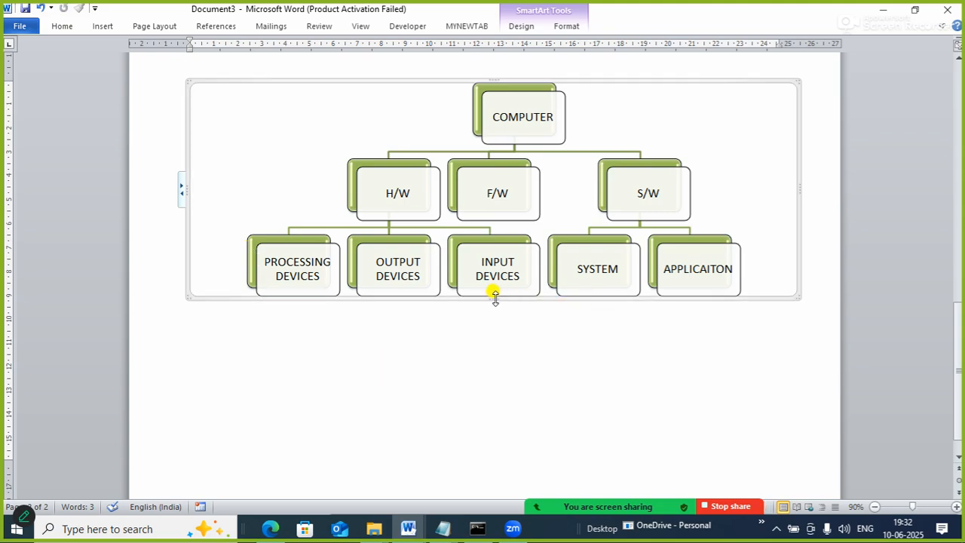
pyautogui.moveTo(494, 298); pyautogui.dragTo(493, 320)
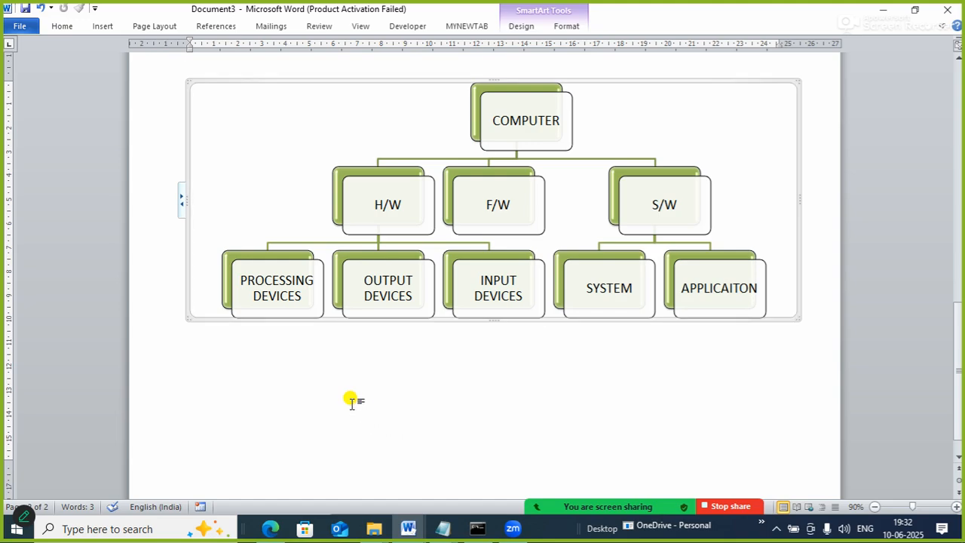
# Insert a Step Up Process SmartArt graphic from the Process category.
pyautogui.click(100, 27)
pyautogui.click(240, 69)
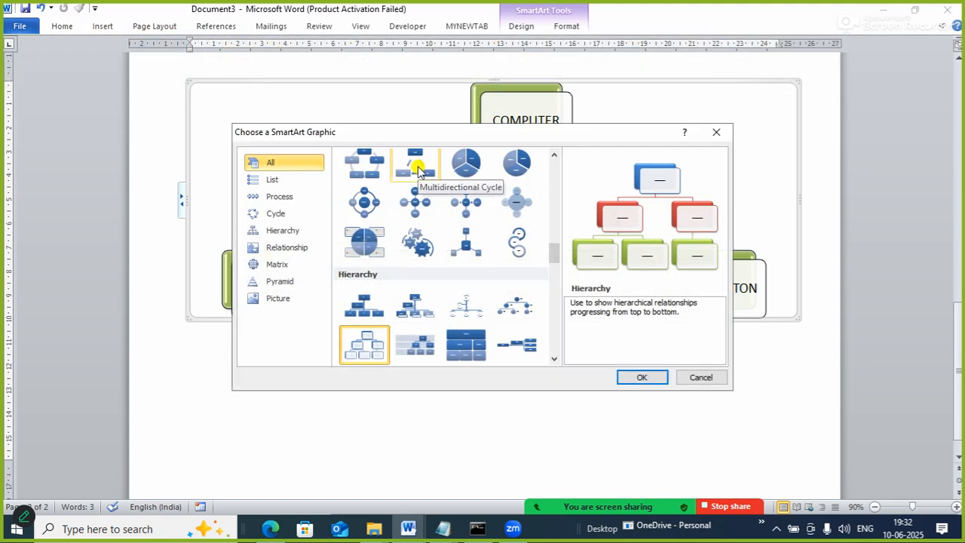
pyautogui.click(288, 203)
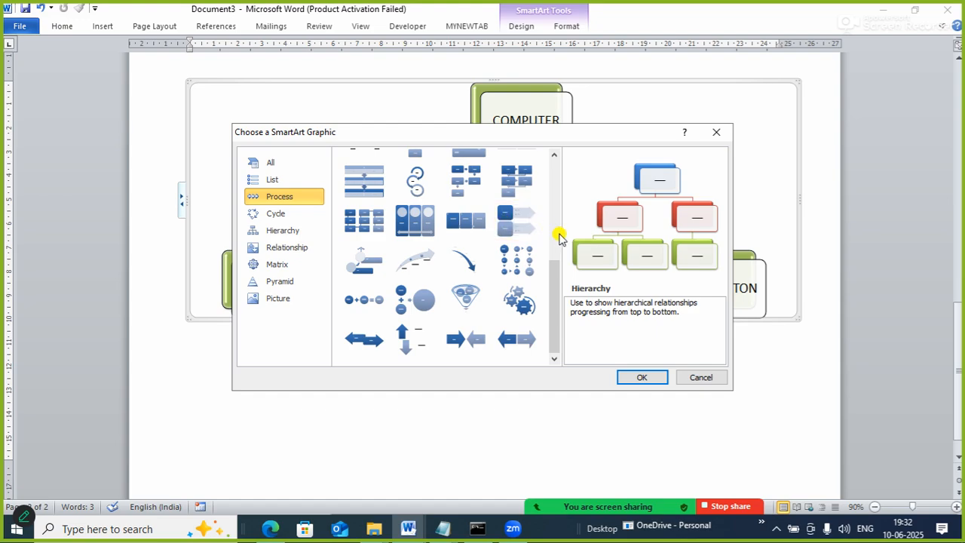
pyautogui.moveTo(555, 273); pyautogui.dragTo(555, 253)
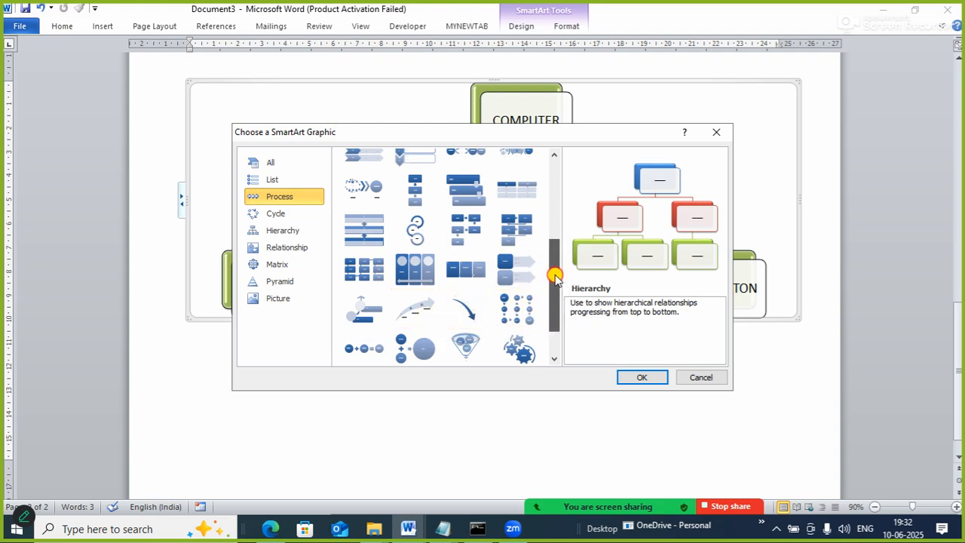
pyautogui.moveTo(555, 277); pyautogui.dragTo(537, 190)
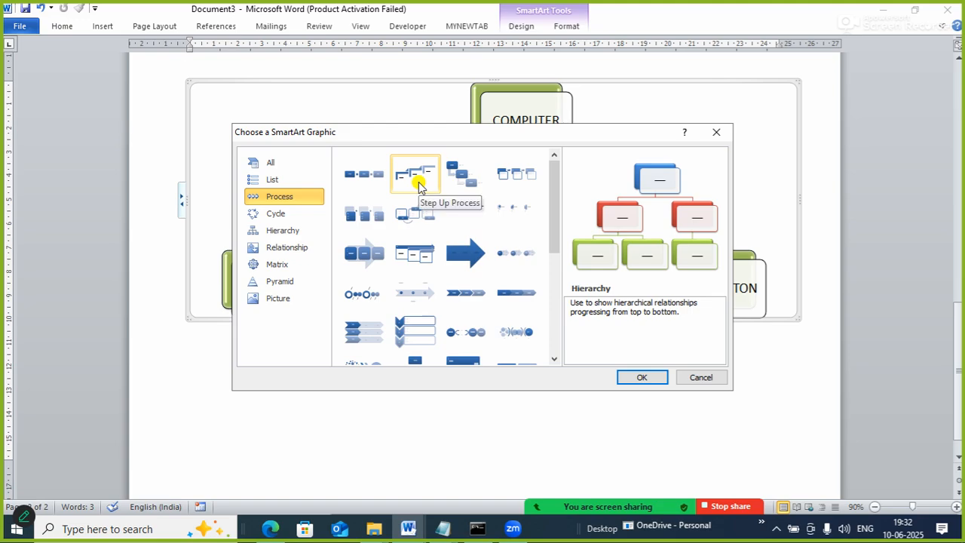
pyautogui.click(420, 186)
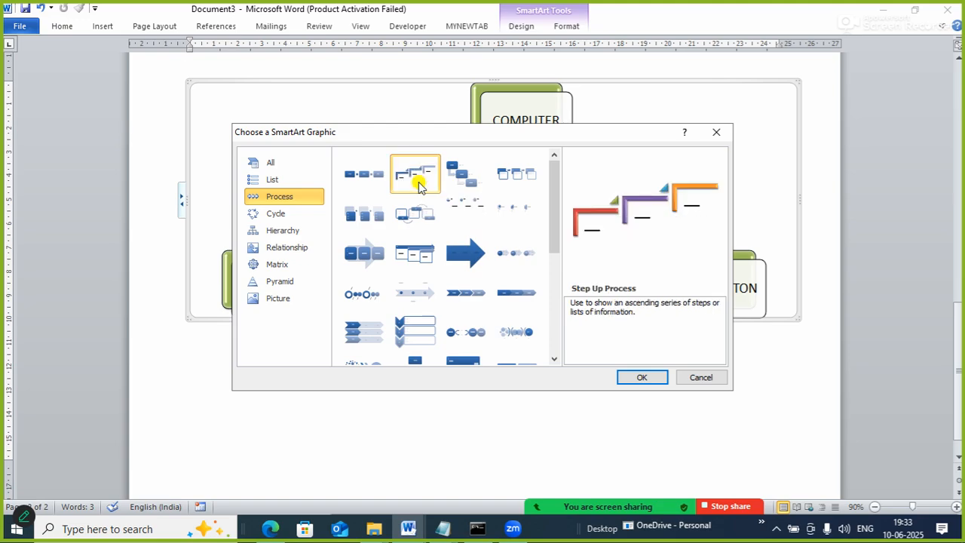
pyautogui.click(646, 377)
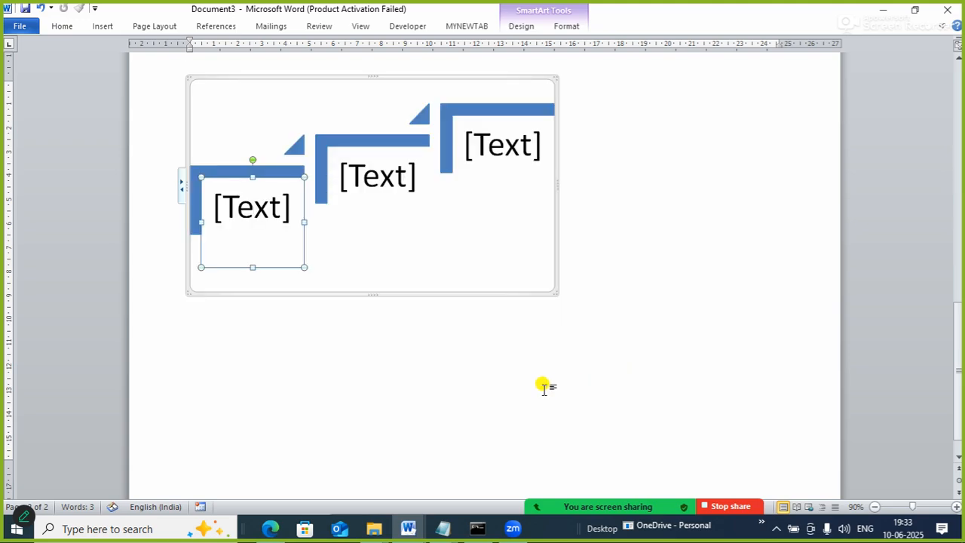
# Replace the placeholder of the lowest step with "FRONTEND" and "DEVELOPMENT" on separate lines.
pyautogui.click(239, 221)
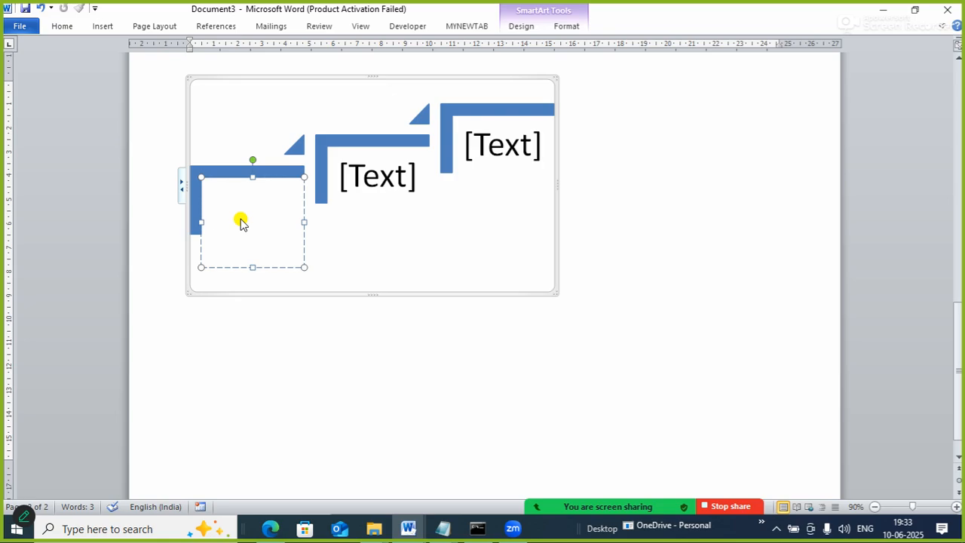
pyautogui.write('FRONT')
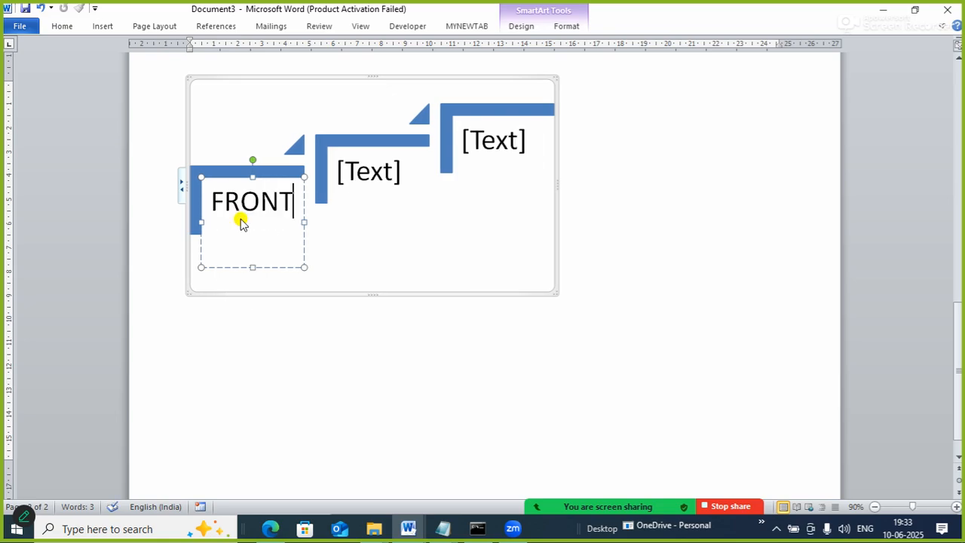
pyautogui.write('END ')
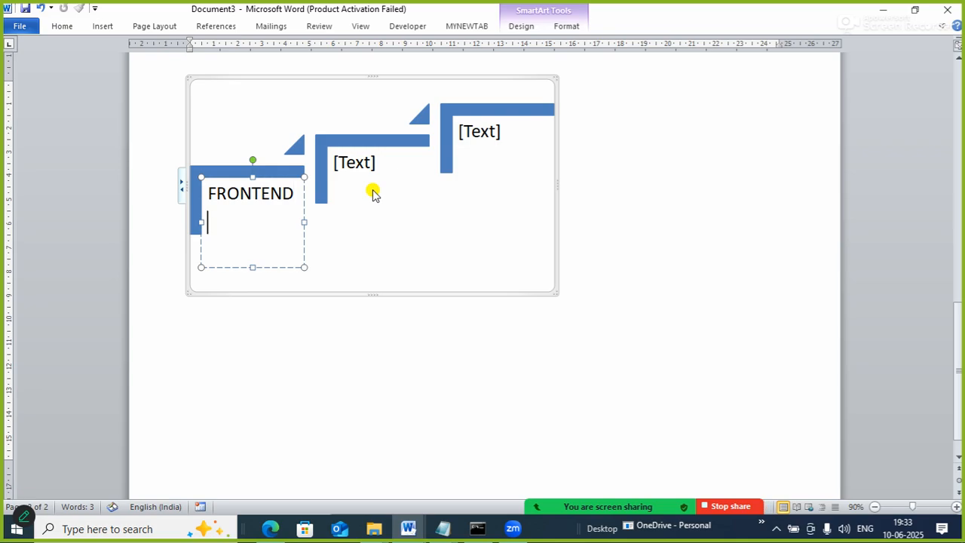
pyautogui.write('DEVELOP')
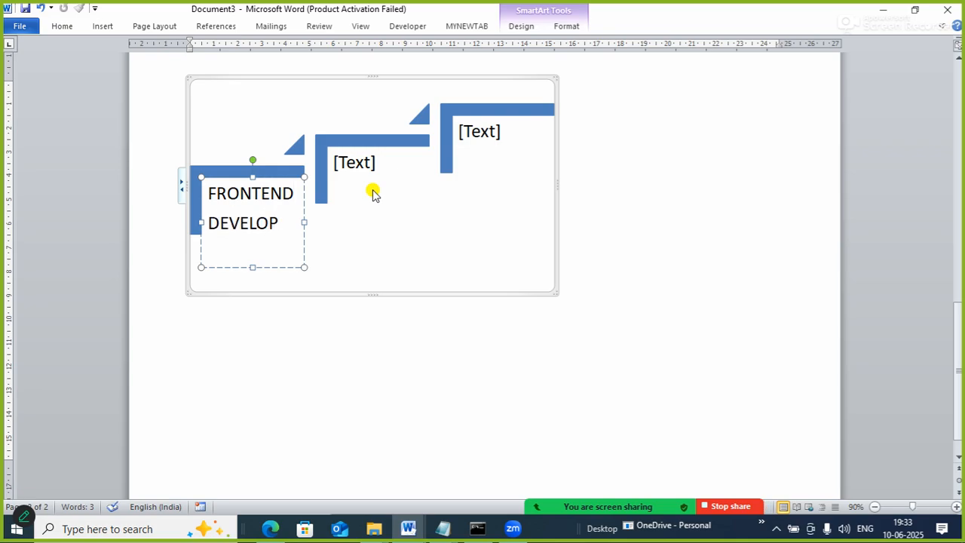
pyautogui.press('BackSpace')
pyautogui.press('BackSpace')
pyautogui.write('OPMENT')
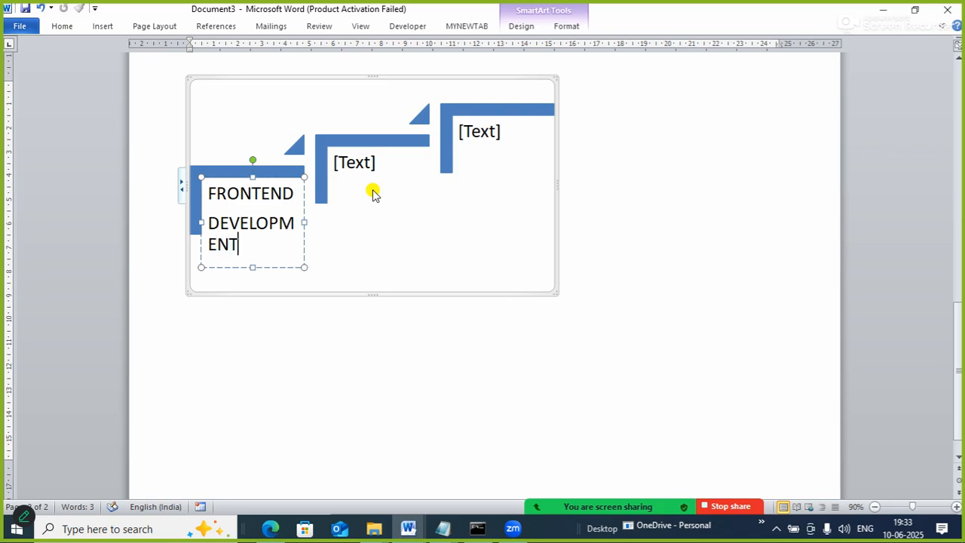
# Replace the placeholder text of the middle step with "DATABASE MANAGEMENT".
pyautogui.click(369, 194)
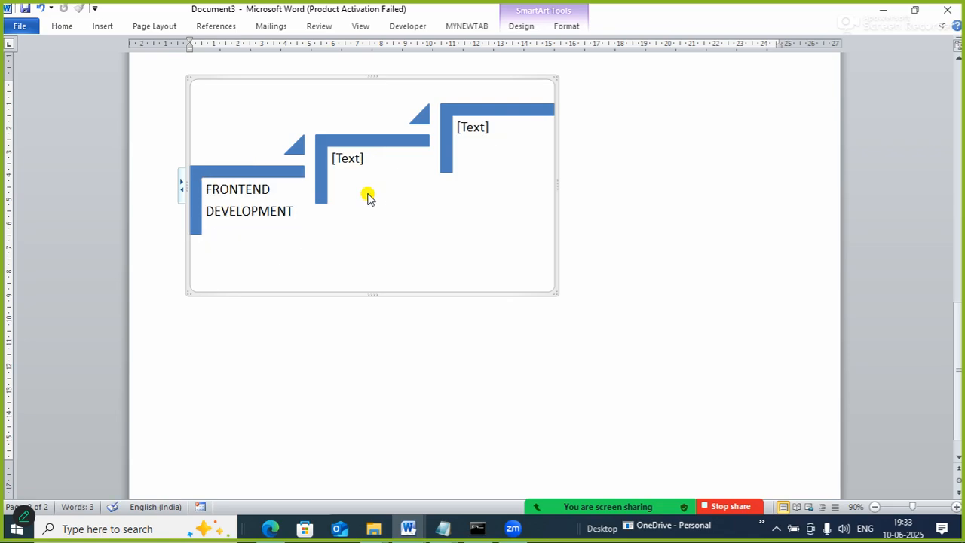
pyautogui.click(346, 163)
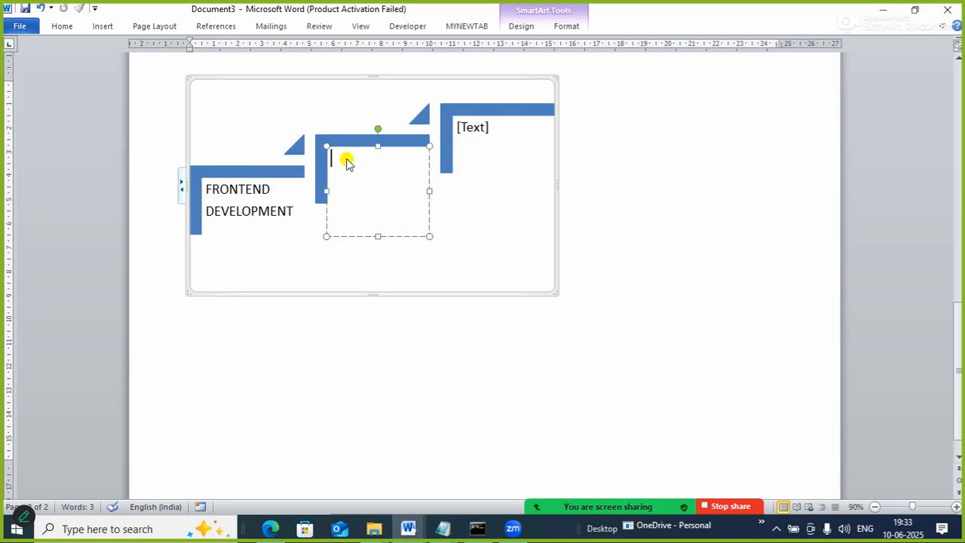
pyautogui.write('DATABASE MANAGEMENT')
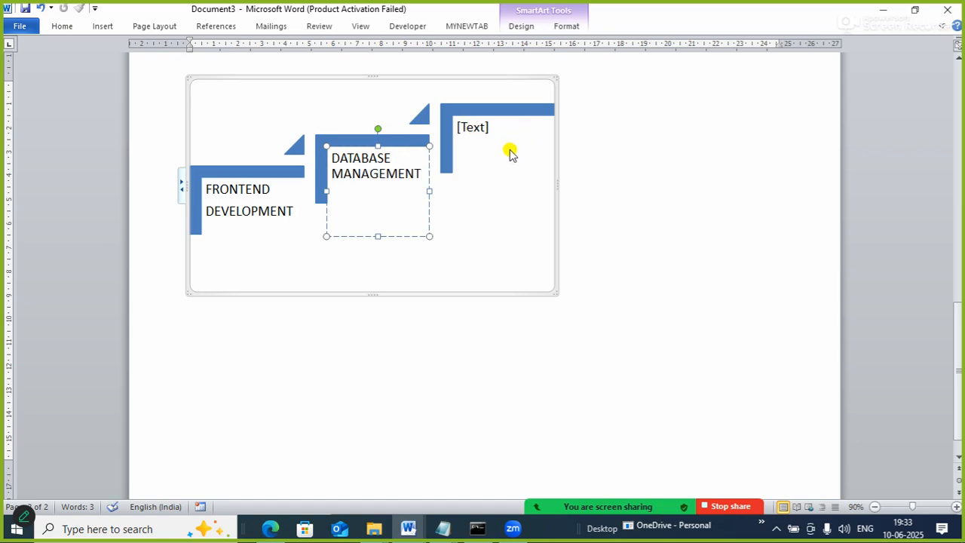
# Replace the placeholder text of the highest step with "BACKEND DEVELOPMENT".
pyautogui.click(475, 128)
pyautogui.write('B')
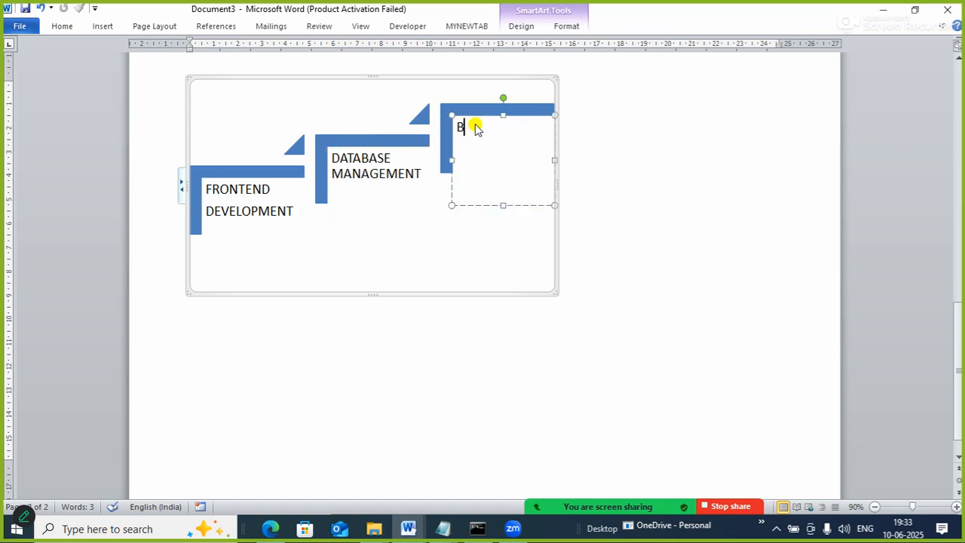
pyautogui.write('ACKEND')
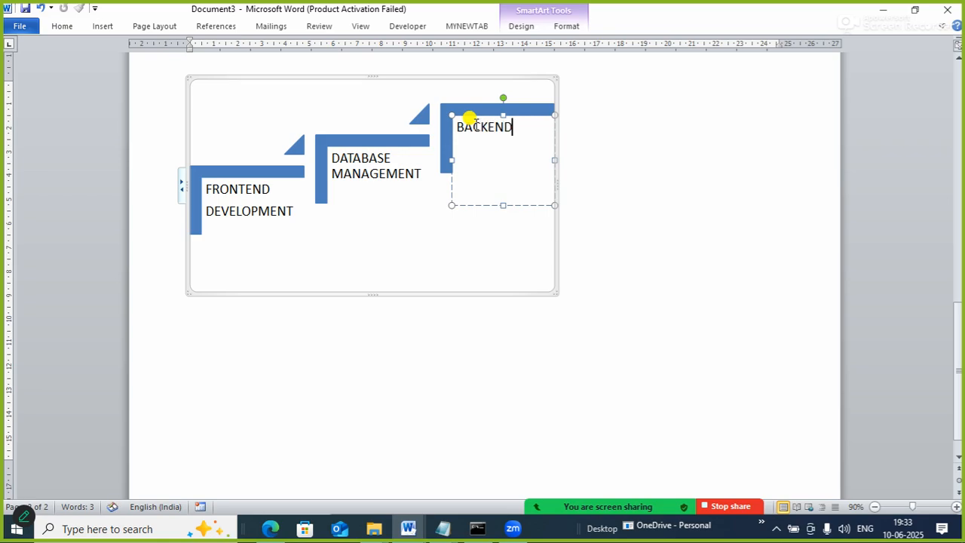
pyautogui.write(' DEVELOPMENT')
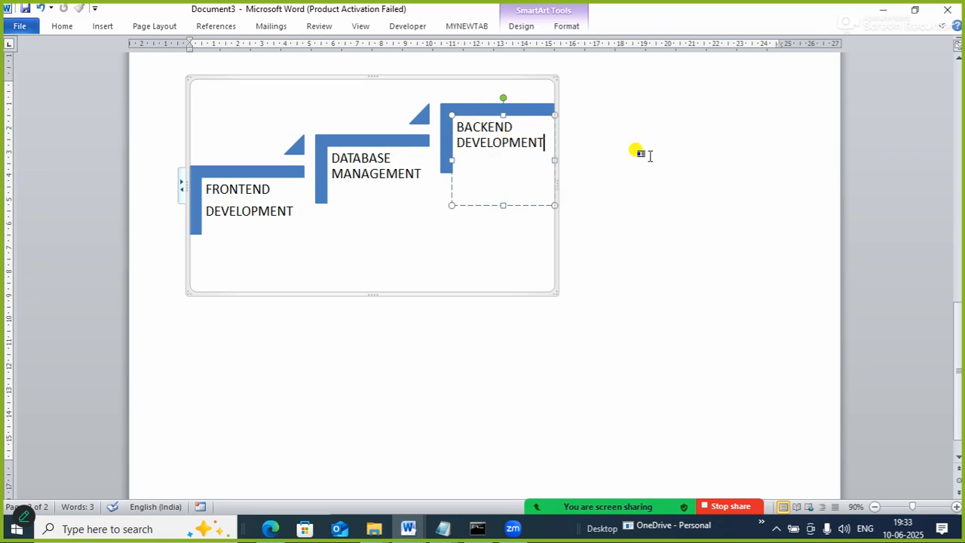
# Widen the Step Up Process graphic's frame to about the 22 mark on the horizontal ruler.
pyautogui.click(678, 103)
pyautogui.click(518, 125)
pyautogui.moveTo(556, 184); pyautogui.dragTo(719, 213)
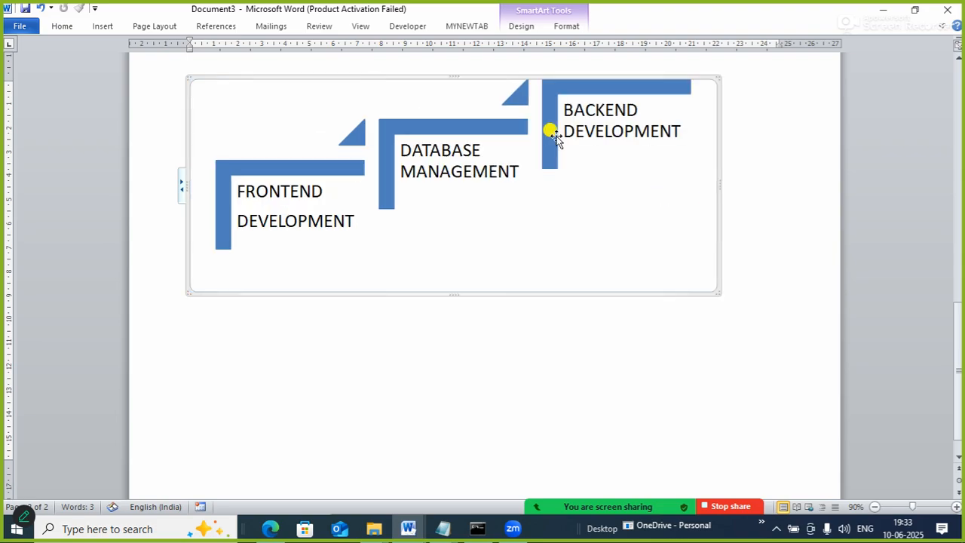
# Add a shape after the "BACKEND DEVELOPMENT" step and label it "API".
pyautogui.rightClick(626, 85)
pyautogui.moveTo(675, 204)
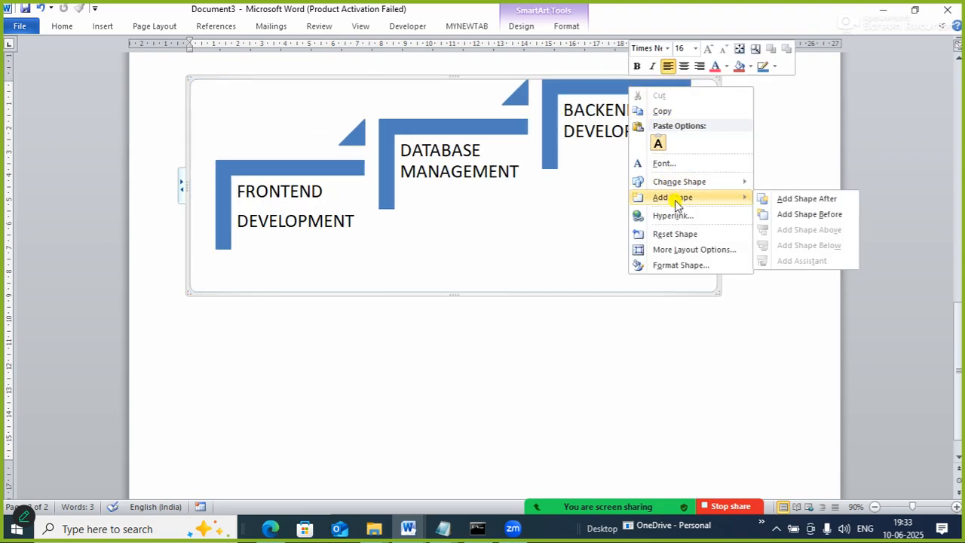
pyautogui.click(815, 206)
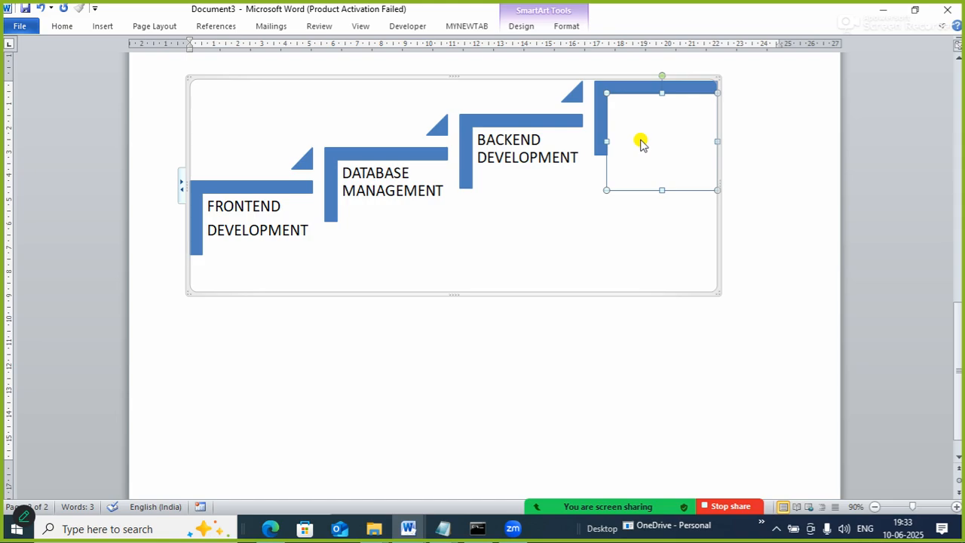
pyautogui.write('API')
pyautogui.click(747, 202)
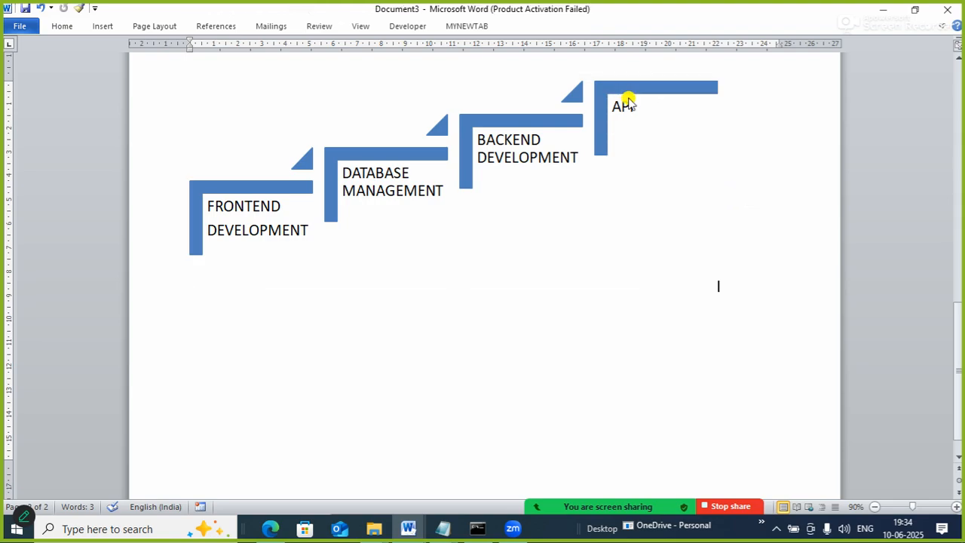
# Add a shape after the "API" step and label it "HOSTING".
pyautogui.click(618, 88)
pyautogui.rightClick(619, 89)
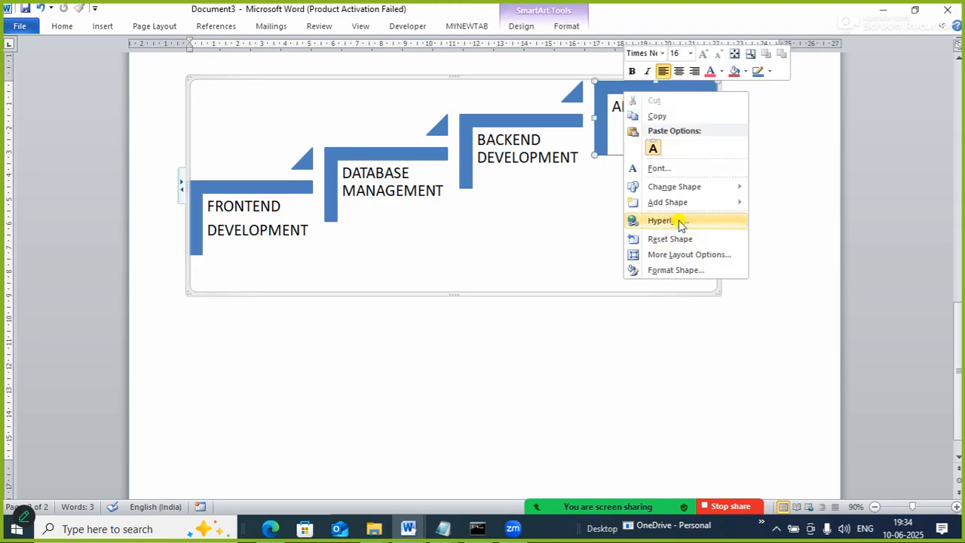
pyautogui.moveTo(675, 202)
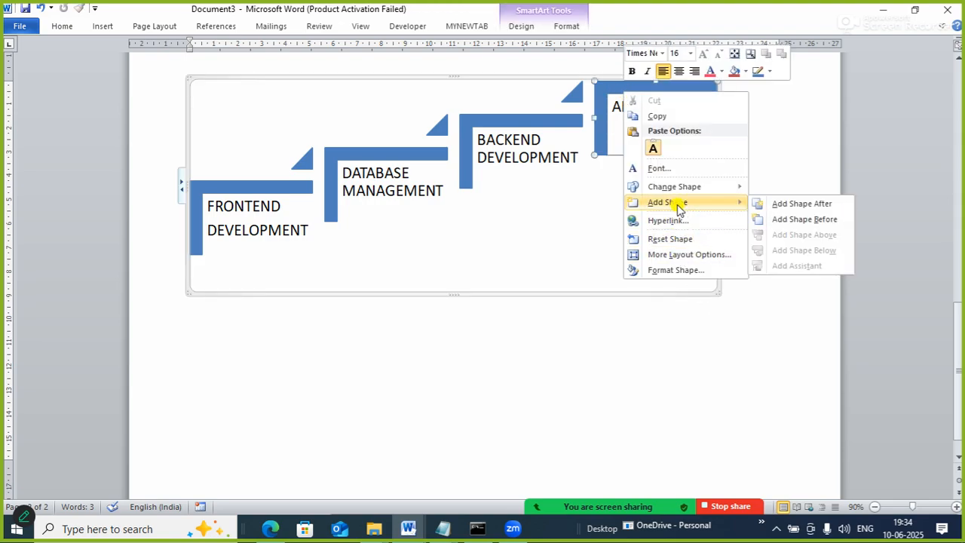
pyautogui.click(808, 200)
pyautogui.write('HOSTING')
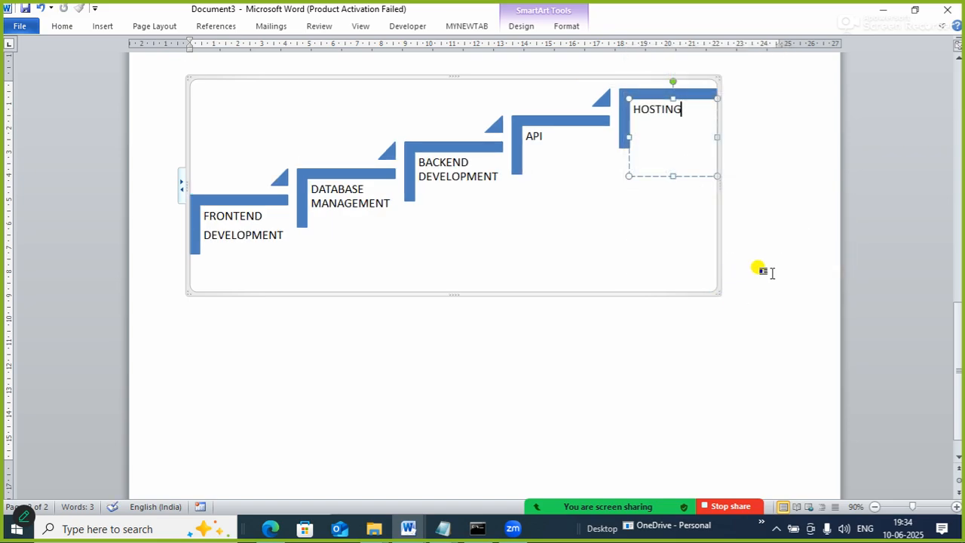
# Add a shape after the "HOSTING" step and label it "SEO".
pyautogui.rightClick(692, 102)
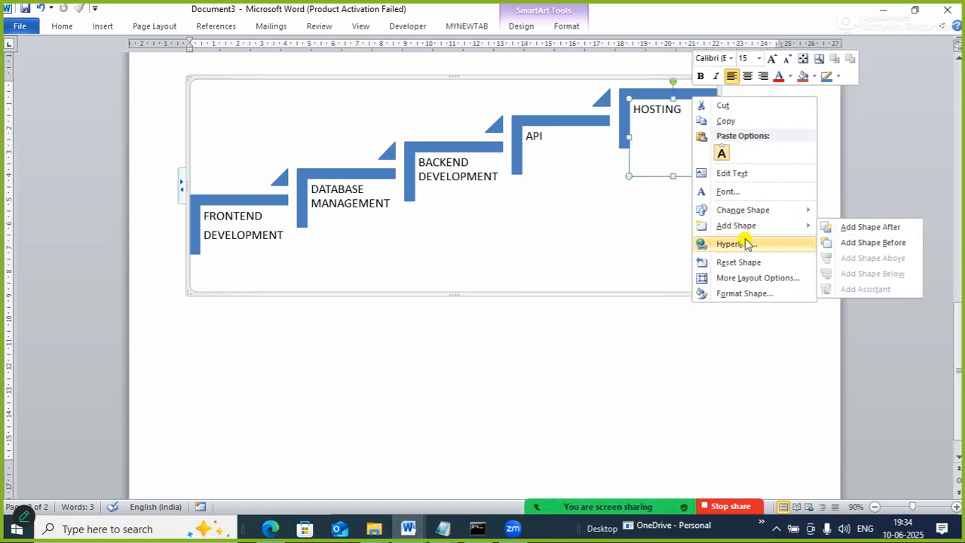
pyautogui.click(848, 226)
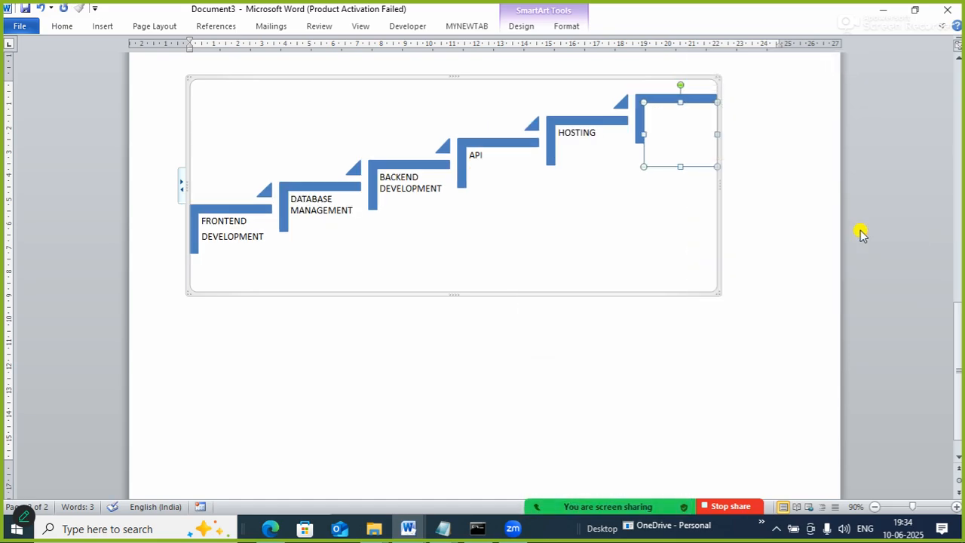
pyautogui.write('SEO')
pyautogui.click(705, 236)
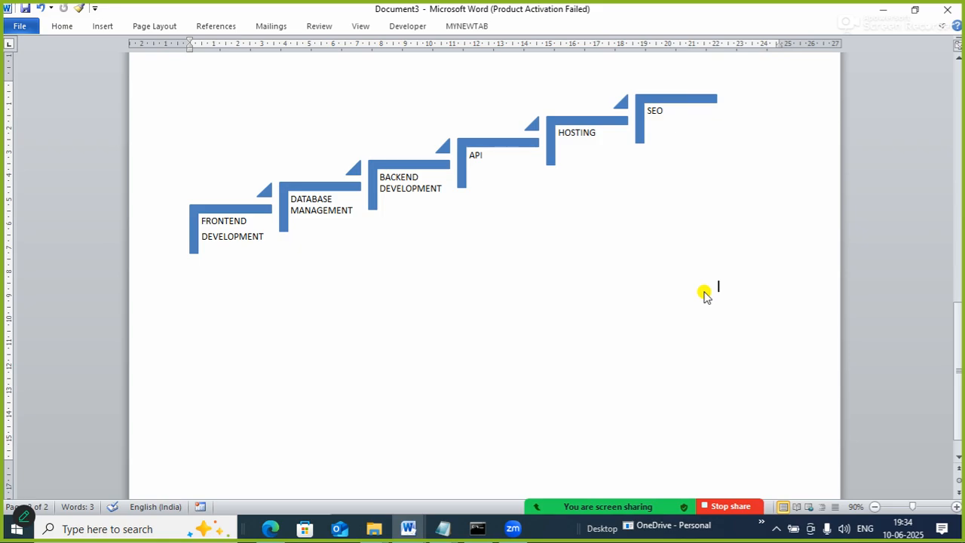
pyautogui.click(458, 145)
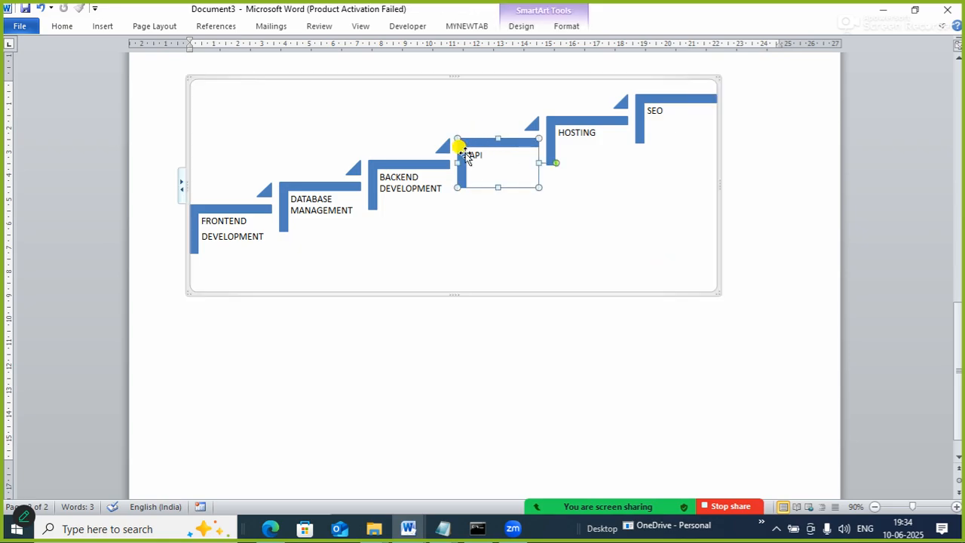
pyautogui.click(420, 253)
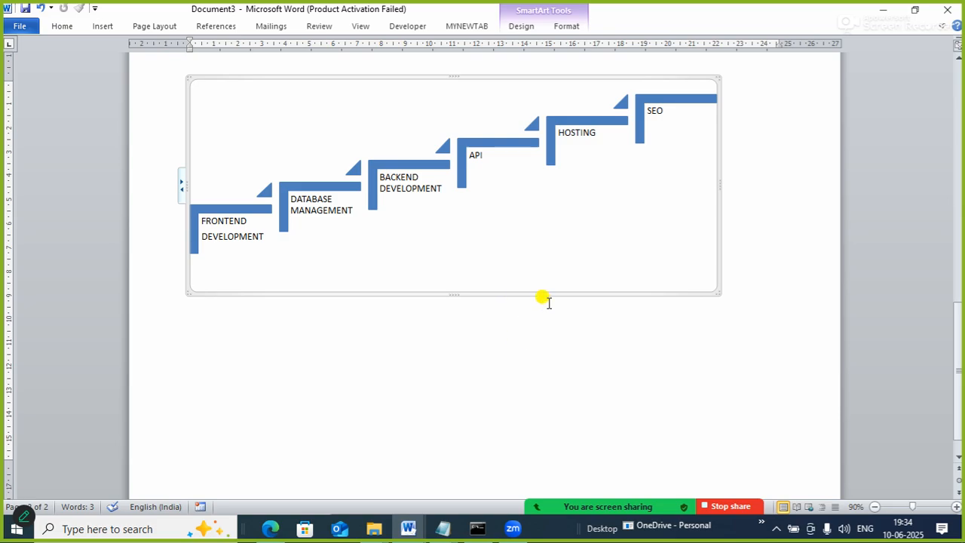
# Select all shapes of the Step Up Process graphic and apply the Polished SmartArt style to it.
pyautogui.click(780, 338)
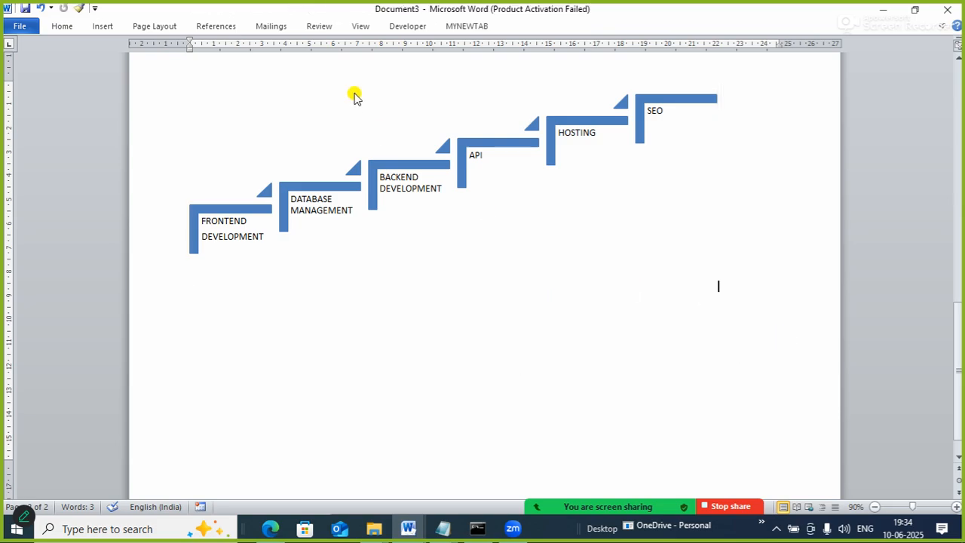
pyautogui.moveTo(959, 318); pyautogui.dragTo(948, 279)
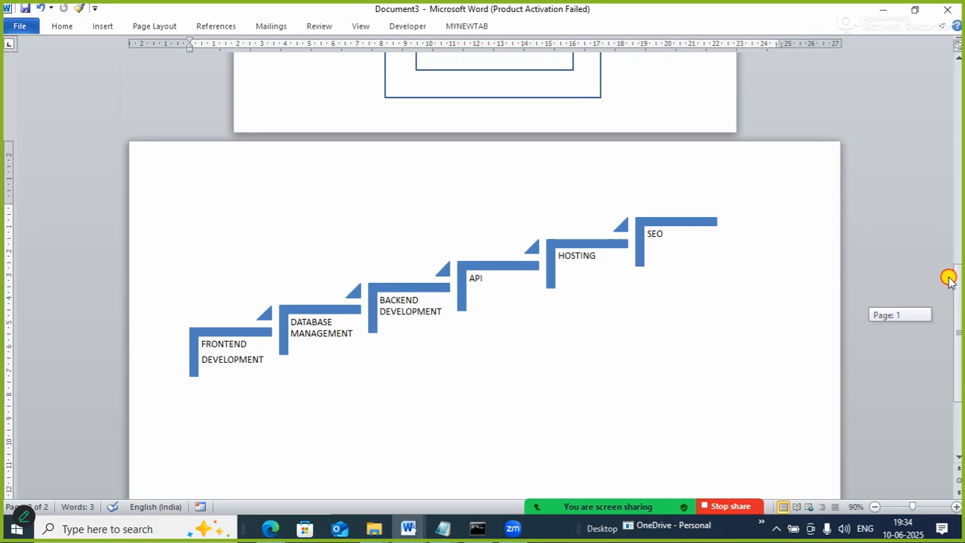
pyautogui.moveTo(948, 279); pyautogui.dragTo(952, 288)
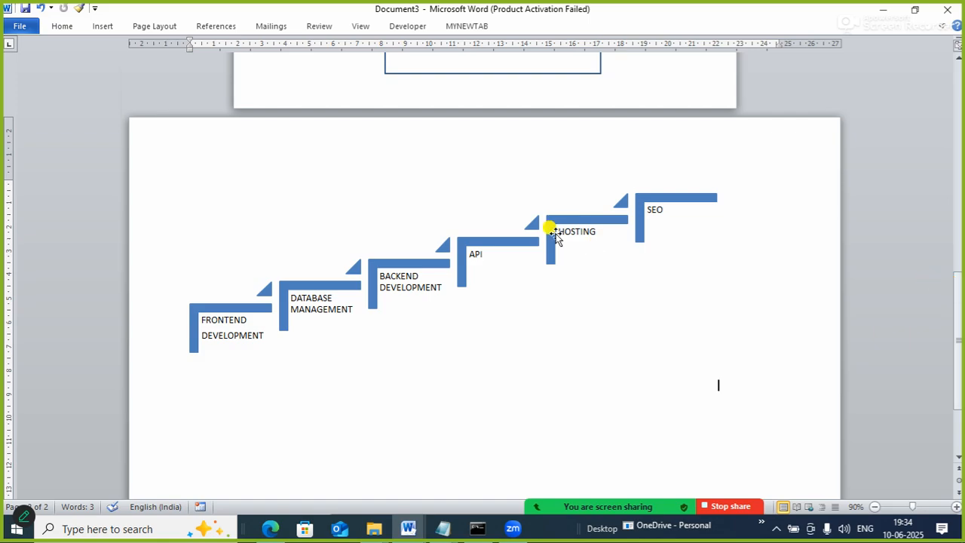
pyautogui.click(356, 290)
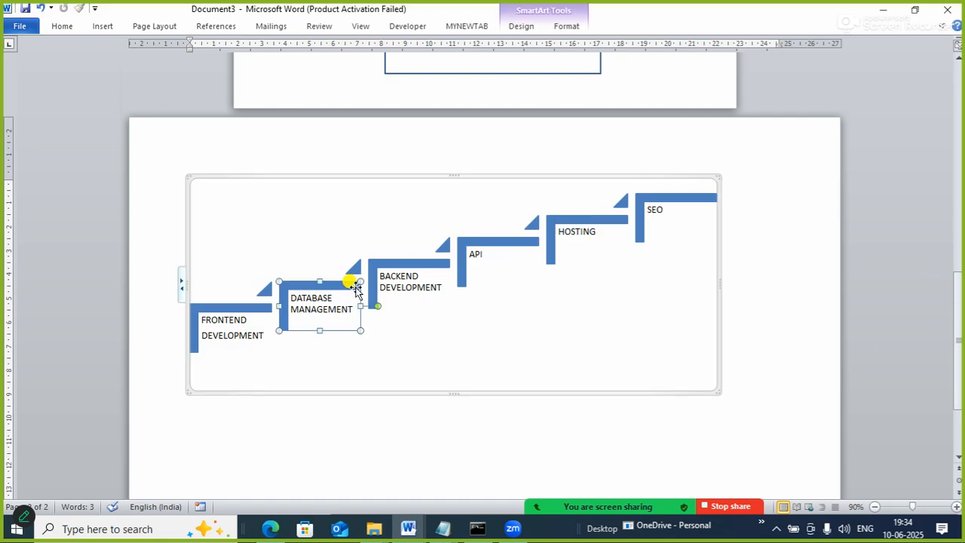
pyautogui.hotkey('ctrl', 'a')
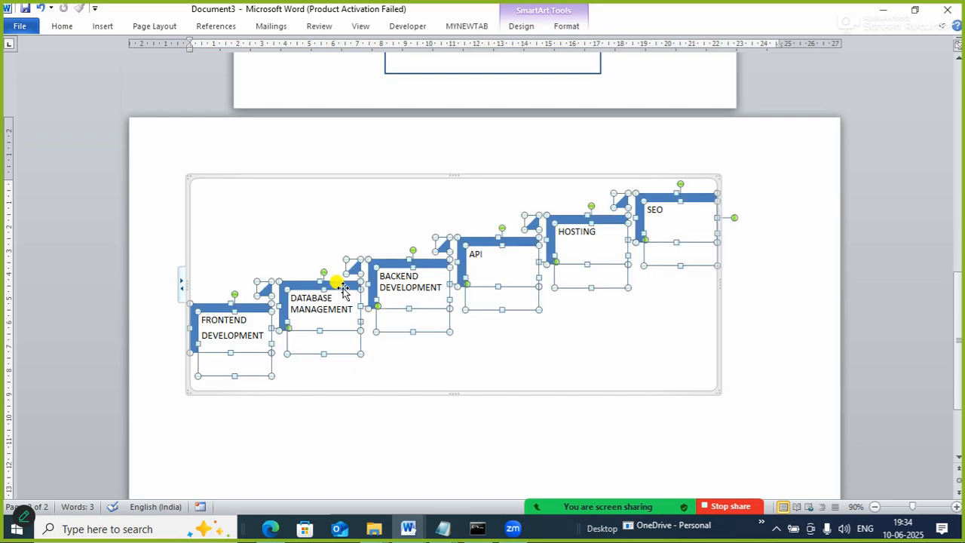
pyautogui.click(520, 28)
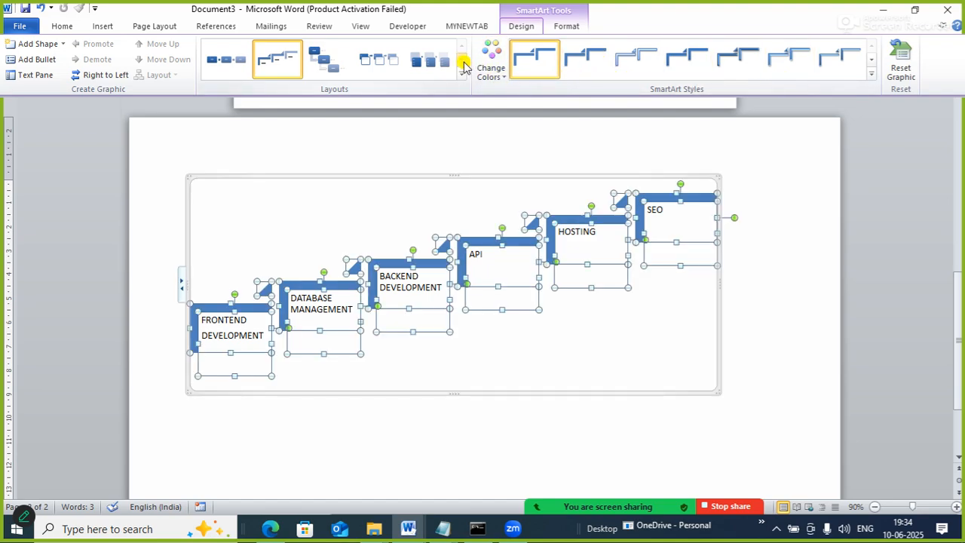
pyautogui.click(462, 65)
pyautogui.click(461, 65)
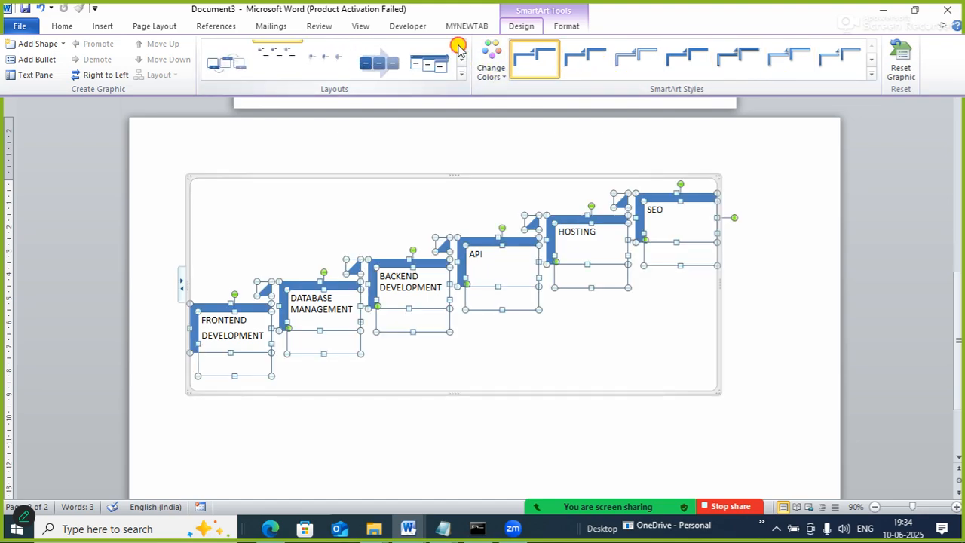
pyautogui.click(871, 62)
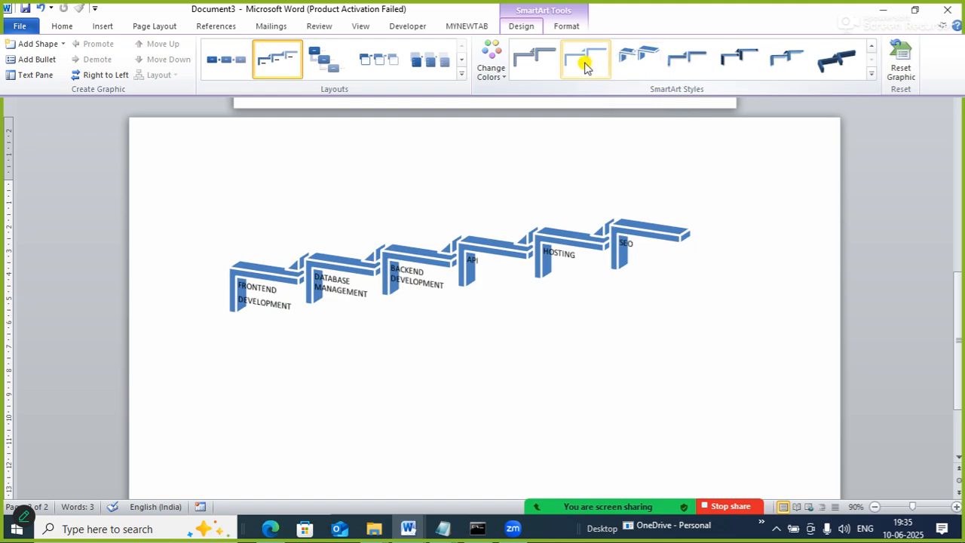
pyautogui.click(871, 48)
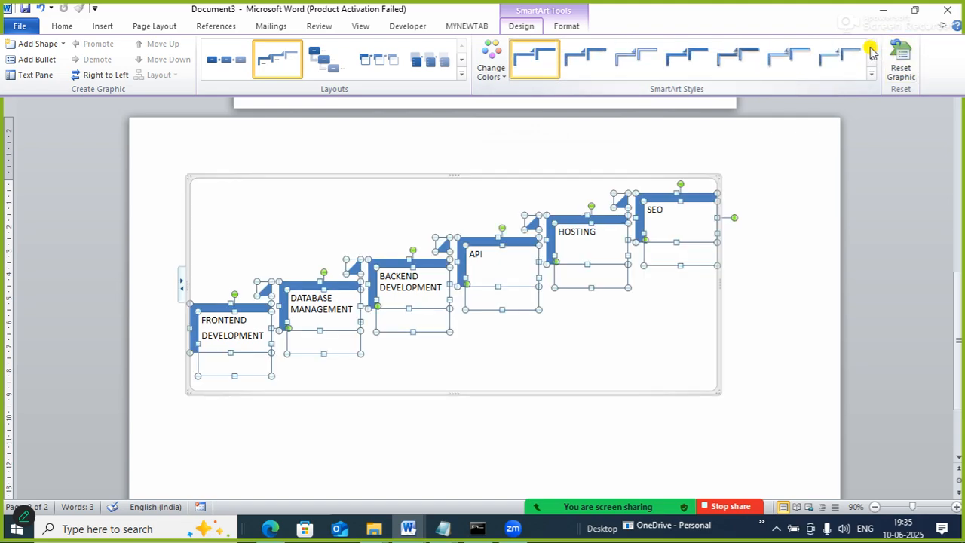
pyautogui.click(792, 64)
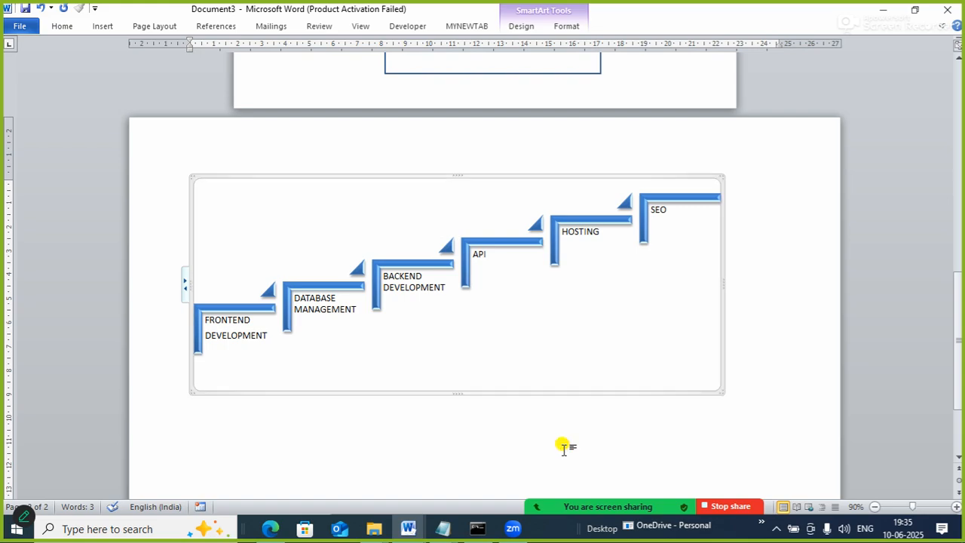
pyautogui.click(775, 285)
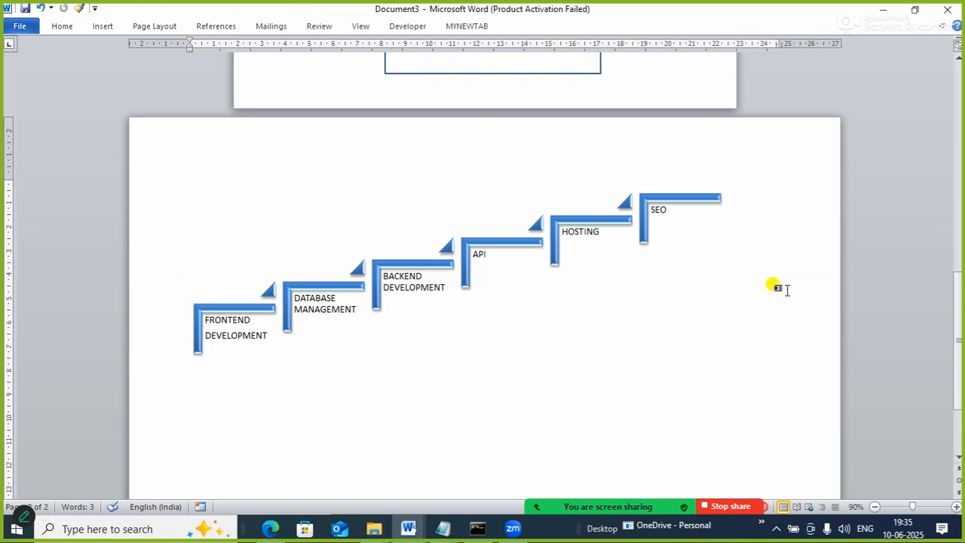
# Insert a Radial Cycle SmartArt graphic from the Cycle category below the Step Up Process graphic.
pyautogui.click(535, 412)
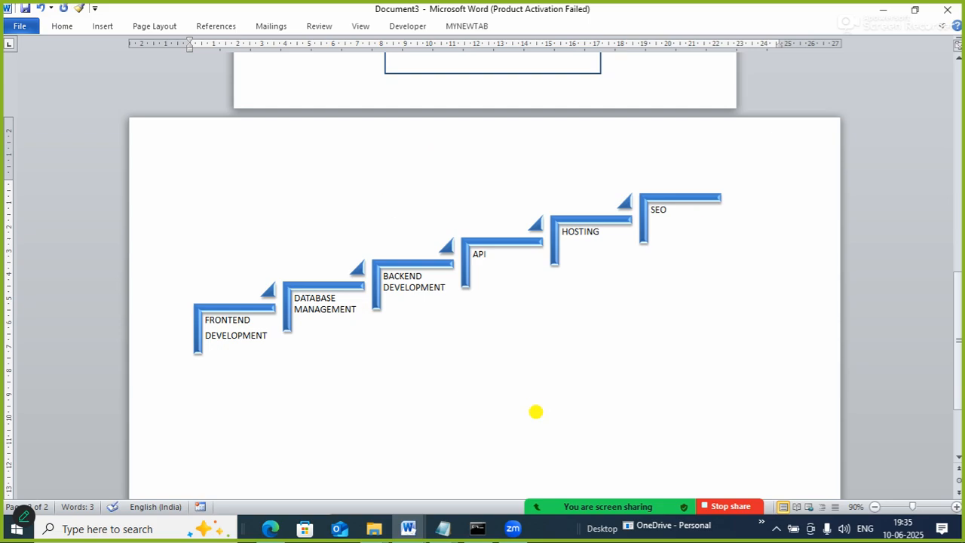
pyautogui.moveTo(957, 300); pyautogui.dragTo(962, 336)
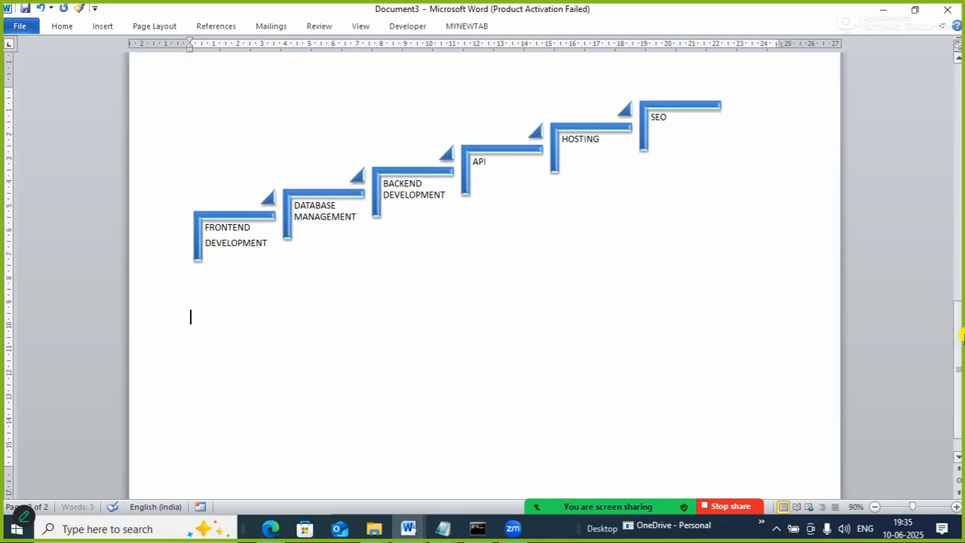
pyautogui.click(112, 26)
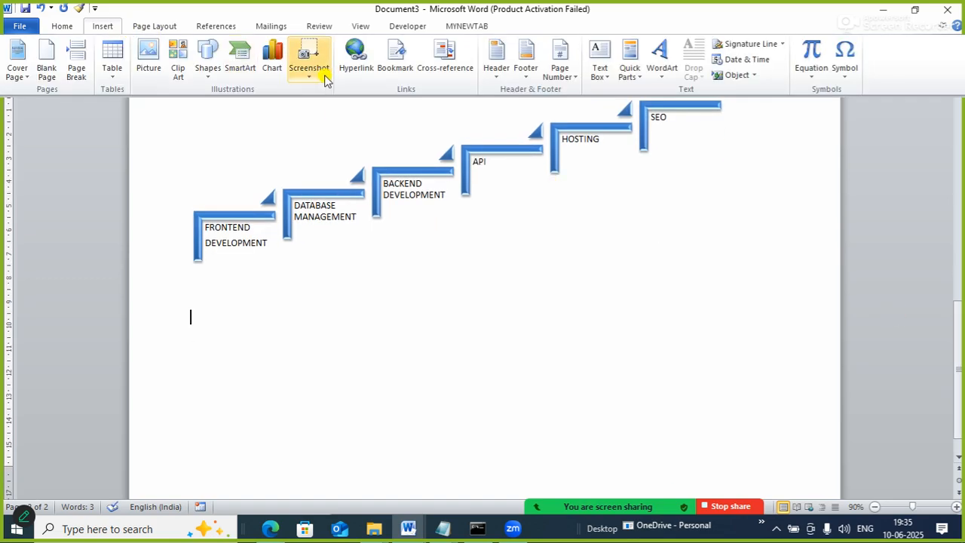
pyautogui.click(241, 65)
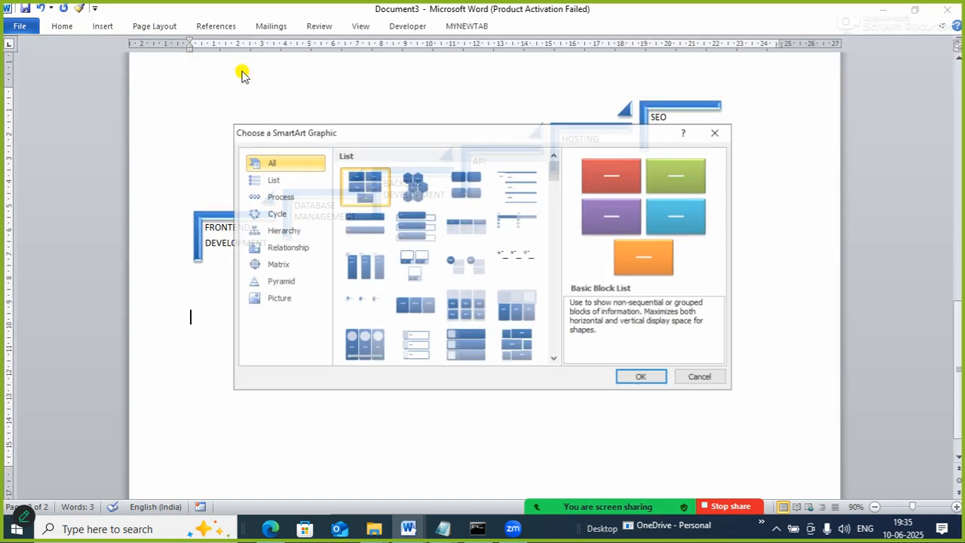
pyautogui.click(281, 215)
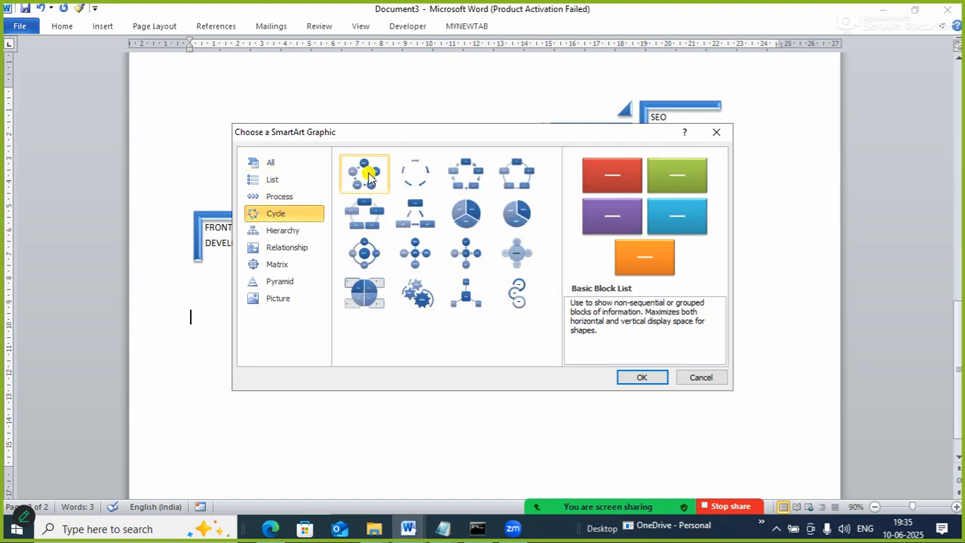
pyautogui.click(369, 256)
pyautogui.click(641, 379)
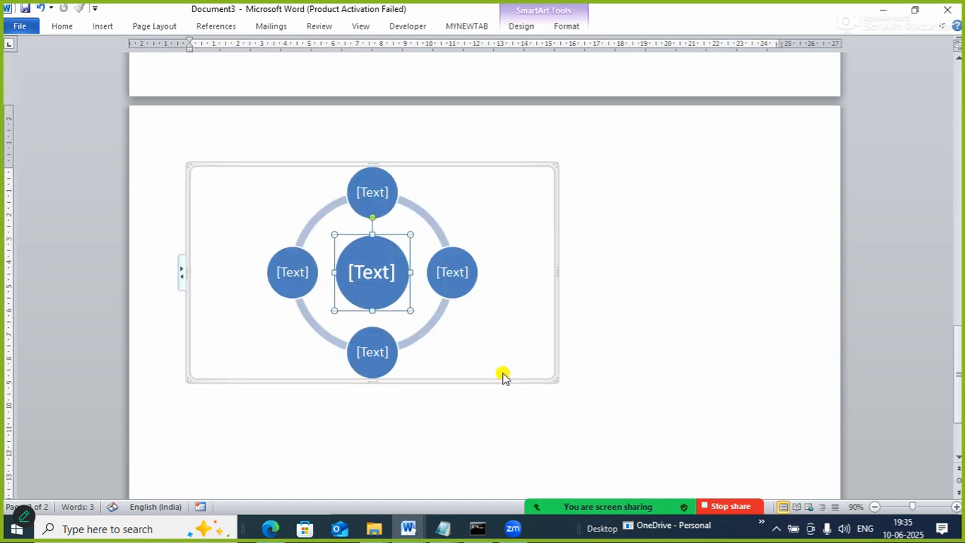
# Label the radial cycle's centre circle "FSD" and the outer circles, clockwise from the uppermost, "FRONTEND", "DATABASE", "BACKEND" and "API".
pyautogui.write('FSD')
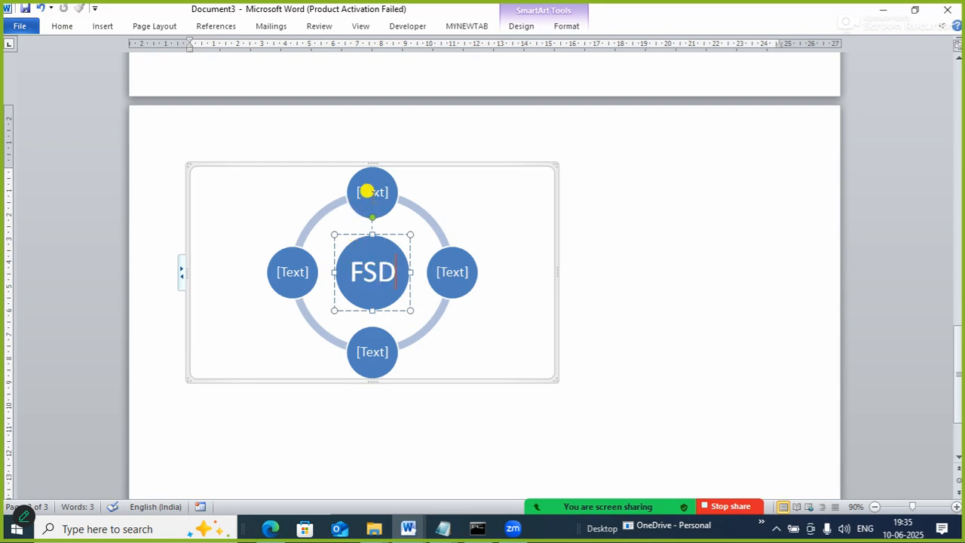
pyautogui.click(367, 192)
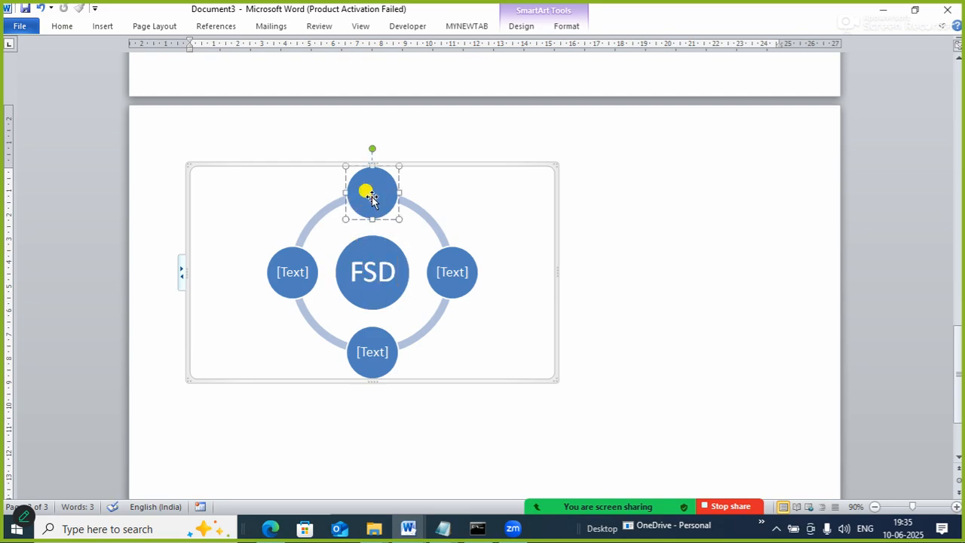
pyautogui.write('FRONT E')
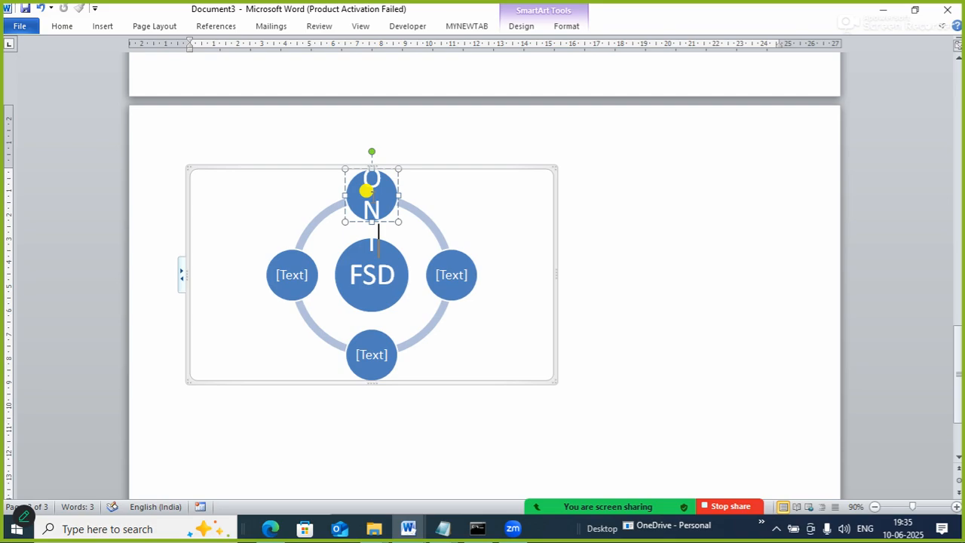
pyautogui.write('ND')
pyautogui.click(453, 269)
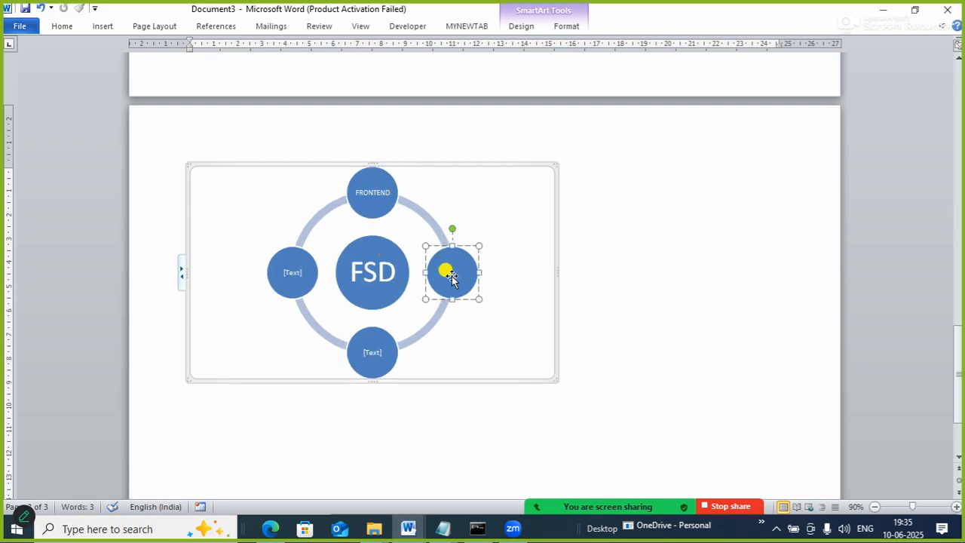
pyautogui.write('DATABASE')
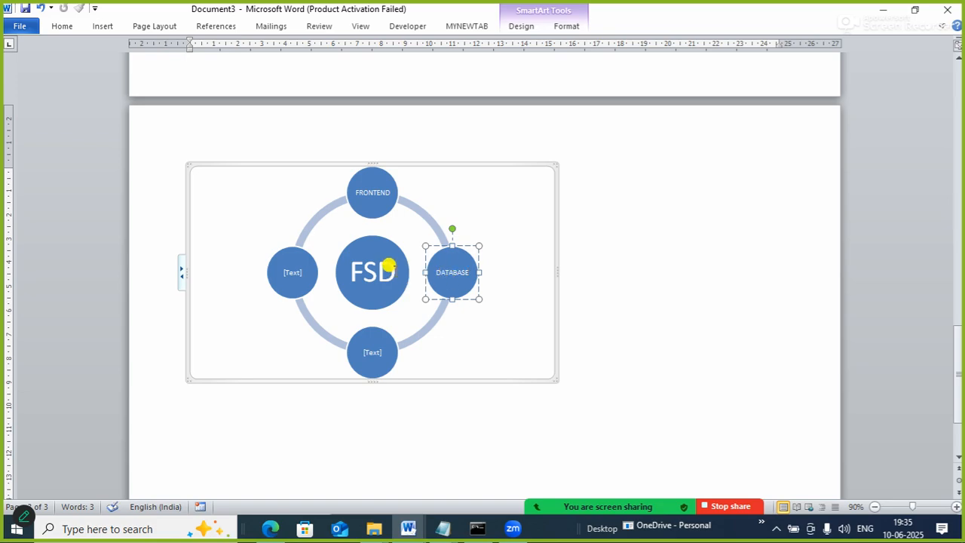
pyautogui.click(365, 353)
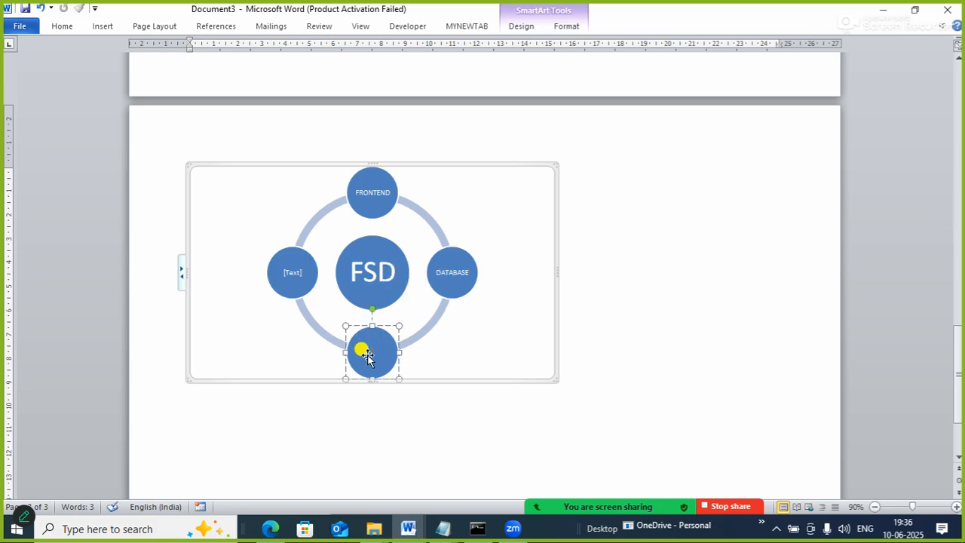
pyautogui.write('BACKEND')
pyautogui.click(287, 267)
pyautogui.write('API')
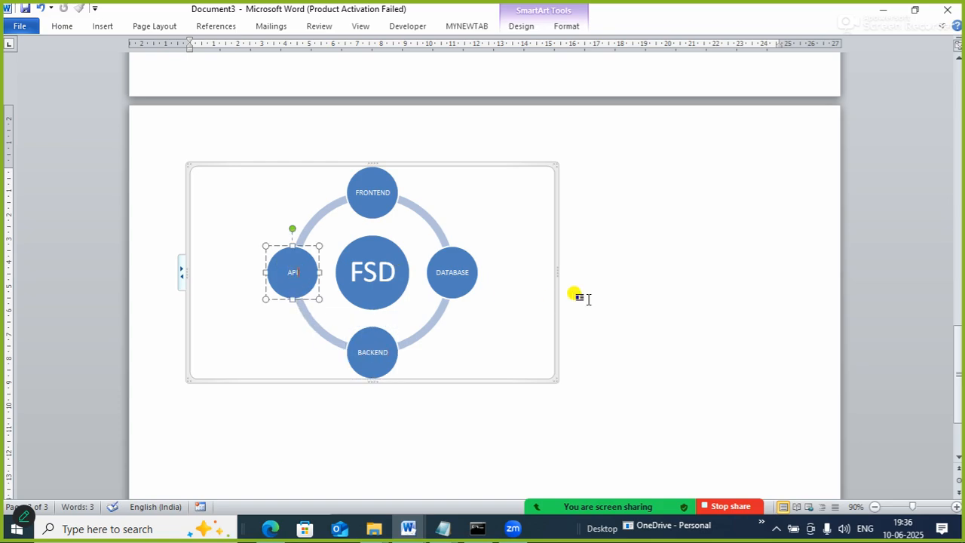
pyautogui.click(596, 297)
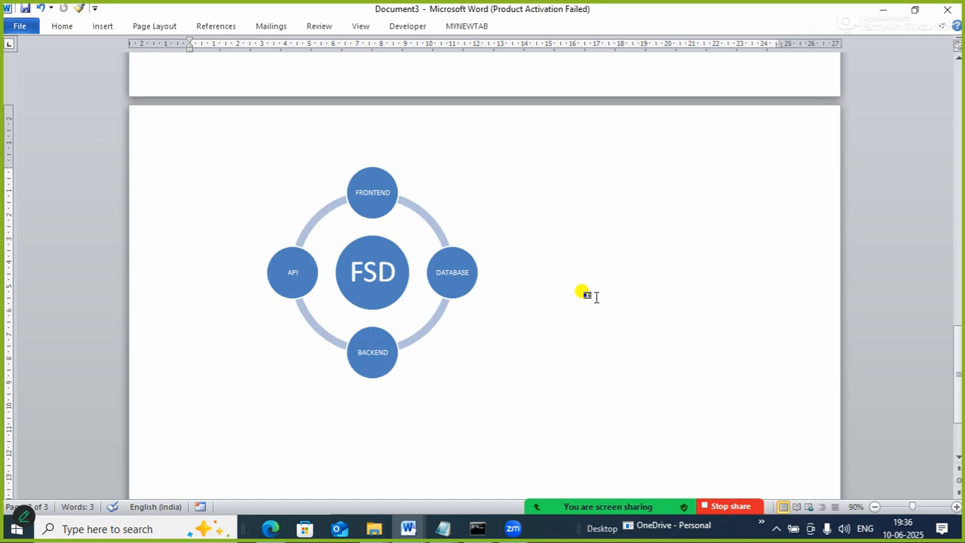
# Start inserting a chart after the radial cycle graphic.
pyautogui.click(106, 28)
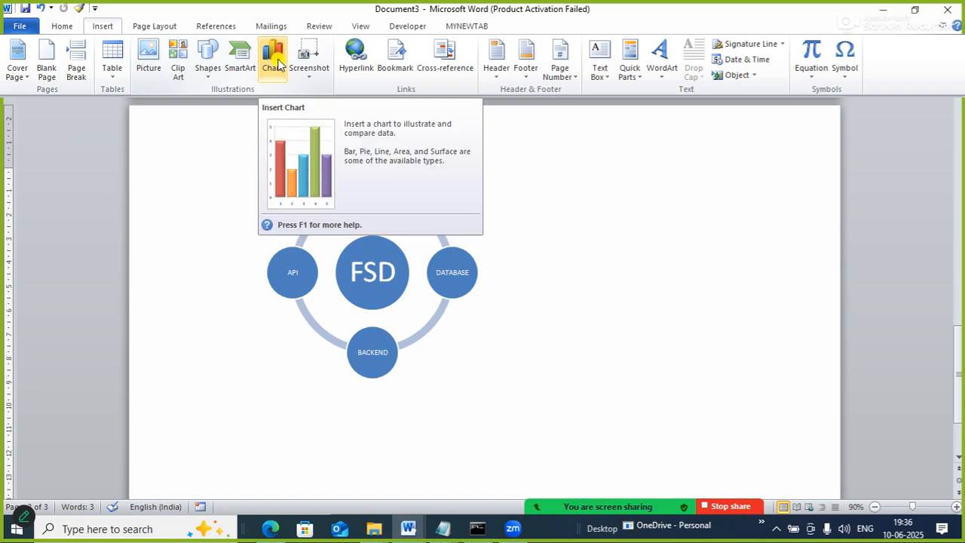
pyautogui.click(279, 62)
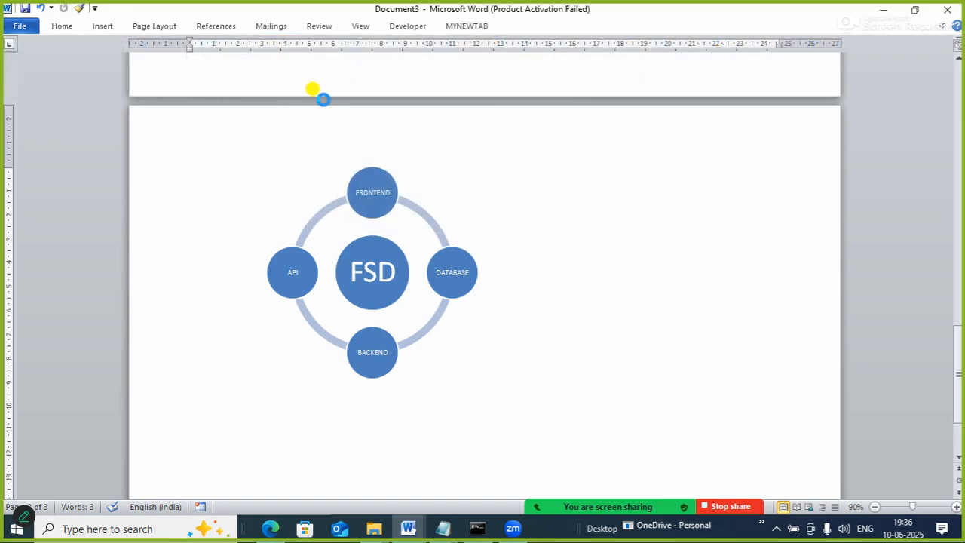
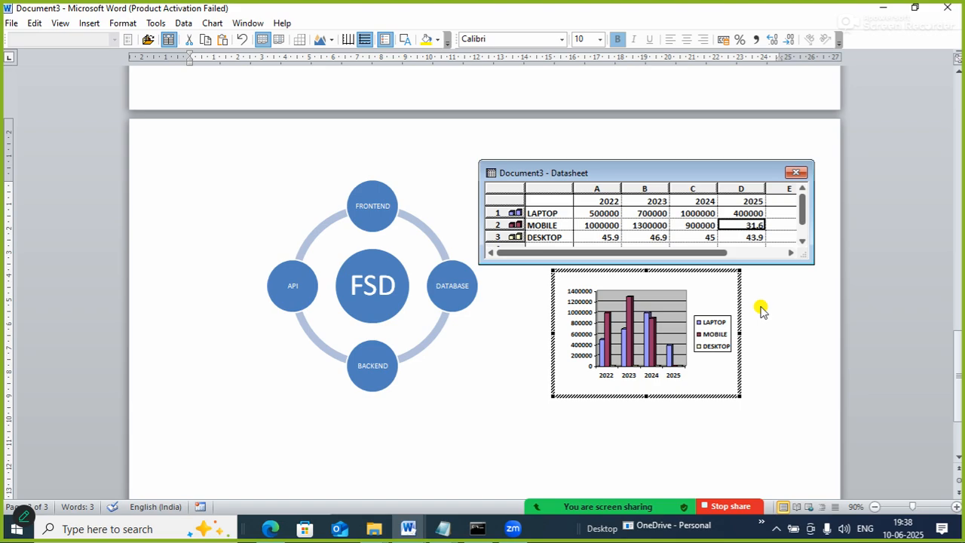
# Set the 2025 value of the MOBILE row in the chart datasheet to 1000000.
pyautogui.write('1')
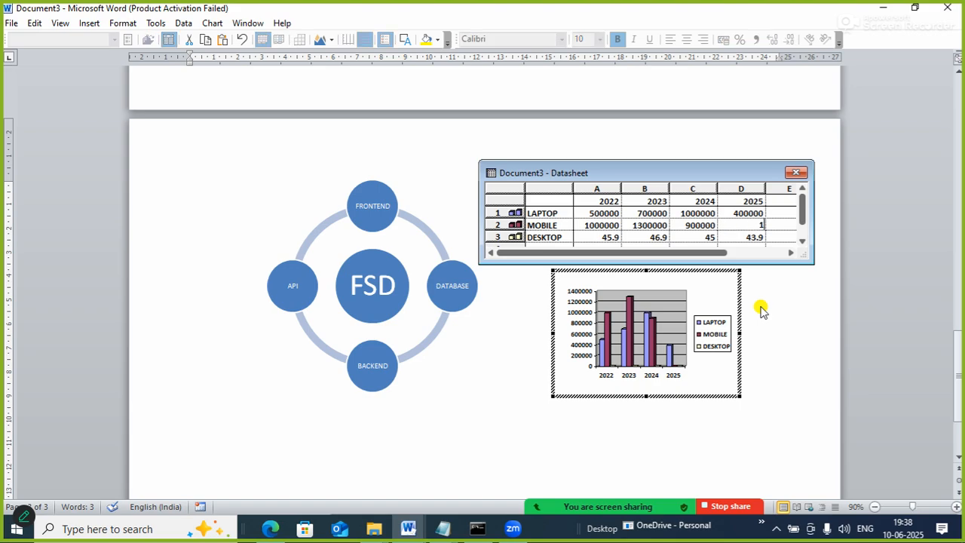
pyautogui.write('00000')
pyautogui.press('Tab')
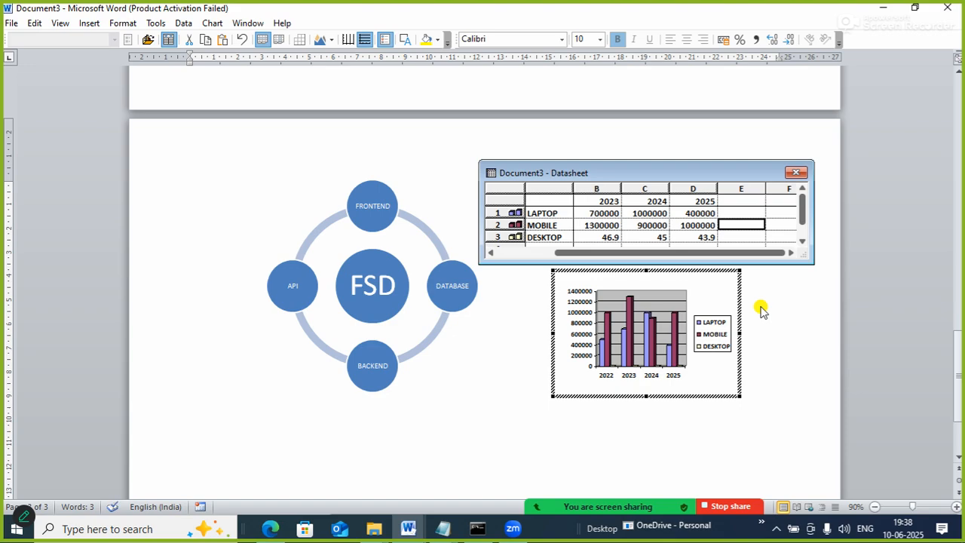
# Enter the DESKTOP row's datasheet values 300000 for 2022 and 600000 for 2023.
pyautogui.press('Down')
pyautogui.press('Left')
pyautogui.press('Left')
pyautogui.press('Left')
pyautogui.press('Left')
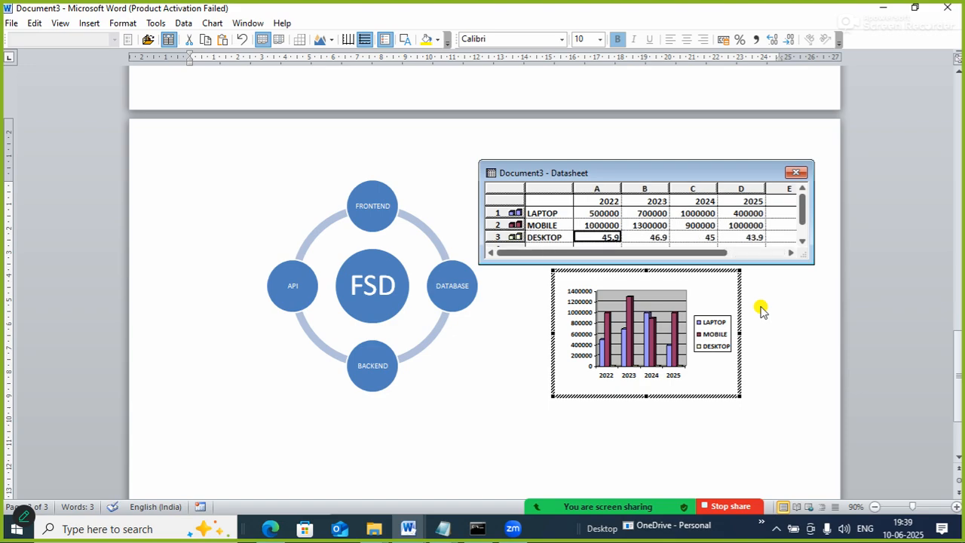
pyautogui.write('300000')
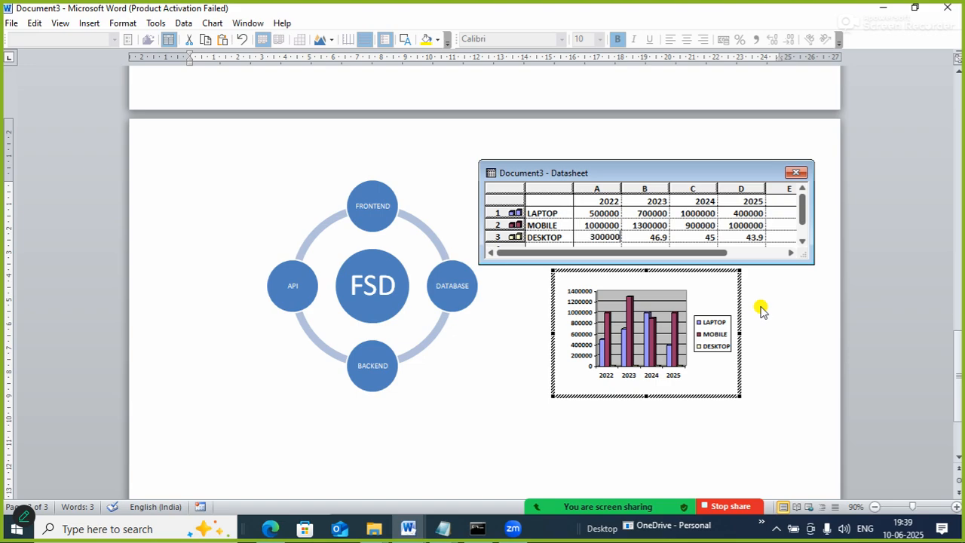
pyautogui.press('Tab')
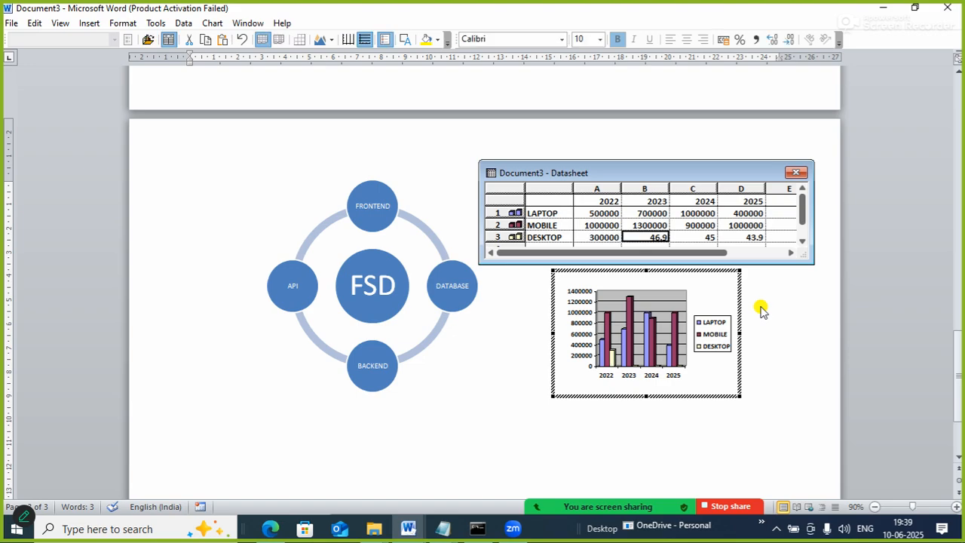
pyautogui.write('60000')
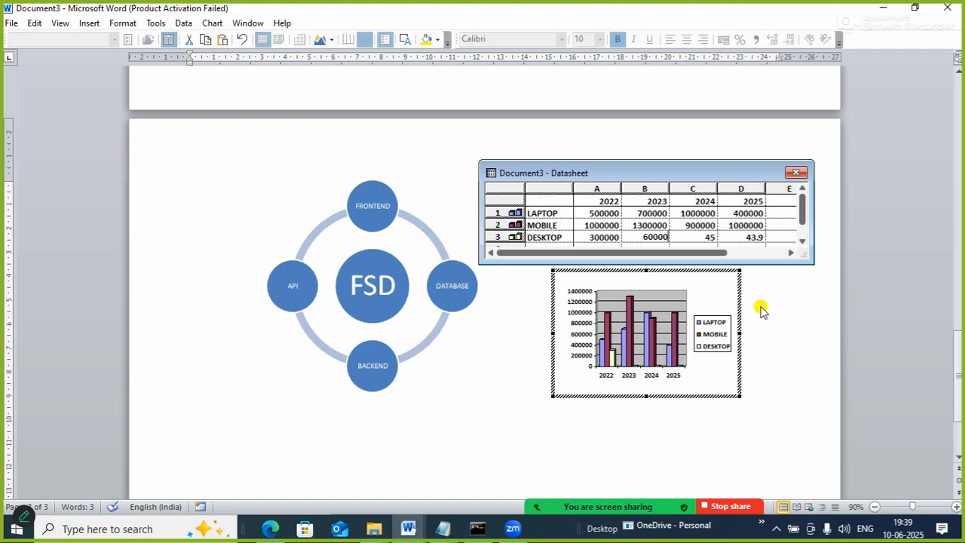
pyautogui.write('0')
pyautogui.press('Tab')
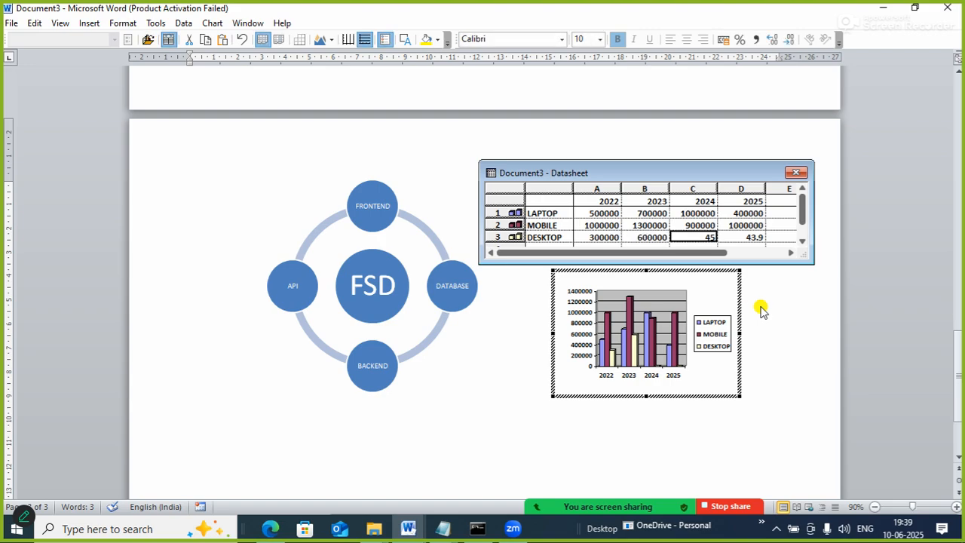
# Complete the DESKTOP row in the datasheet with 900000 for 2024 and 400000 for 2025.
pyautogui.write('9')
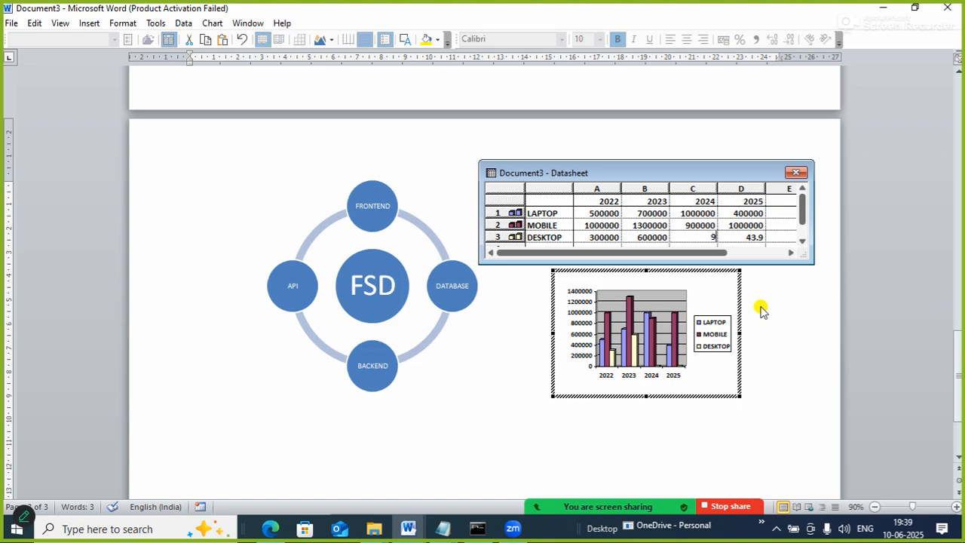
pyautogui.write('00000')
pyautogui.press('Tab')
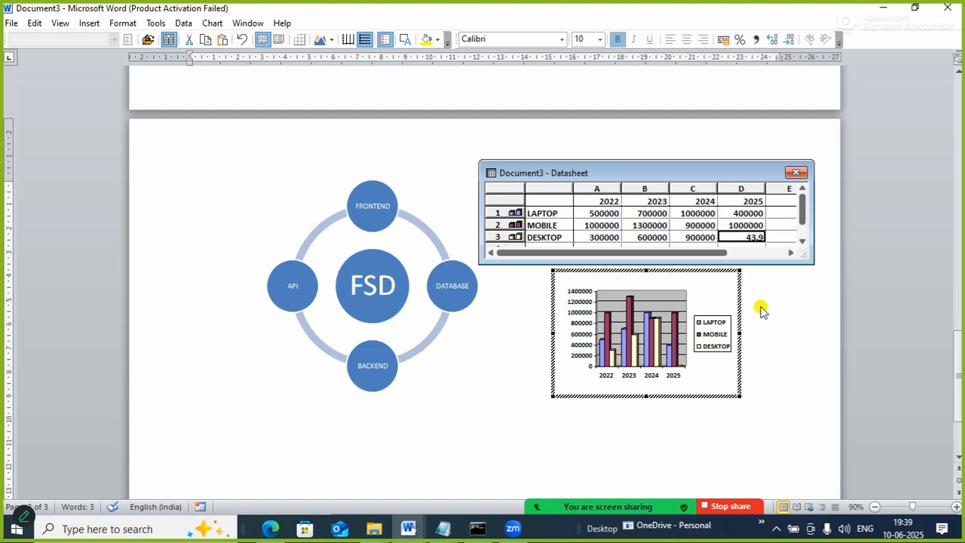
pyautogui.write('3')
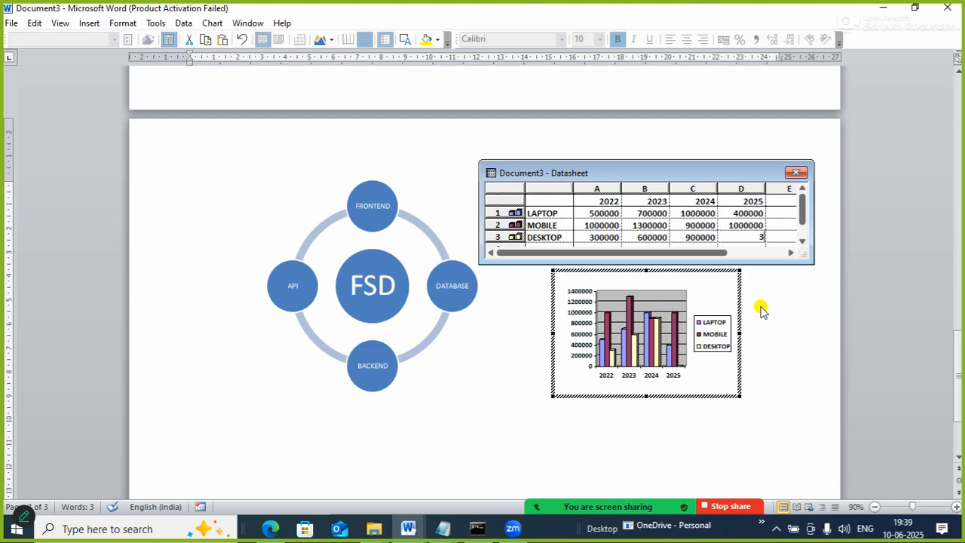
pyautogui.press('BackSpace')
pyautogui.write('4000000')
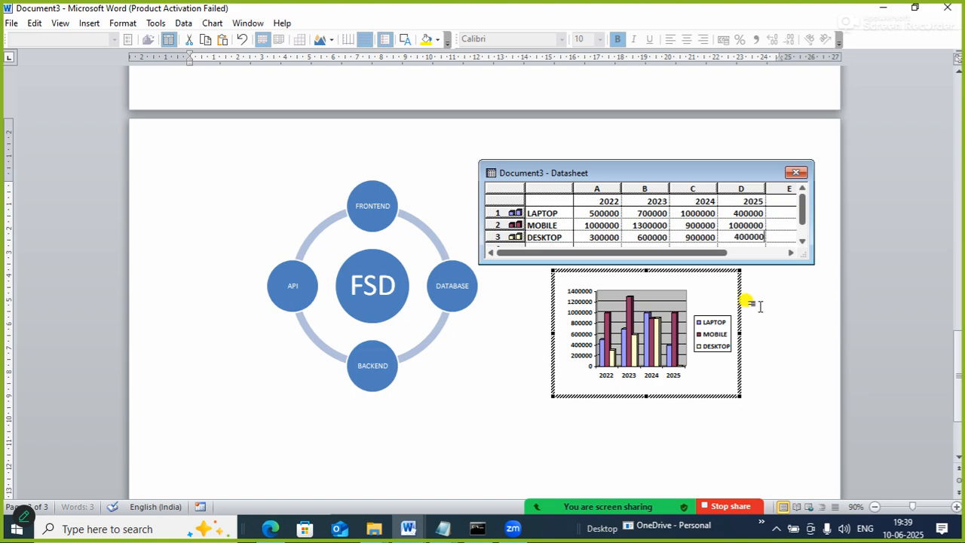
pyautogui.press('Tab')
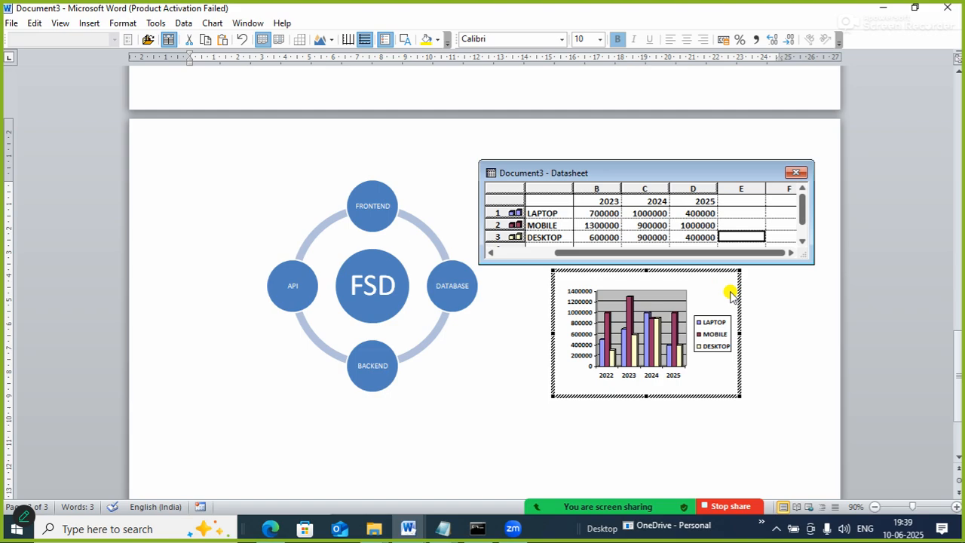
# Change the fill colour of the MOBILE data series in the chart to red.
pyautogui.click(628, 317)
pyautogui.doubleClick(629, 317)
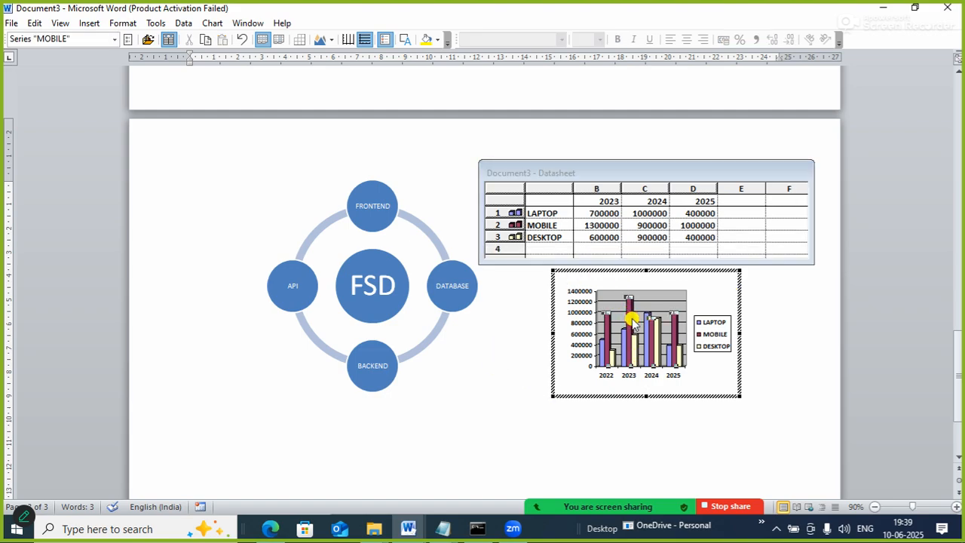
pyautogui.moveTo(515, 116); pyautogui.dragTo(320, 122)
pyautogui.click(297, 231)
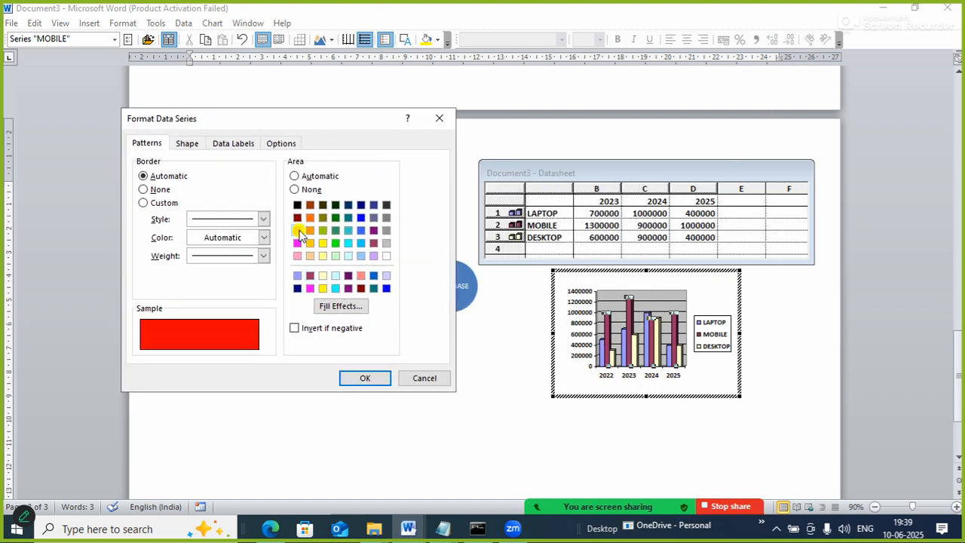
pyautogui.click(364, 381)
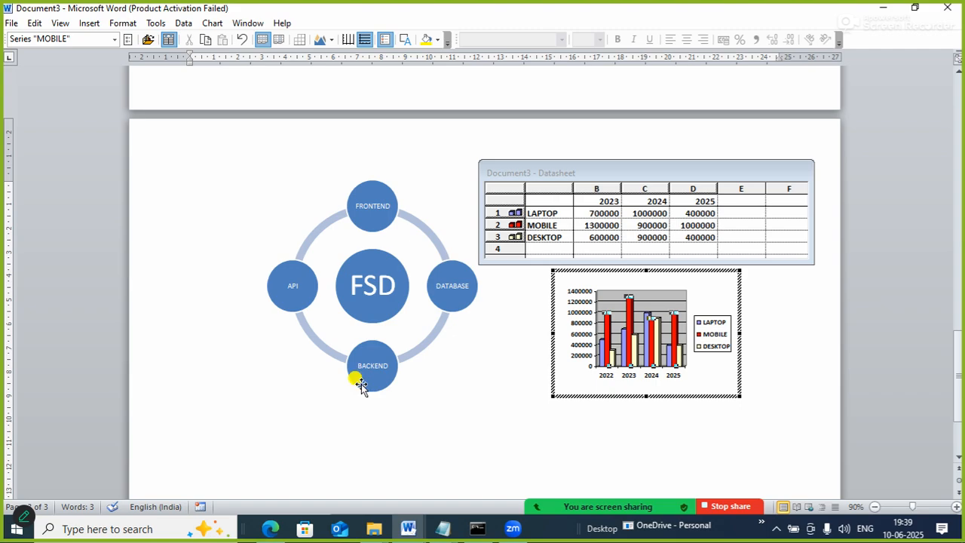
# Add a data label showing the value to the 2022 column of the MOBILE series.
pyautogui.click(608, 331)
pyautogui.doubleClick(609, 331)
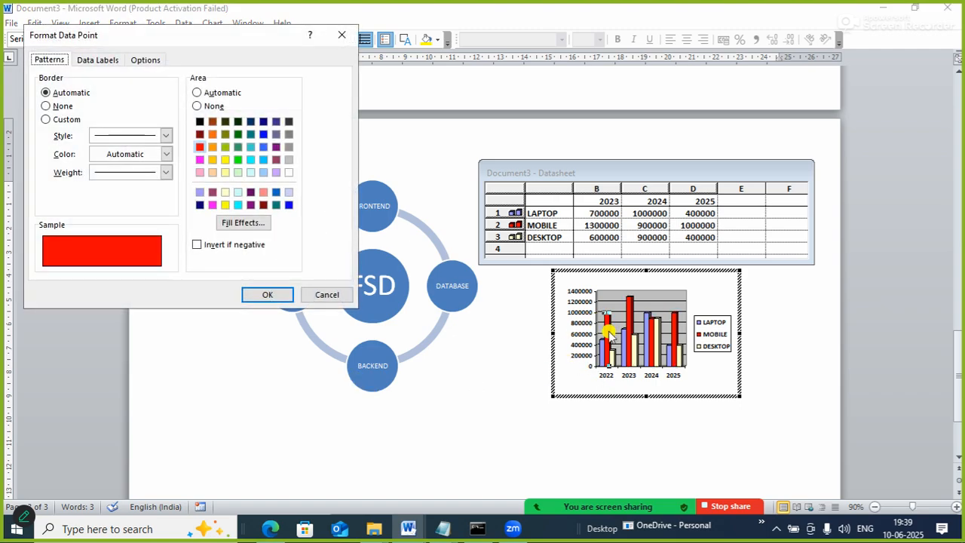
pyautogui.click(93, 61)
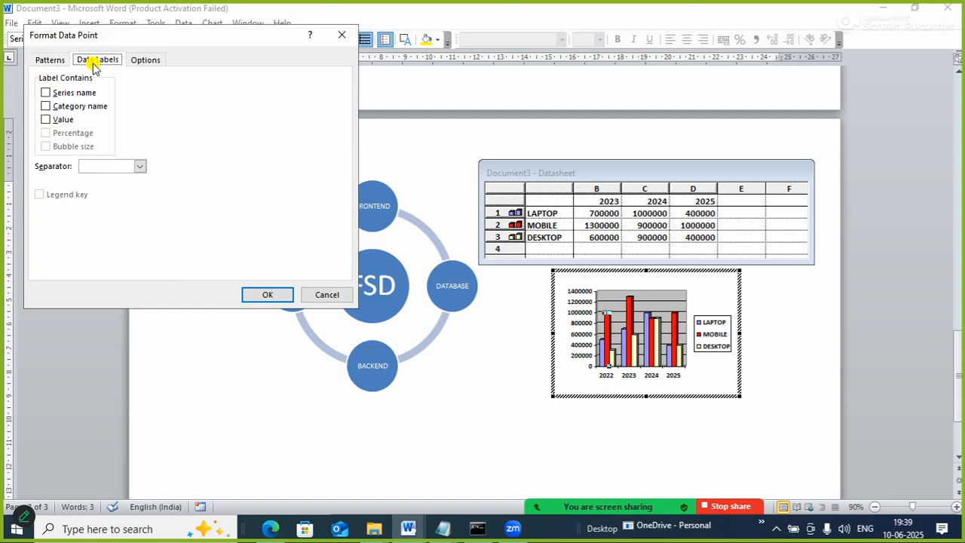
pyautogui.click(52, 120)
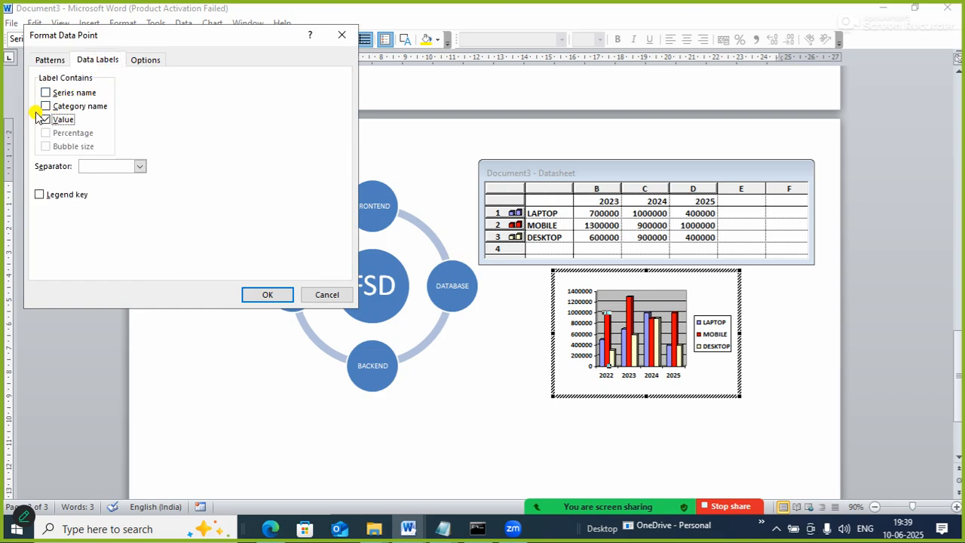
pyautogui.click(267, 293)
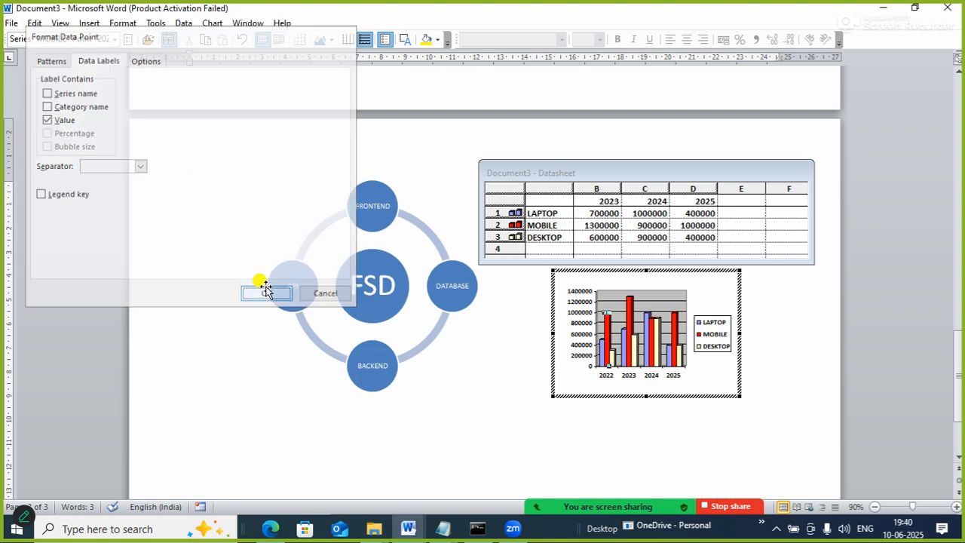
# Turn off the value data label on the 2022 column of the MOBILE series.
pyautogui.rightClick(607, 341)
pyautogui.doubleClick(609, 328)
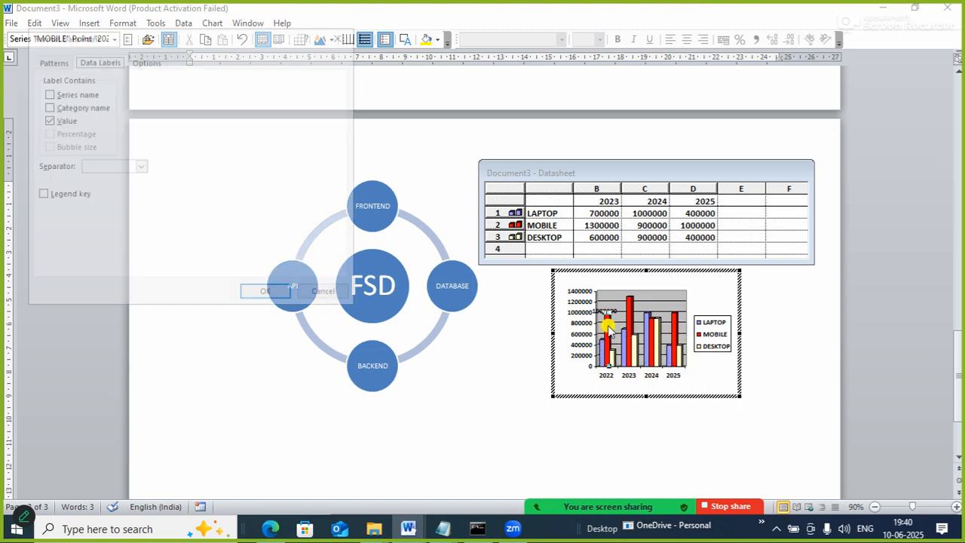
pyautogui.click(59, 120)
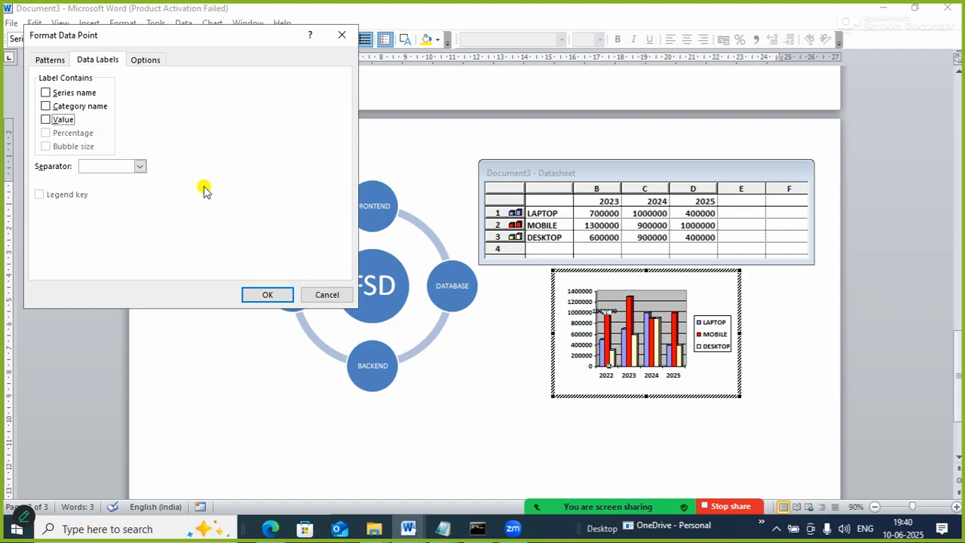
# Set the chart columns' gap width to 320 and gap depth to 160 and apply the formatting.
pyautogui.click(147, 60)
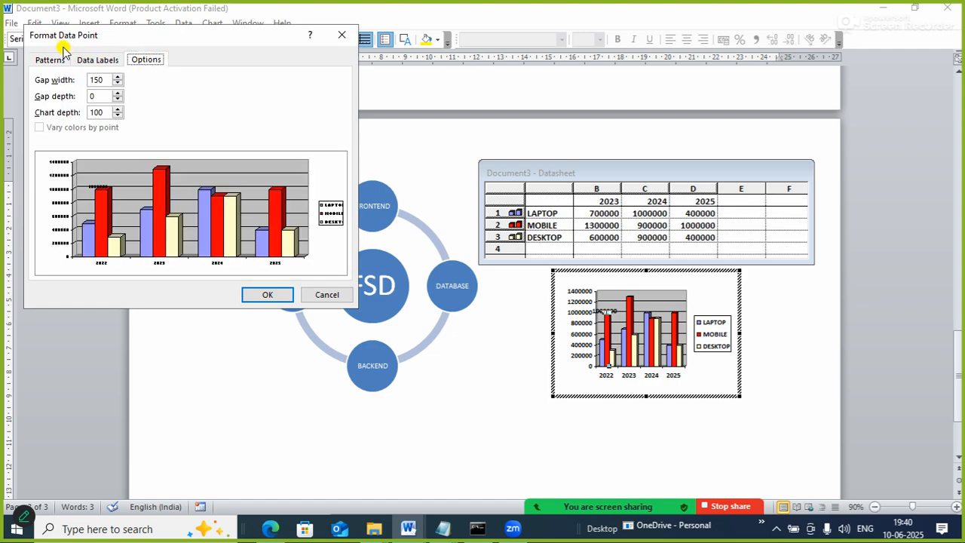
pyautogui.click(117, 76)
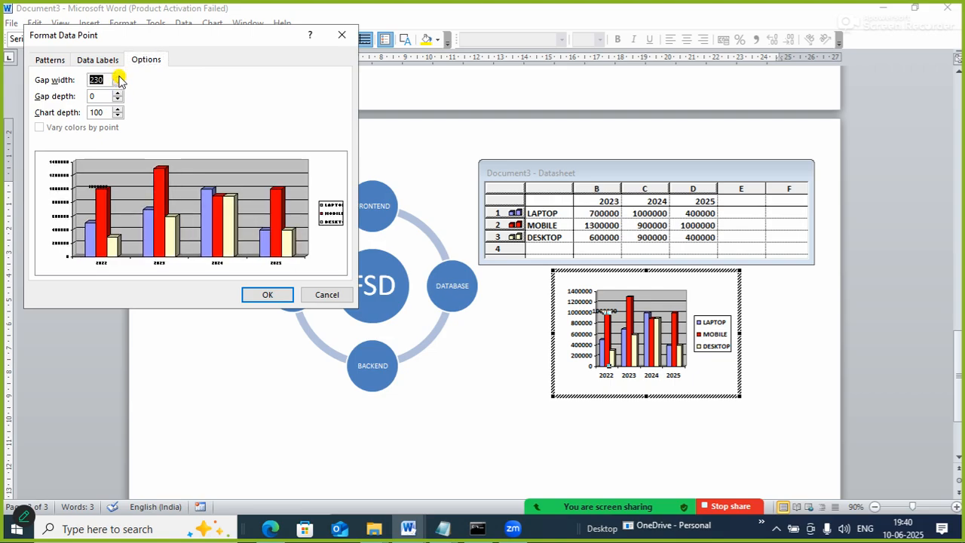
pyautogui.moveTo(118, 77); pyautogui.dragTo(118, 77)
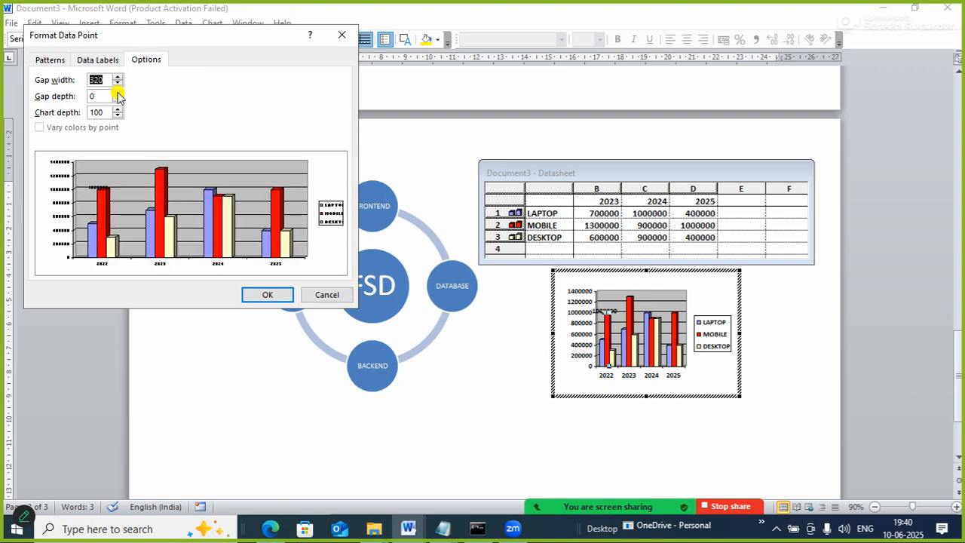
pyautogui.click(118, 93)
pyautogui.click(118, 92)
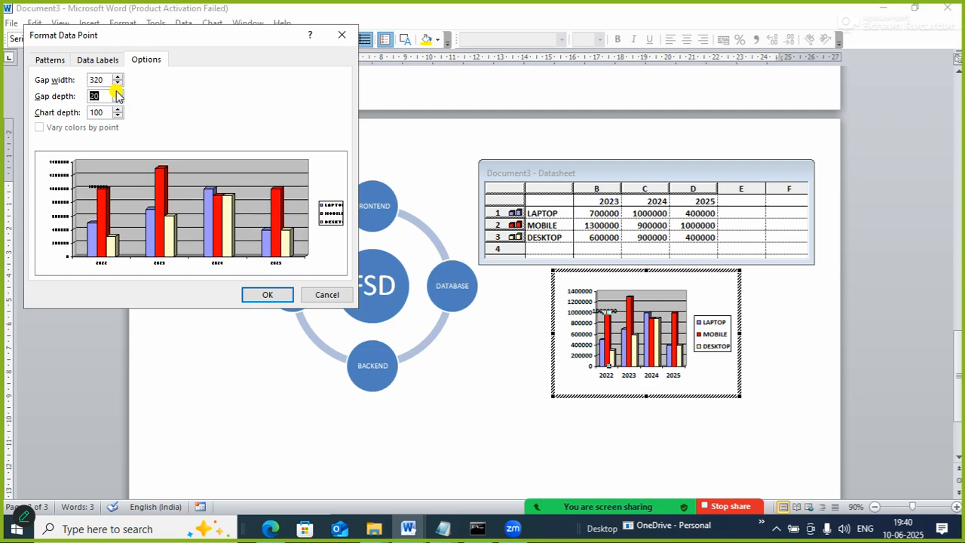
pyautogui.moveTo(117, 93); pyautogui.dragTo(118, 92)
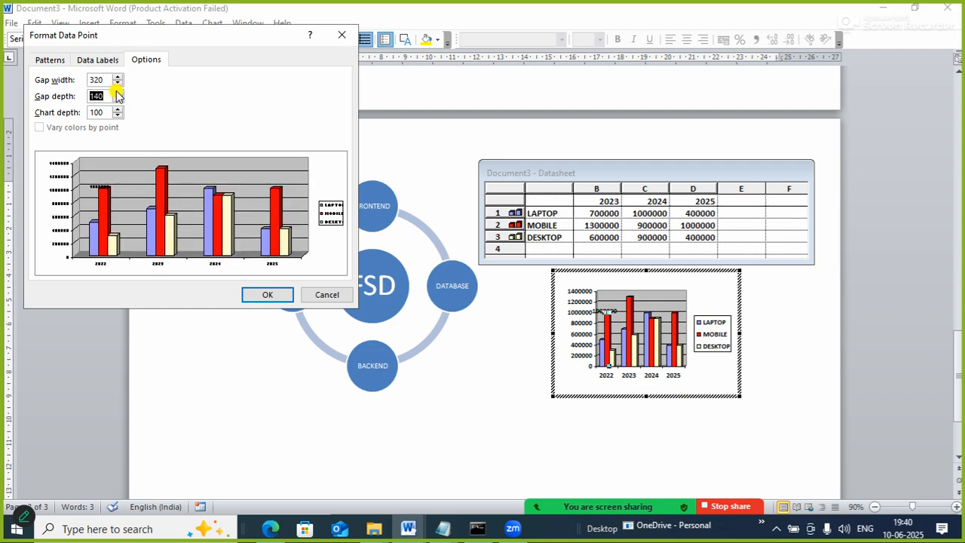
pyautogui.click(118, 92)
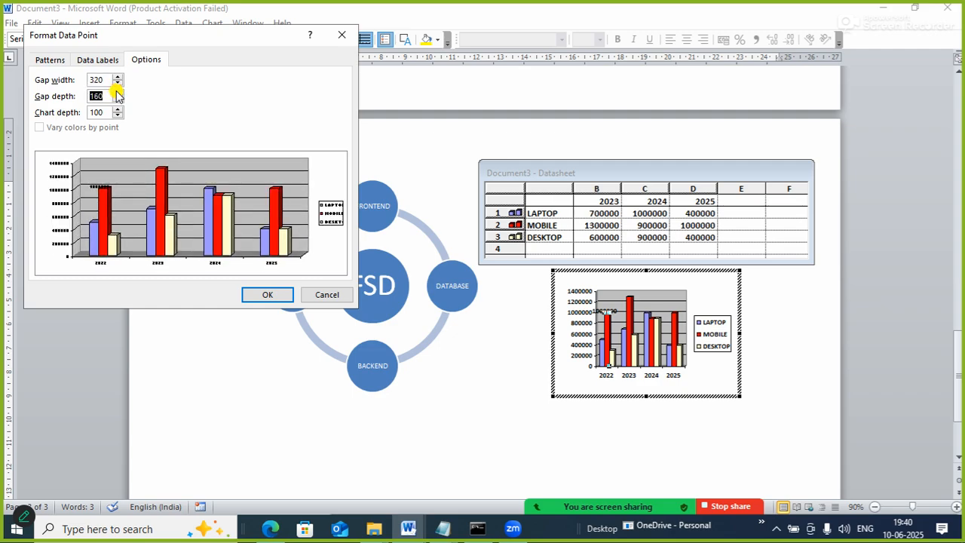
pyautogui.click(65, 62)
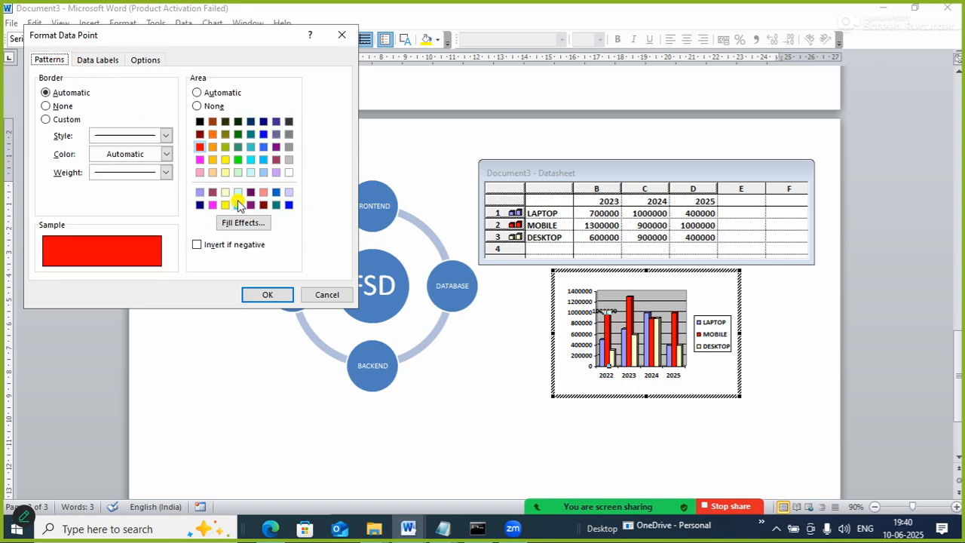
pyautogui.click(266, 297)
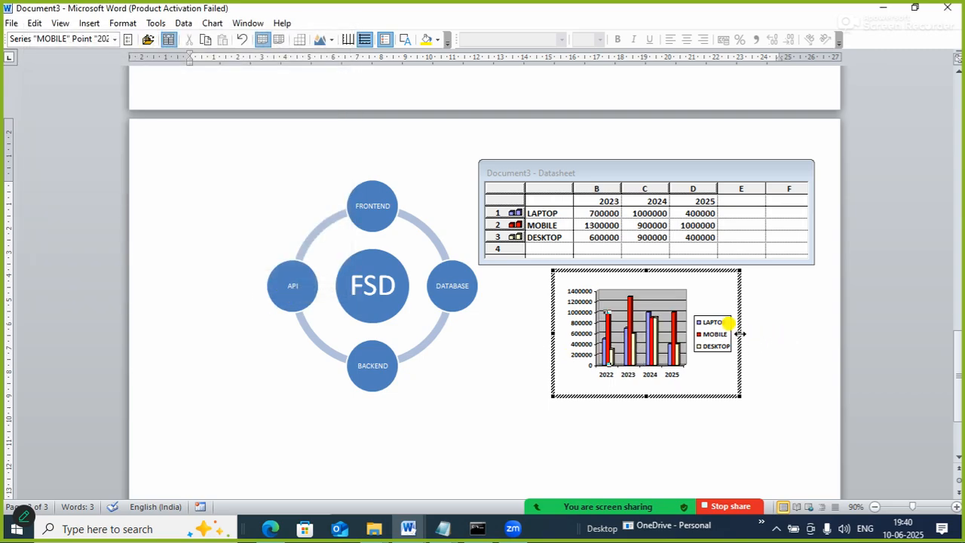
# Widen the chart below the radial cycle graphic and leave chart editing.
pyautogui.moveTo(745, 332); pyautogui.dragTo(797, 343)
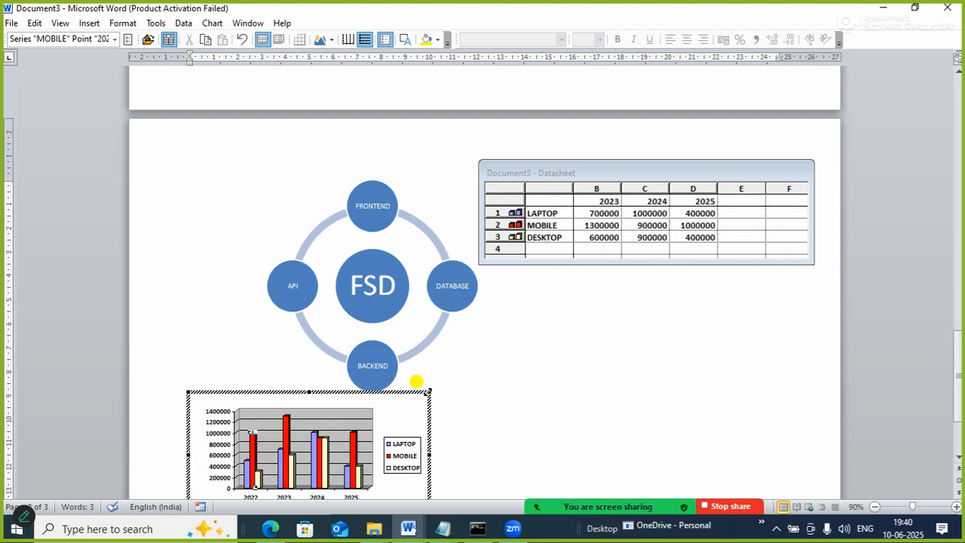
pyautogui.moveTo(959, 367); pyautogui.dragTo(961, 430)
pyautogui.moveTo(398, 255); pyautogui.dragTo(566, 298)
pyautogui.click(474, 330)
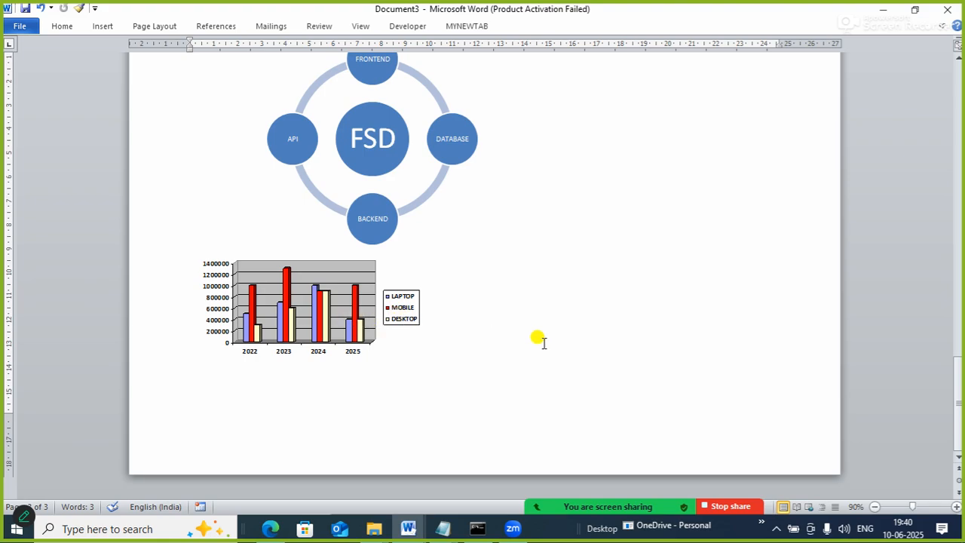
# Look at the open windows available for inserting as a screenshot.
pyautogui.click(105, 26)
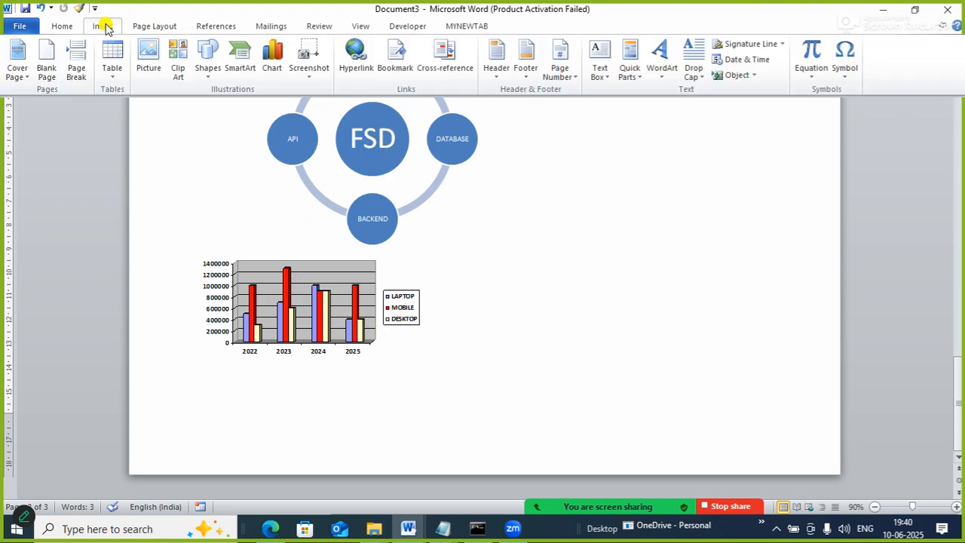
pyautogui.click(314, 82)
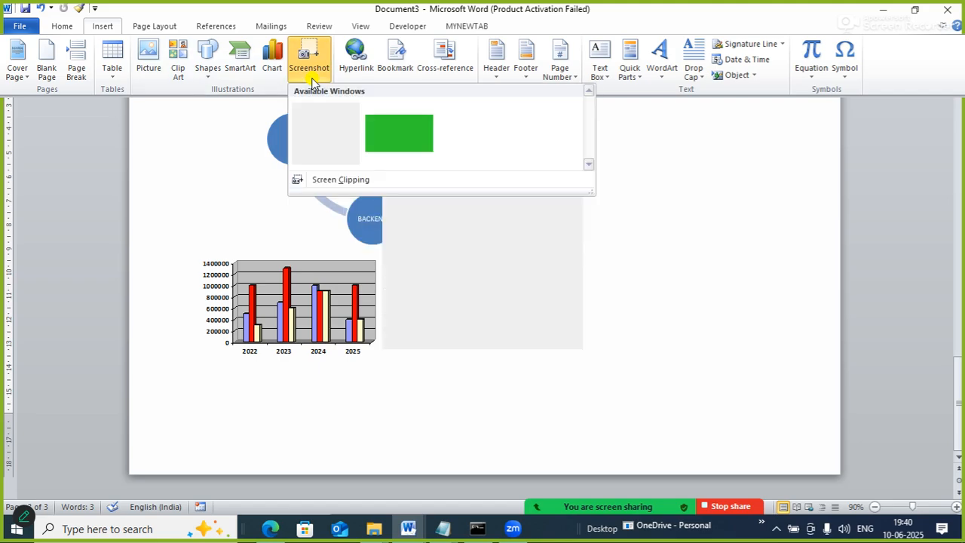
pyautogui.click(667, 245)
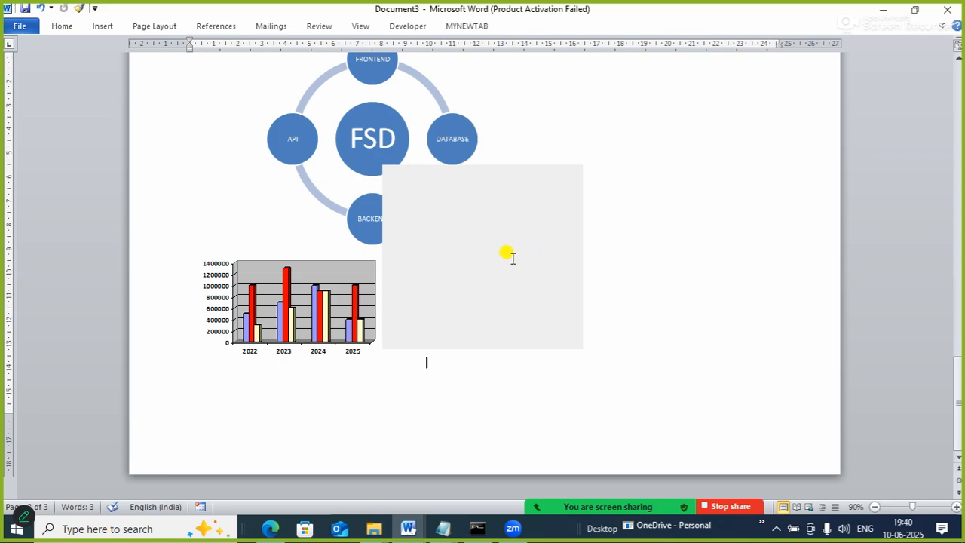
pyautogui.click(500, 167)
pyautogui.click(599, 277)
pyautogui.click(490, 247)
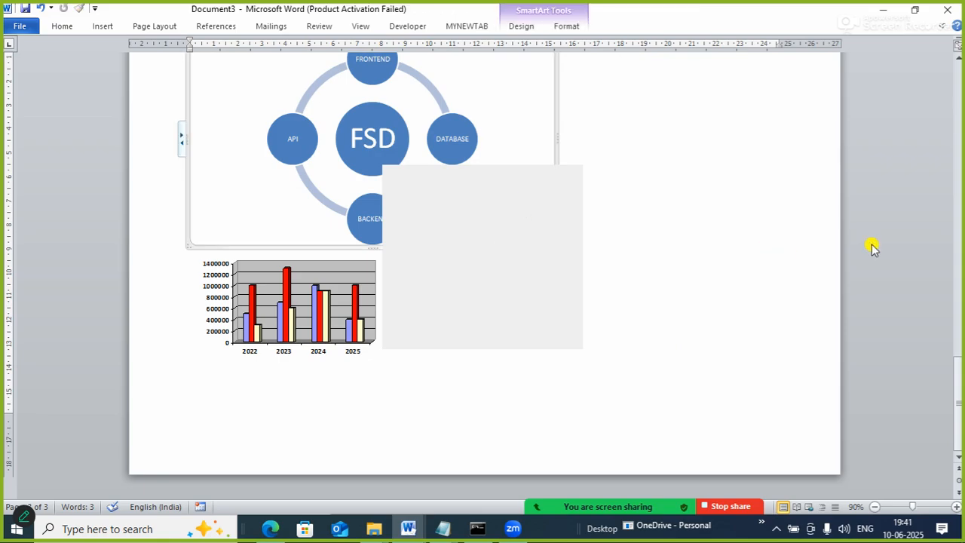
# Deselect the radial cycle graphic and place the text cursor on a new blank page after the column chart.
pyautogui.click(957, 403)
pyautogui.moveTo(958, 403); pyautogui.dragTo(932, 235)
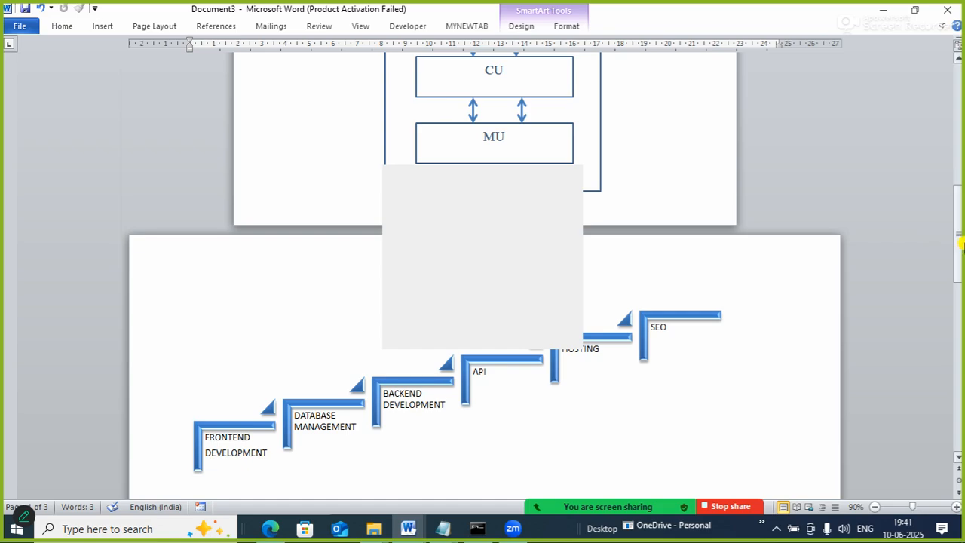
pyautogui.moveTo(955, 235); pyautogui.dragTo(960, 457)
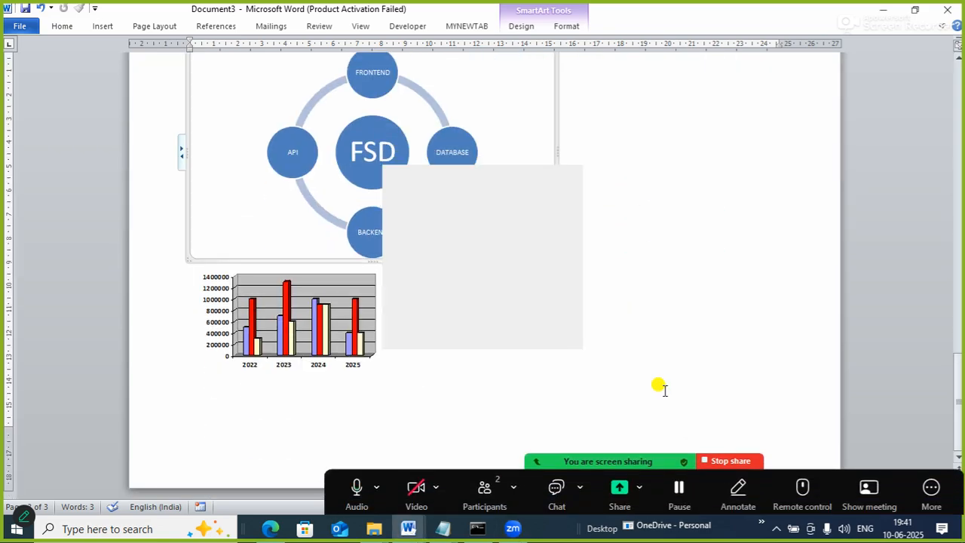
pyautogui.click(642, 365)
pyautogui.scroll(-3, 642, 365)
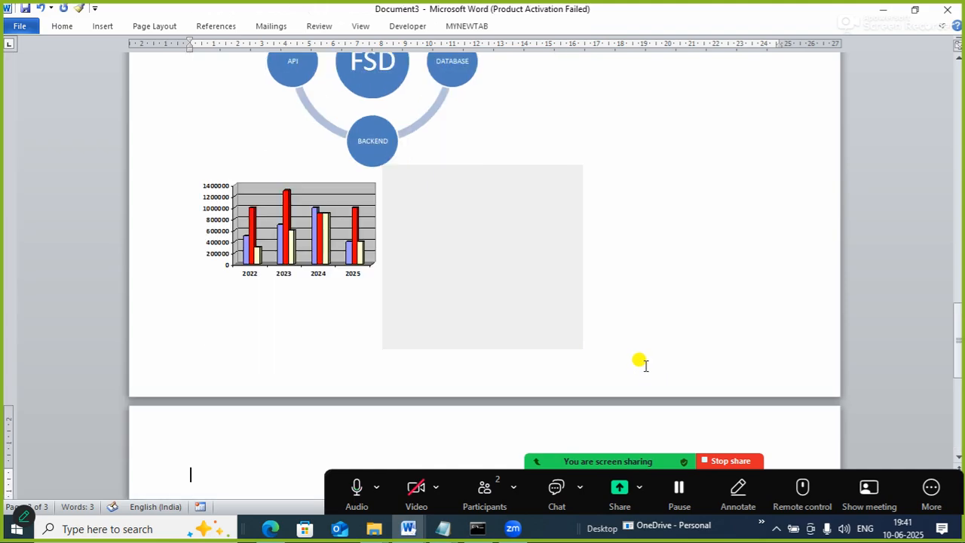
pyautogui.moveTo(956, 311); pyautogui.dragTo(954, 359)
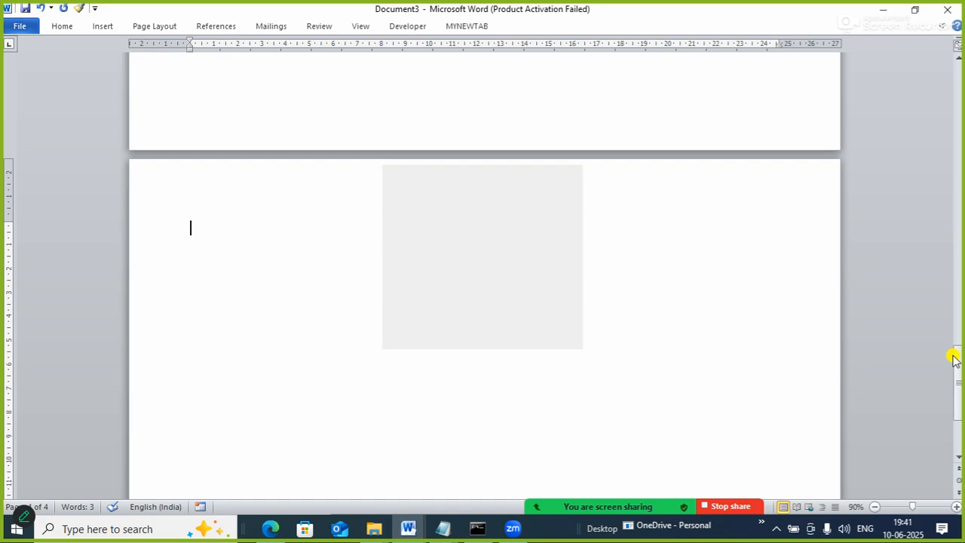
# Write a note on the blank page beginning "As soon as you will press windows".
pyautogui.write('AS SOON')
pyautogui.press('BackSpace')
pyautogui.press('BackSpace')
pyautogui.press('BackSpace')
pyautogui.press('BackSpace')
pyautogui.press('BackSpace')
pyautogui.press('BackSpace')
pyautogui.write('S SSO')
pyautogui.press('BackSpace')
pyautogui.press('BackSpace')
pyautogui.press('BackSpace')
pyautogui.press('BackSpace')
pyautogui.press('BackSpace')
pyautogui.write('S')
pyautogui.press('BackSpace')
pyautogui.write('ss')
pyautogui.press('BackSpace')
pyautogui.write('soon as')
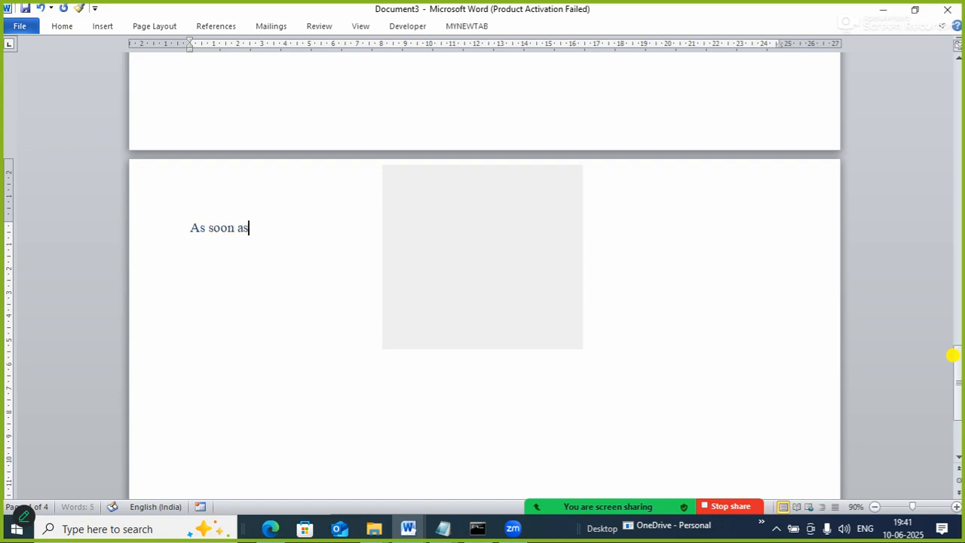
pyautogui.write(' you r')
pyautogui.press('BackSpace')
pyautogui.write('will ')
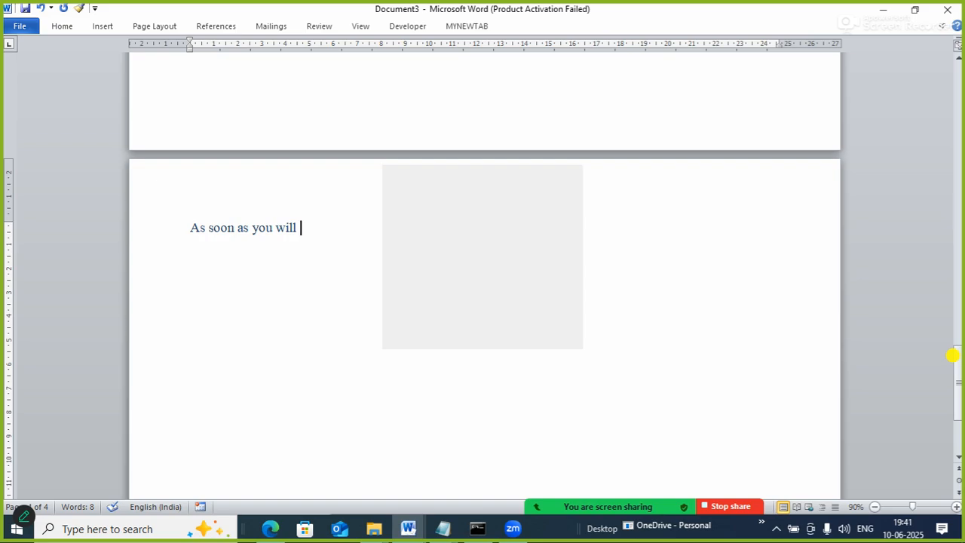
pyautogui.write('press windows')
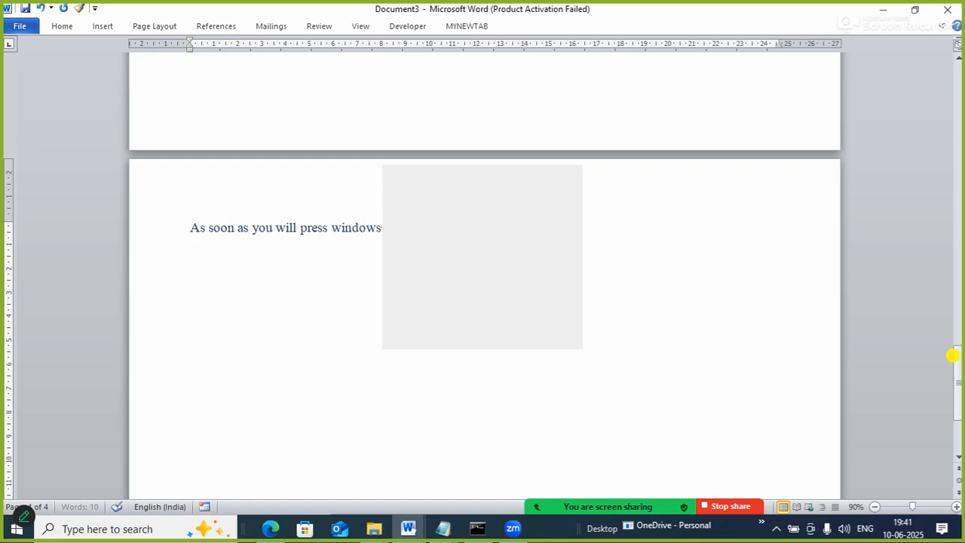
pyautogui.write('run')
pyautogui.press('BackSpace')
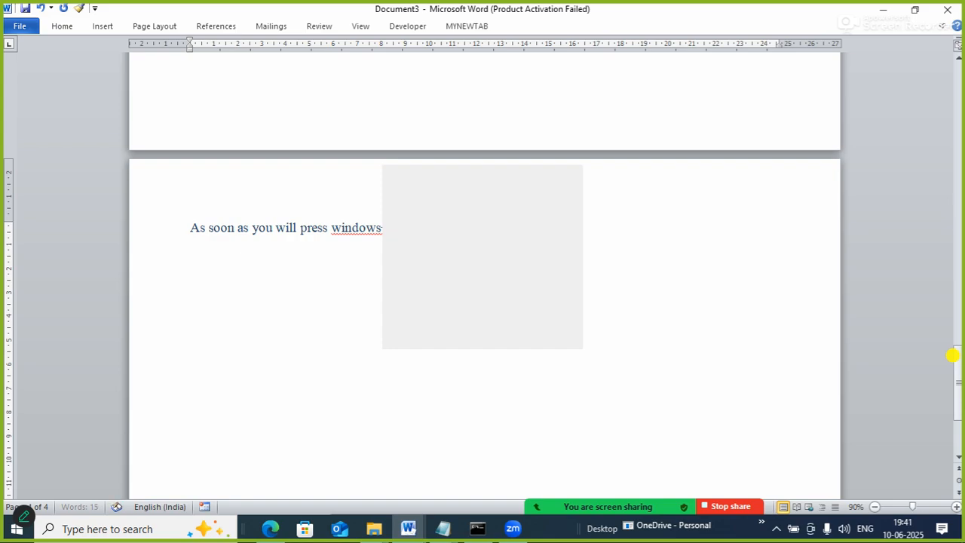
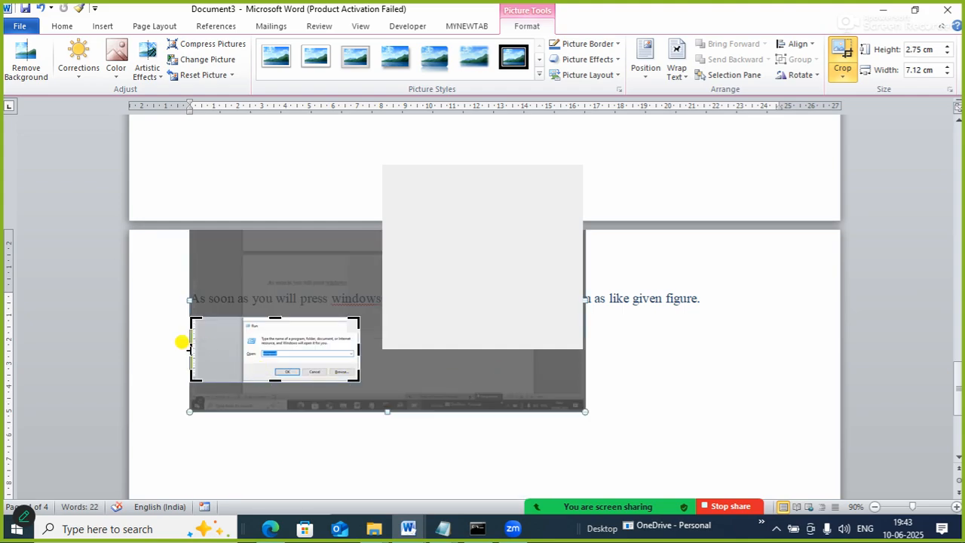
# Crop the screenshot's left side to the Run dialog and enlarge the picture to 5.35 cm high and 9.66 cm wide.
pyautogui.moveTo(194, 349); pyautogui.dragTo(242, 351)
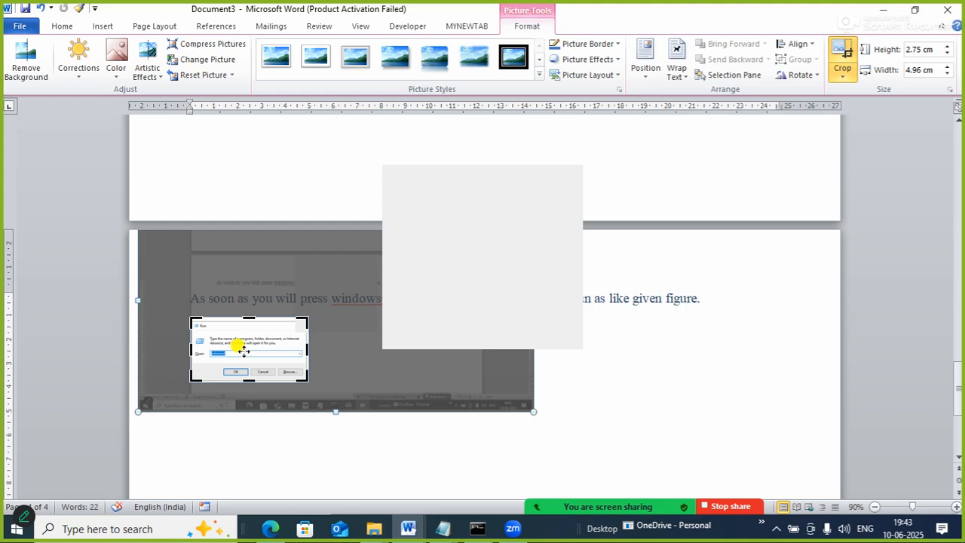
pyautogui.click(843, 51)
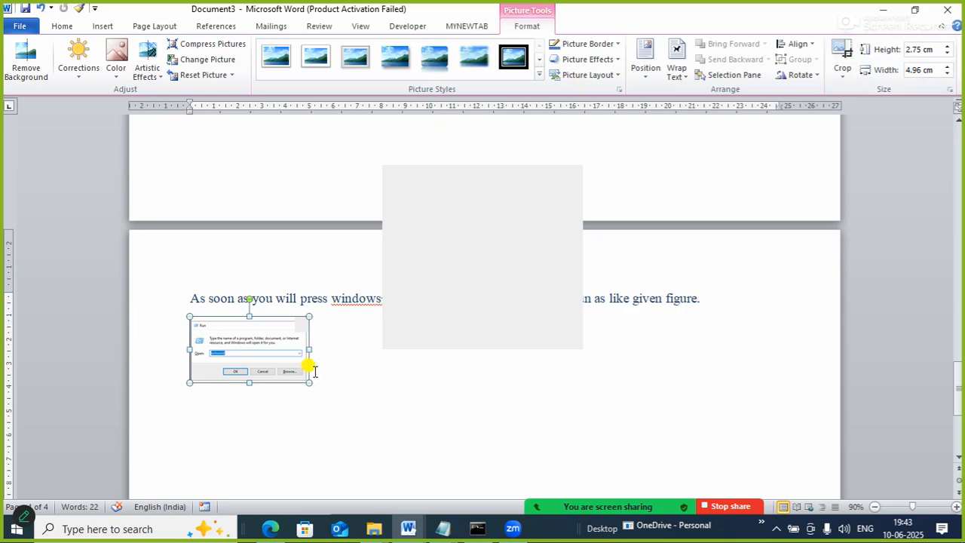
pyautogui.moveTo(304, 381); pyautogui.dragTo(422, 437)
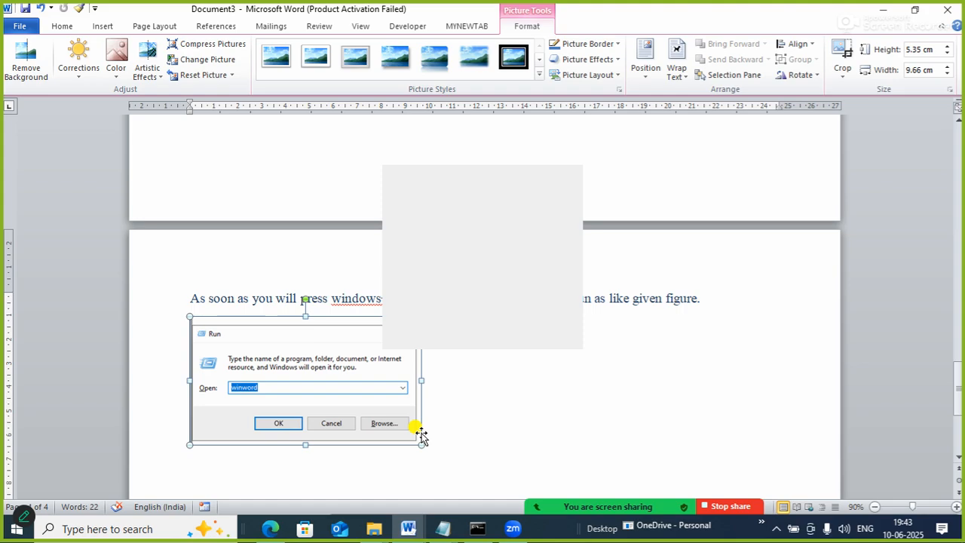
# Delete the cropped Run dialog screenshot below the note.
pyautogui.press('Delete')
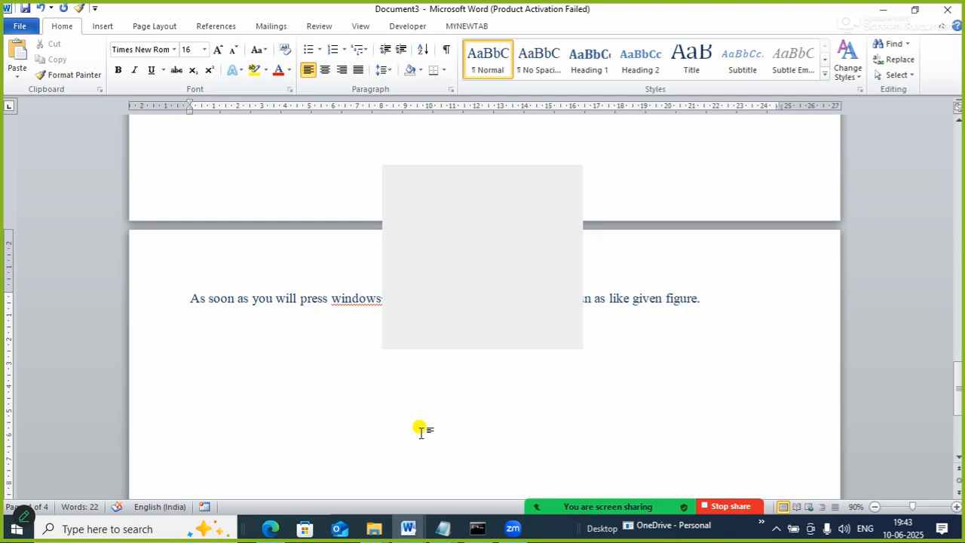
# Launch Notepad with the Run command "notepad" and move its window higher over the document.
pyautogui.press('super+r')
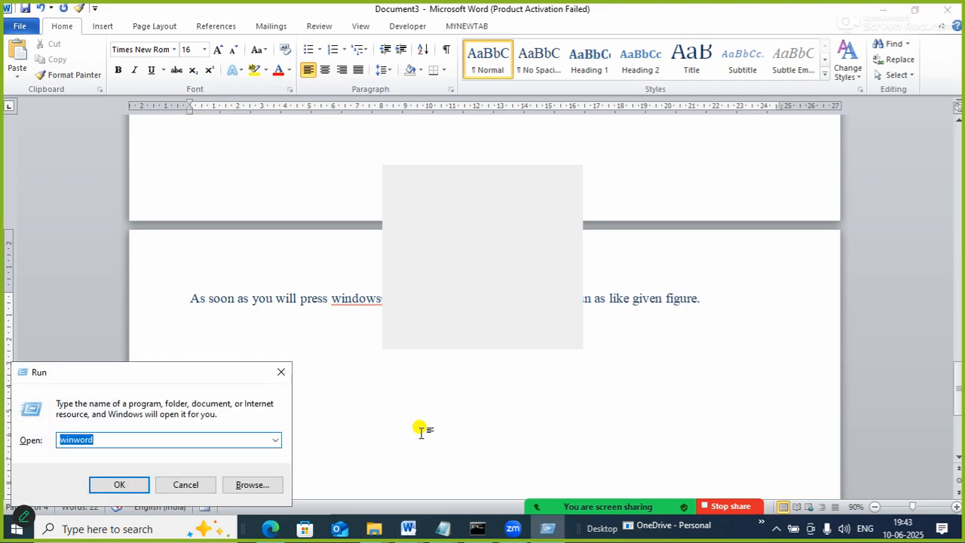
pyautogui.moveTo(229, 377); pyautogui.dragTo(258, 307)
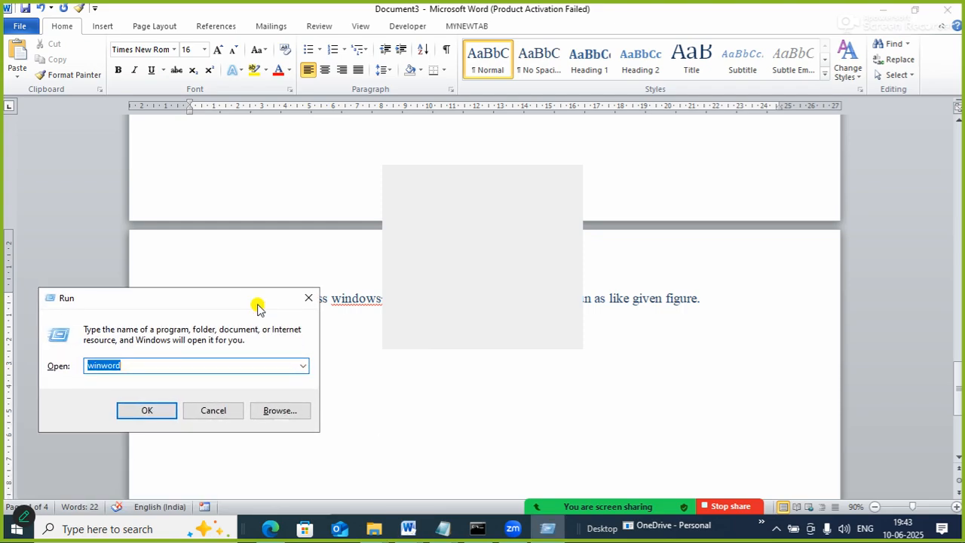
pyautogui.write('notepa')
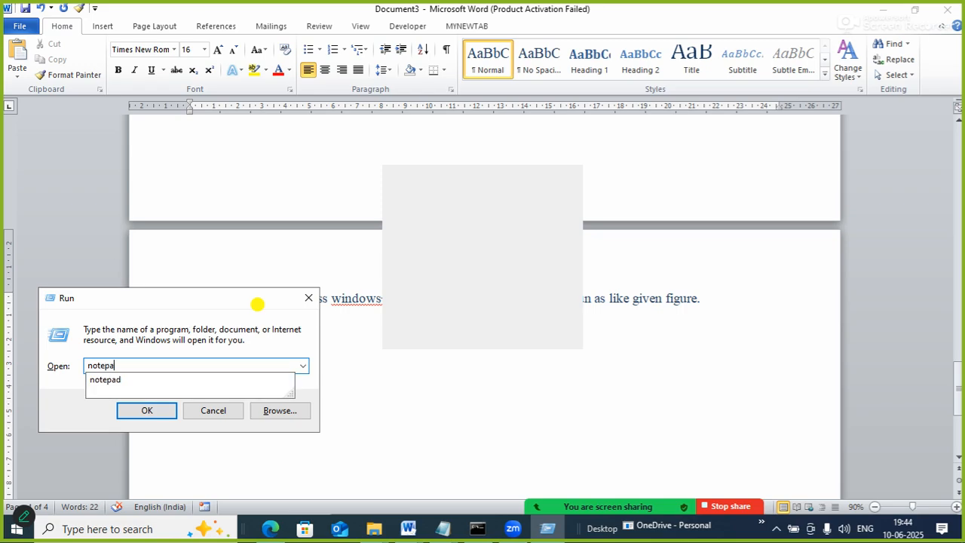
pyautogui.write('d')
pyautogui.press('Return')
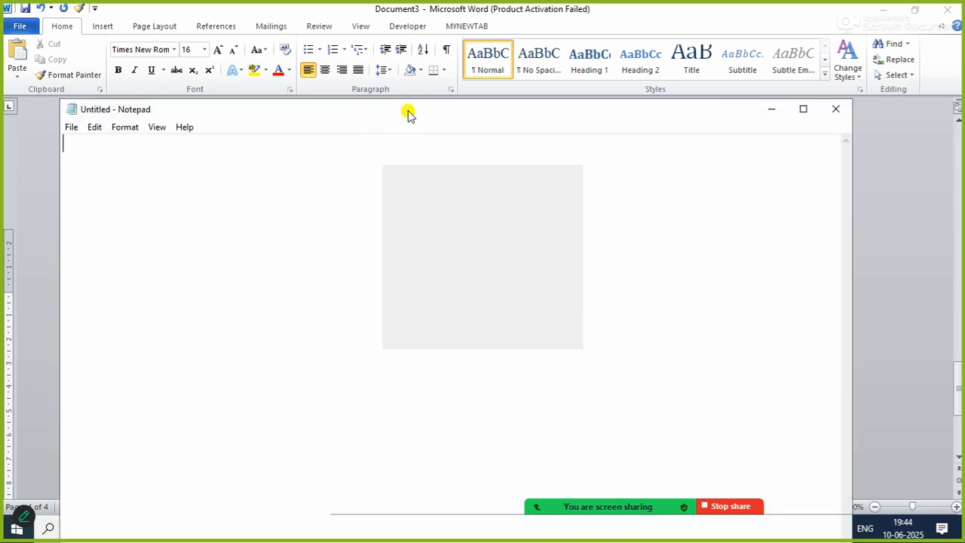
pyautogui.moveTo(396, 109); pyautogui.dragTo(436, 60)
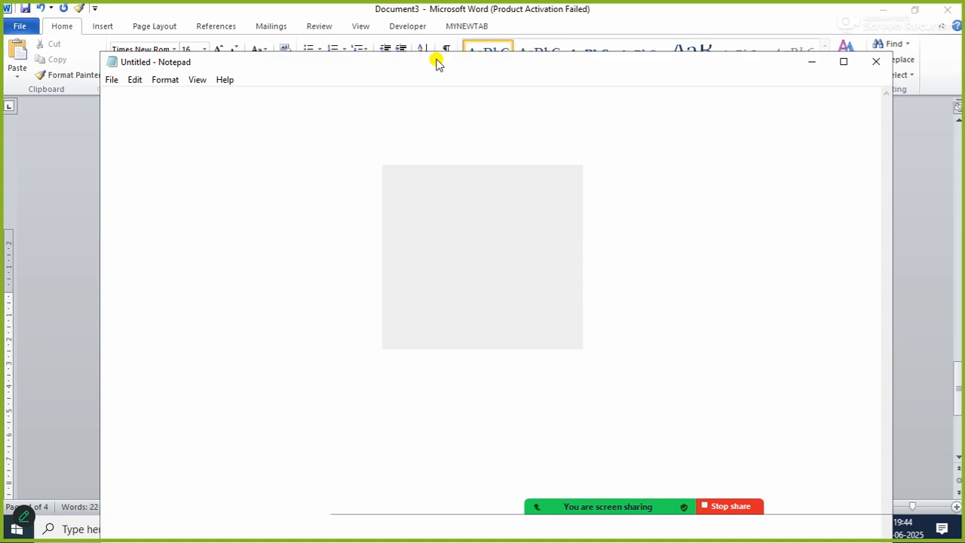
# Open Control Panel with the Run command "control" and shift its window slightly over Notepad.
pyautogui.press('super+r')
pyautogui.write('control')
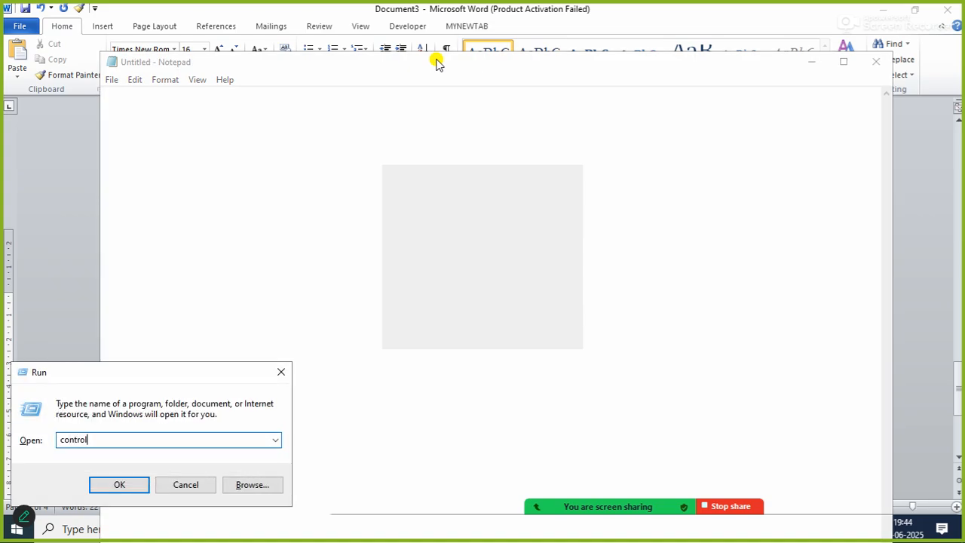
pyautogui.press('Return')
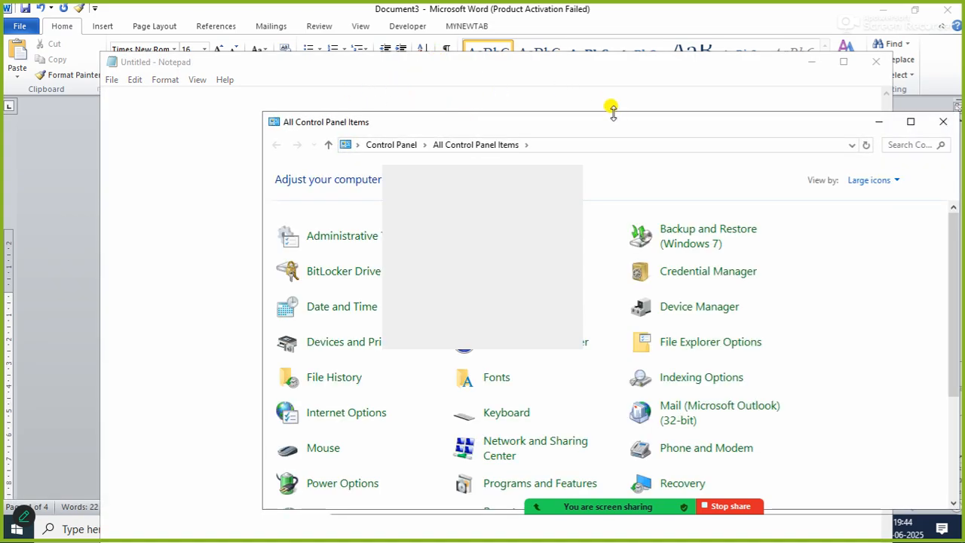
pyautogui.moveTo(603, 123); pyautogui.dragTo(561, 108)
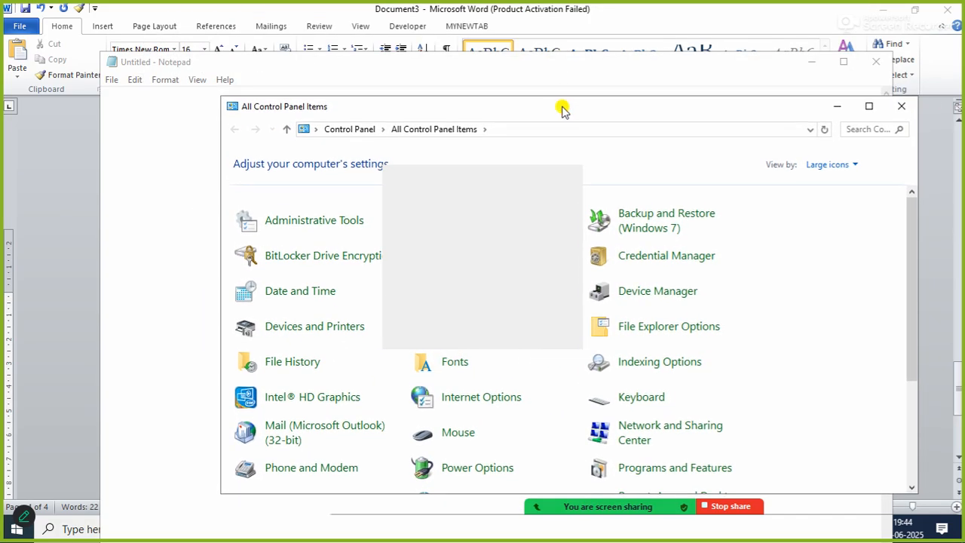
# Show This PC in File Explorer and leave an open Run dialog in front of it.
pyautogui.press('super+e')
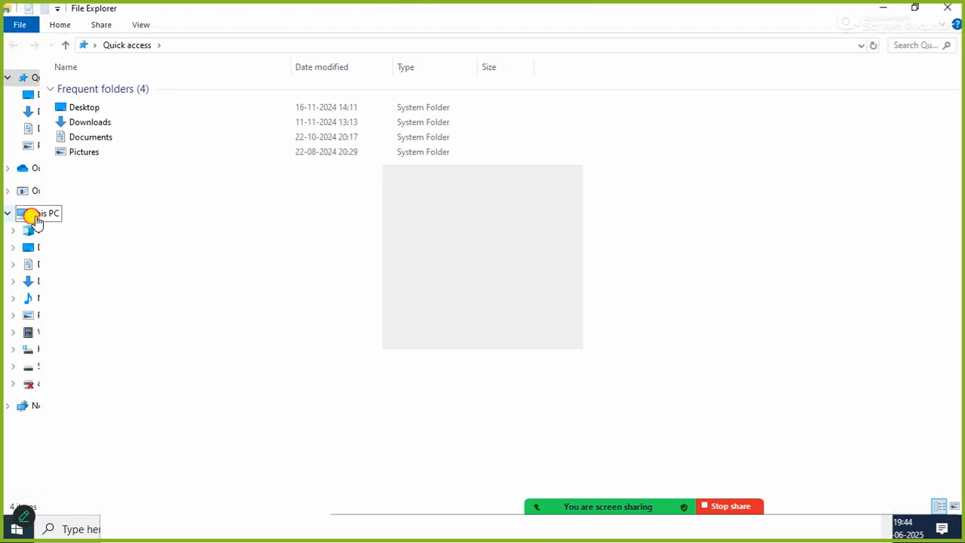
pyautogui.click(36, 218)
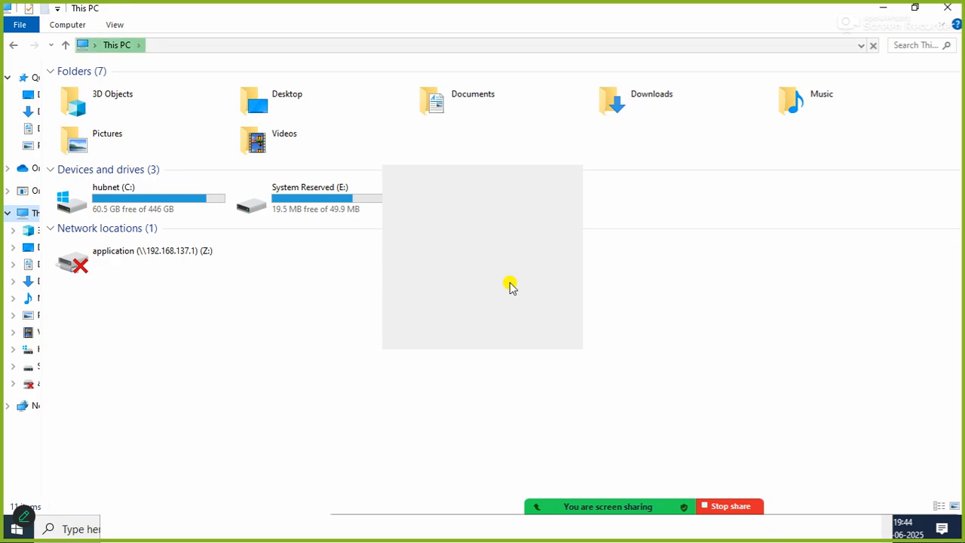
pyautogui.press('super+r')
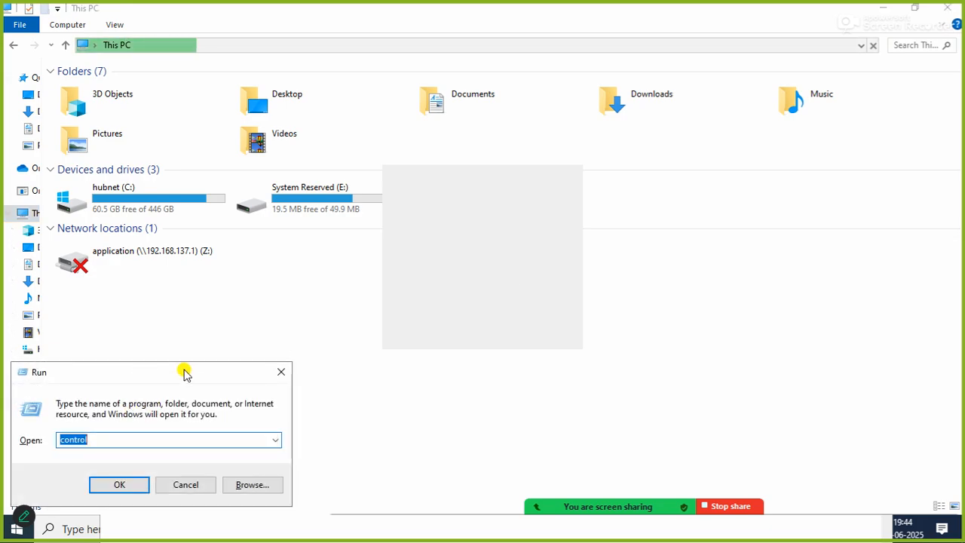
pyautogui.moveTo(187, 372); pyautogui.dragTo(248, 303)
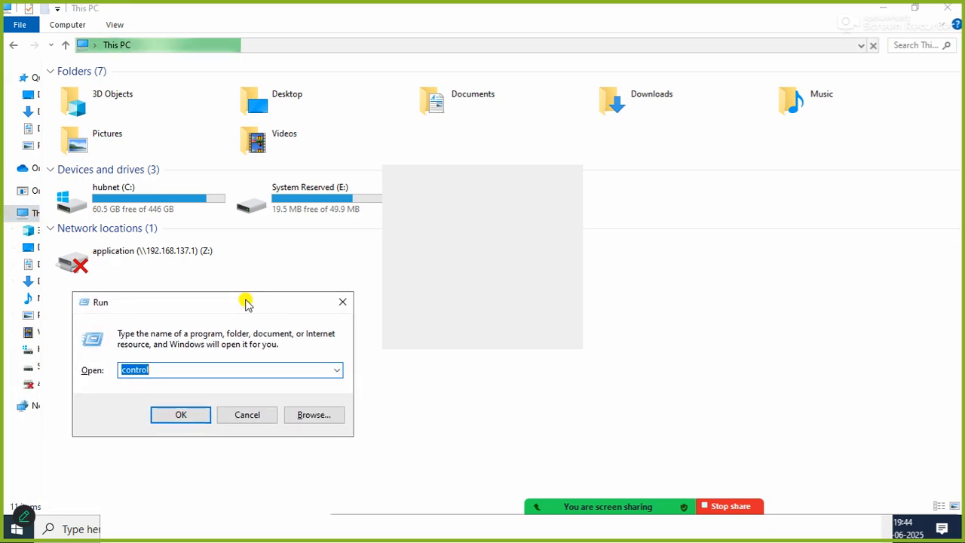
# Switch back to Word and insert a screenshot of the Run dialog below the note.
pyautogui.hotkey('alt', 'Tab')
pyautogui.press('Tab')
pyautogui.press('Tab')
pyautogui.press('Tab')
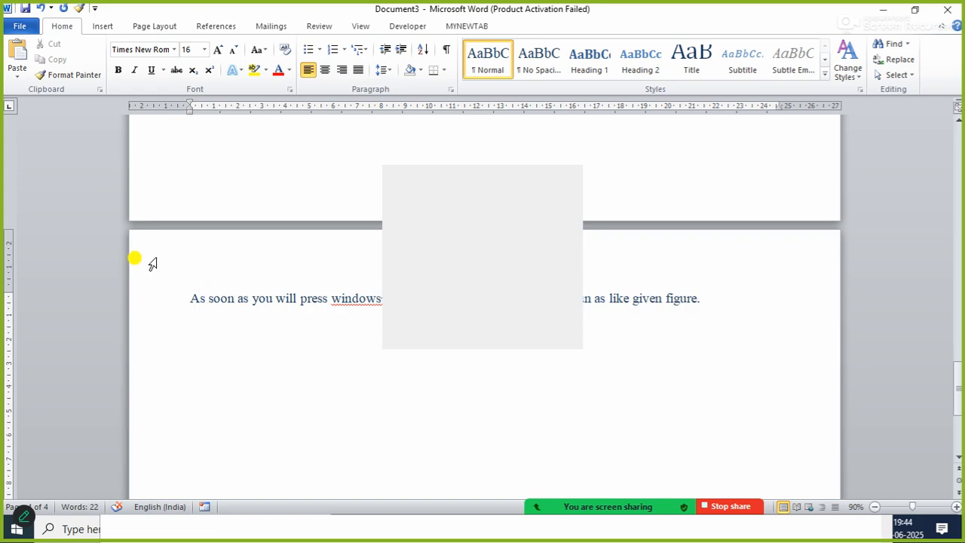
pyautogui.click(113, 28)
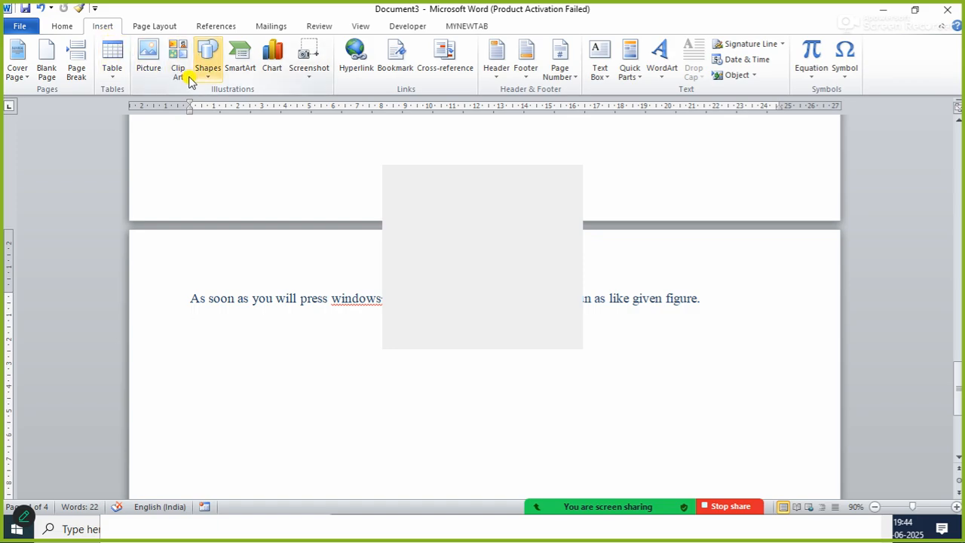
pyautogui.click(309, 66)
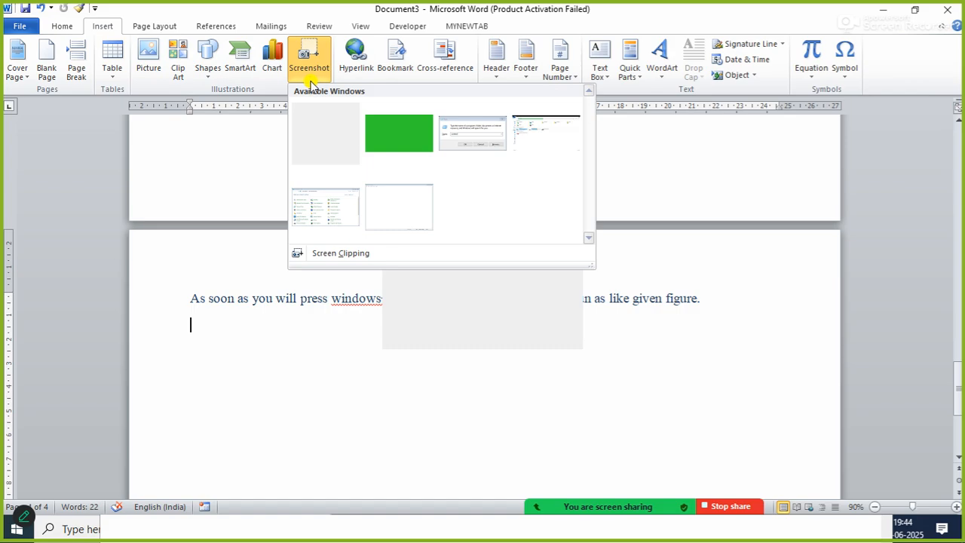
pyautogui.click(466, 144)
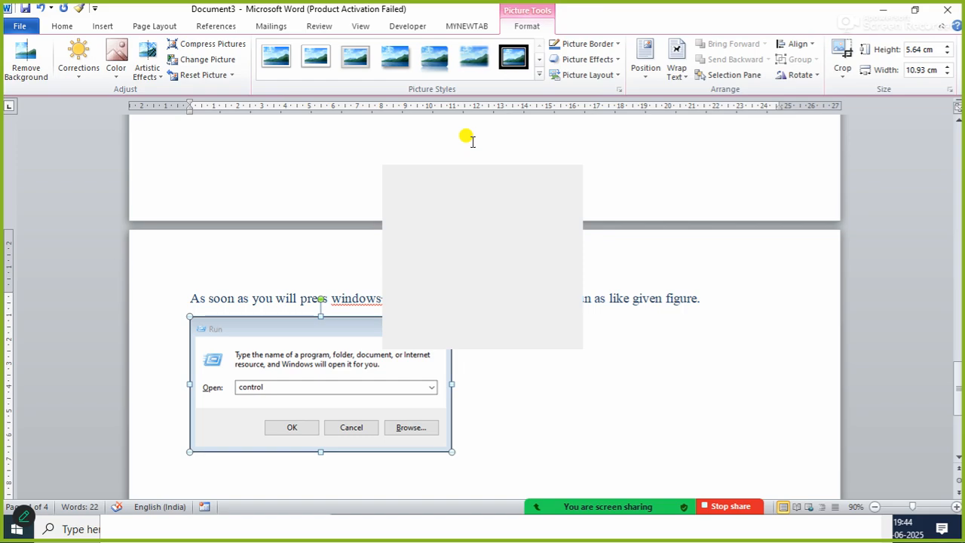
pyautogui.click(572, 377)
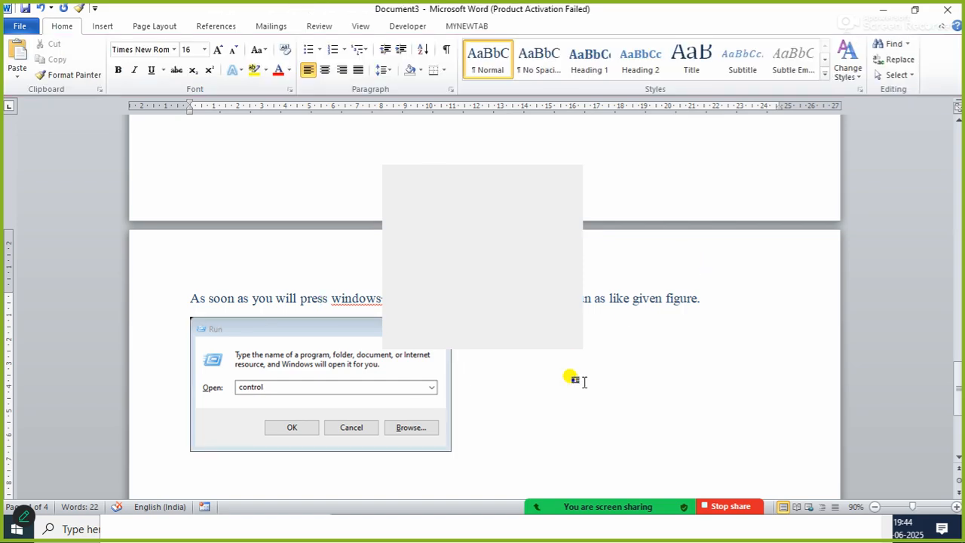
# Insert a screenshot of the Untitled - Notepad window after the Run dialog picture.
pyautogui.moveTo(956, 388); pyautogui.dragTo(957, 407)
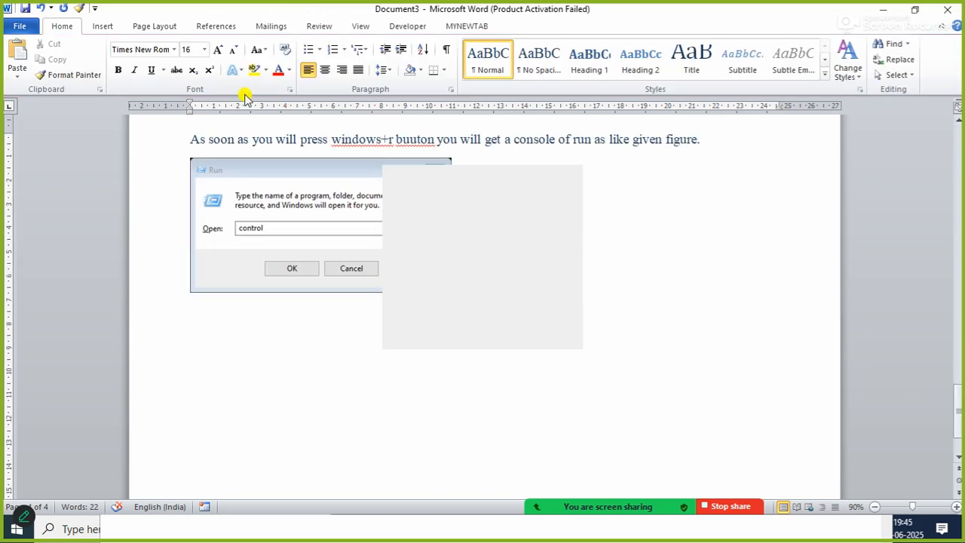
pyautogui.click(98, 24)
pyautogui.click(309, 74)
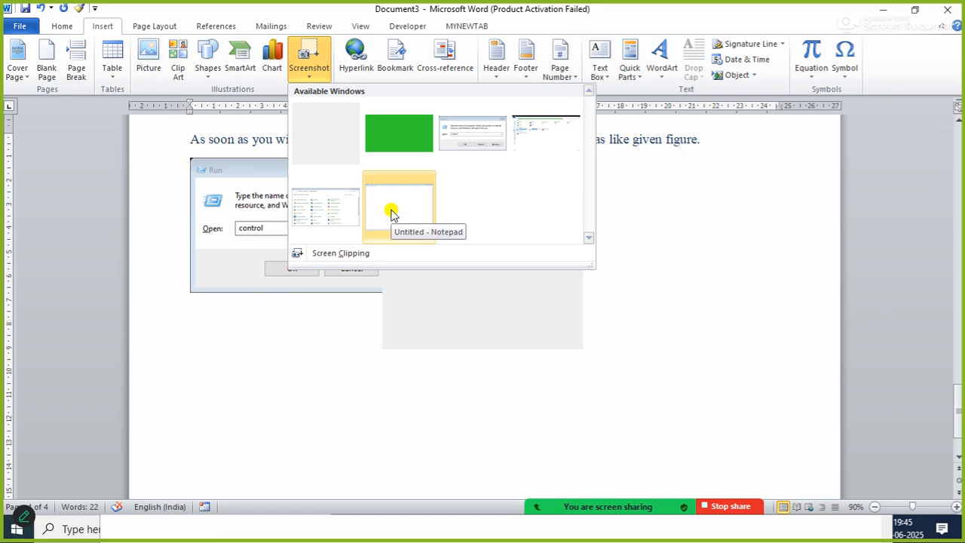
pyautogui.click(391, 212)
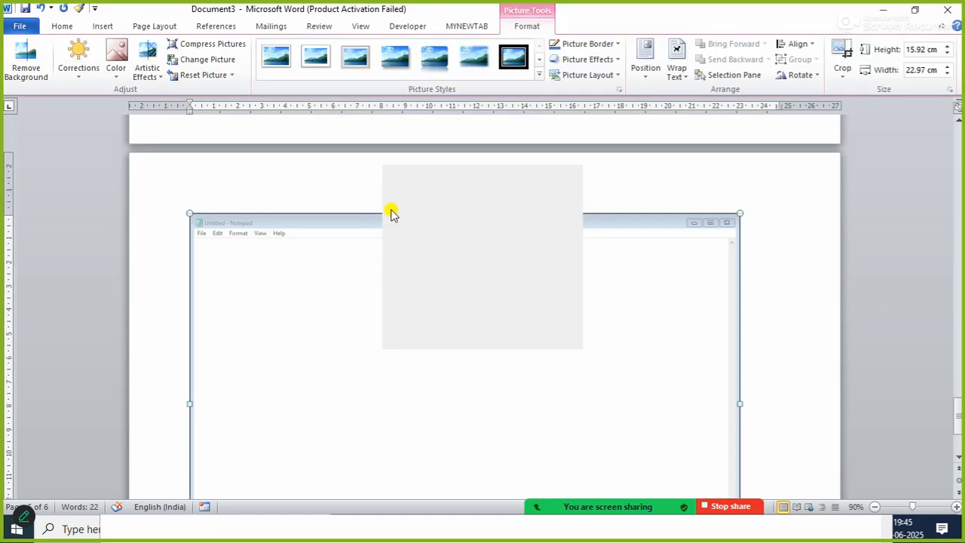
# Shrink the Notepad screenshot to about 9.11 cm high and 13.14 cm wide so it fits beside the Run picture.
pyautogui.moveTo(958, 414)
pyautogui.mouseDown()
pyautogui.moveTo(959, 434)
pyautogui.moveTo(958, 390)
pyautogui.moveTo(959, 403)
pyautogui.mouseUp()
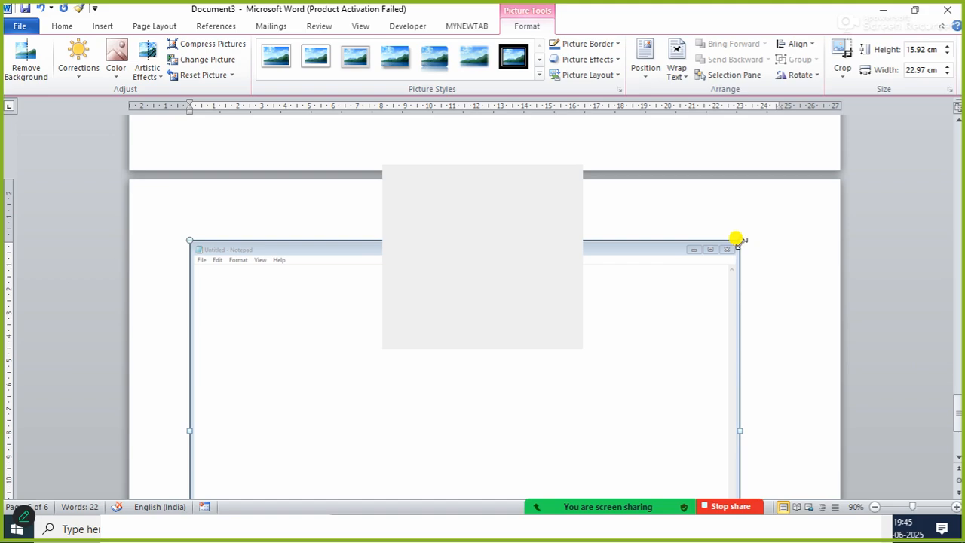
pyautogui.moveTo(739, 236); pyautogui.dragTo(502, 426)
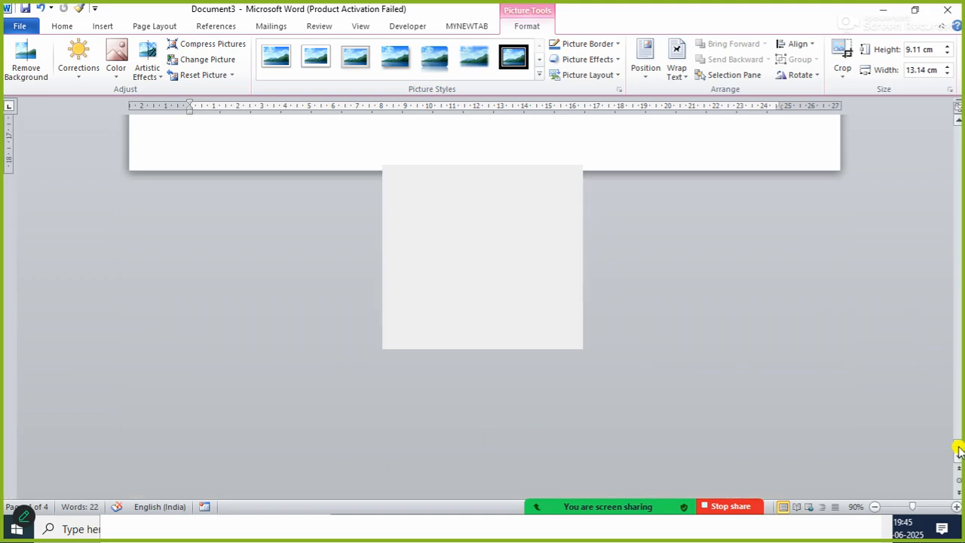
pyautogui.moveTo(959, 451); pyautogui.dragTo(951, 402)
pyautogui.click(414, 400)
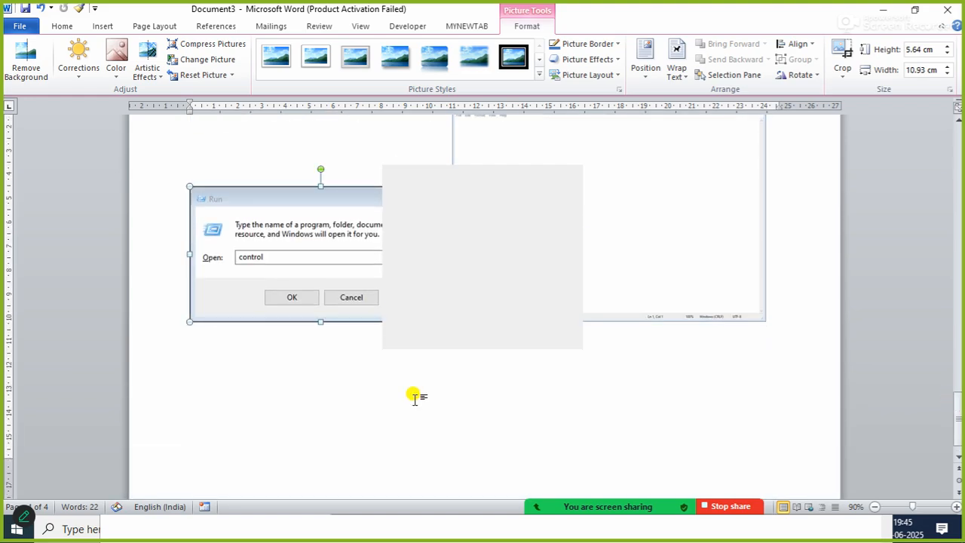
# Insert a screenshot of the plain grey window on the line below the Run and Notepad pictures.
pyautogui.click(213, 358)
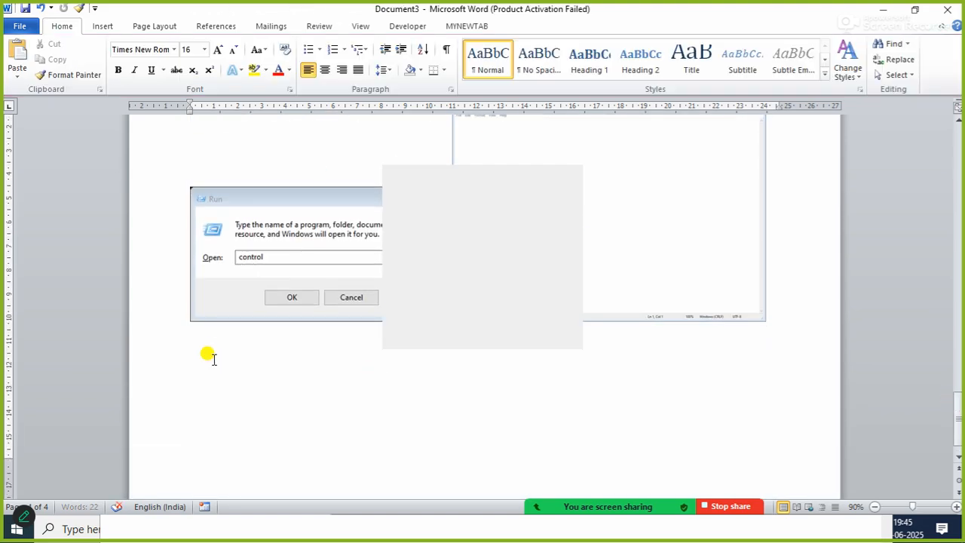
pyautogui.click(103, 27)
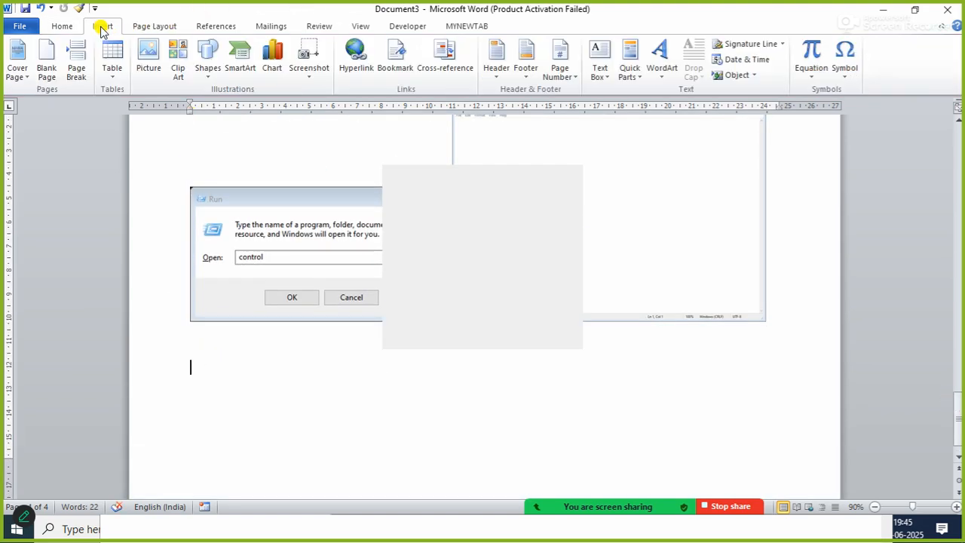
pyautogui.click(309, 68)
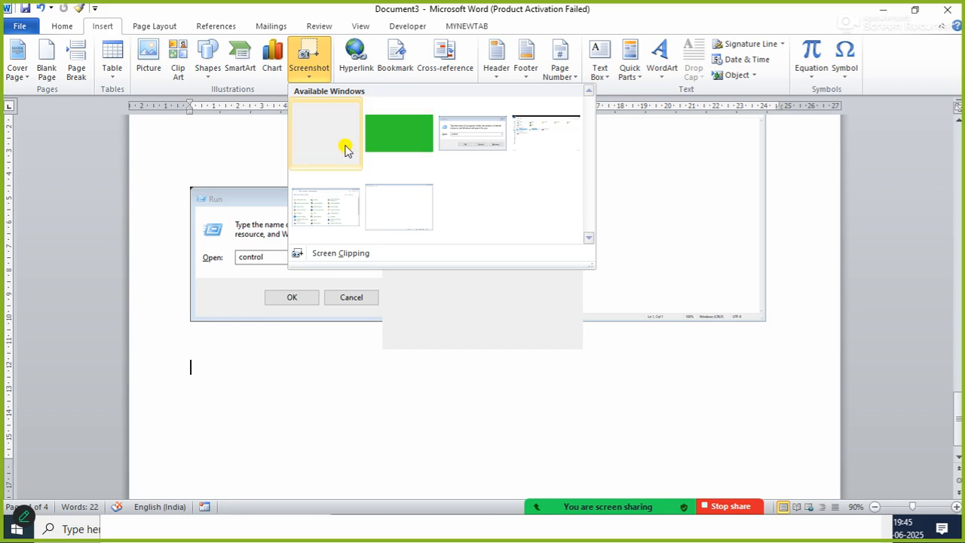
pyautogui.click(345, 148)
pyautogui.moveTo(302, 297); pyautogui.dragTo(386, 344)
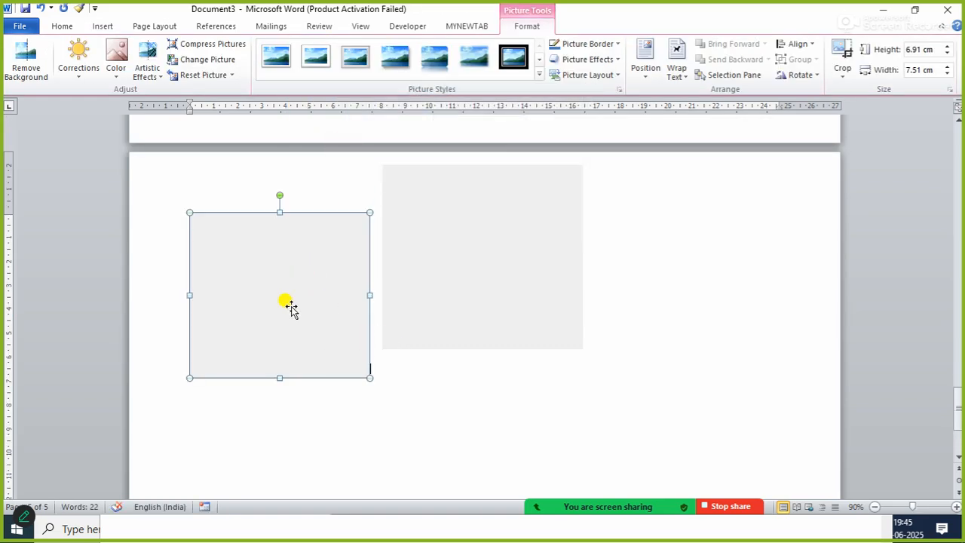
# Try inserting a screenshot of the This PC window in place of the selected grey picture, and undo the insertion.
pyautogui.click(98, 28)
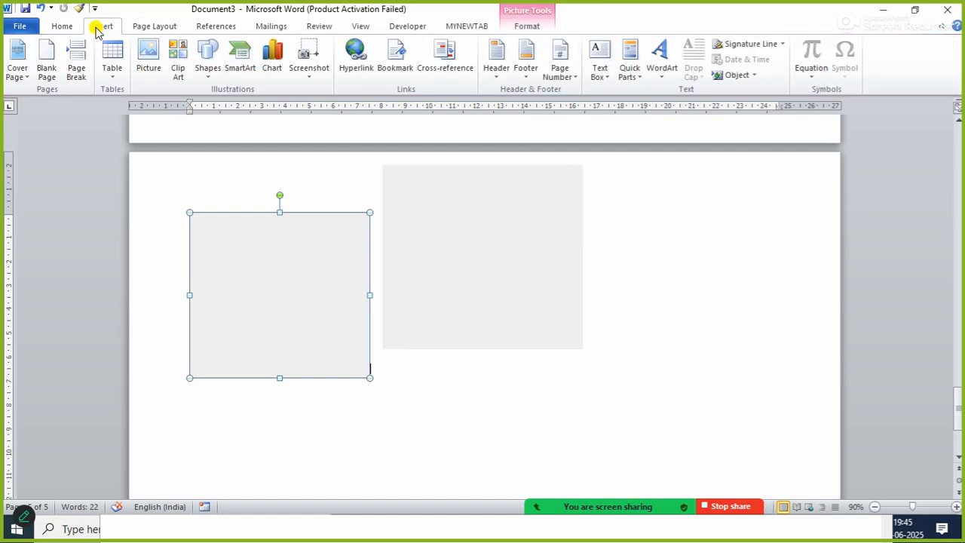
pyautogui.click(307, 81)
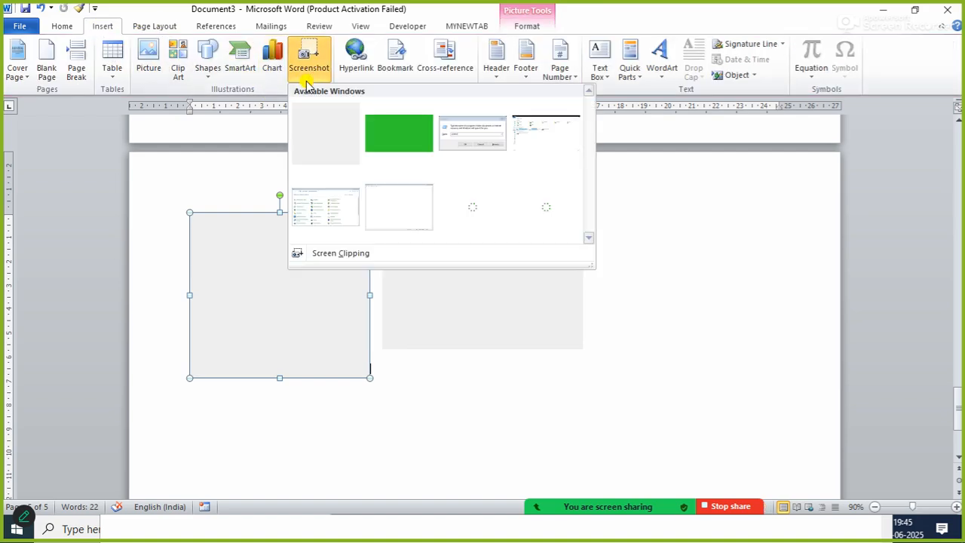
pyautogui.rightClick(341, 163)
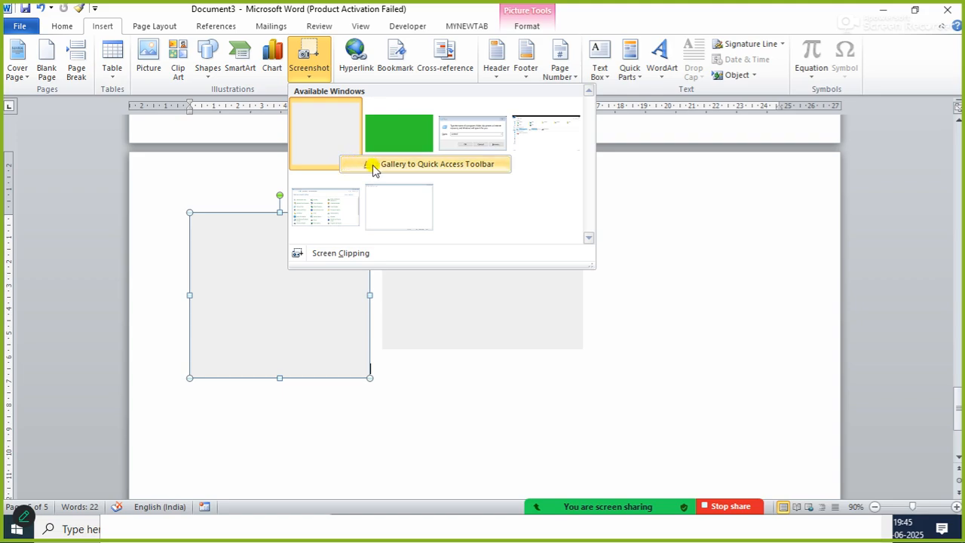
pyautogui.click(525, 214)
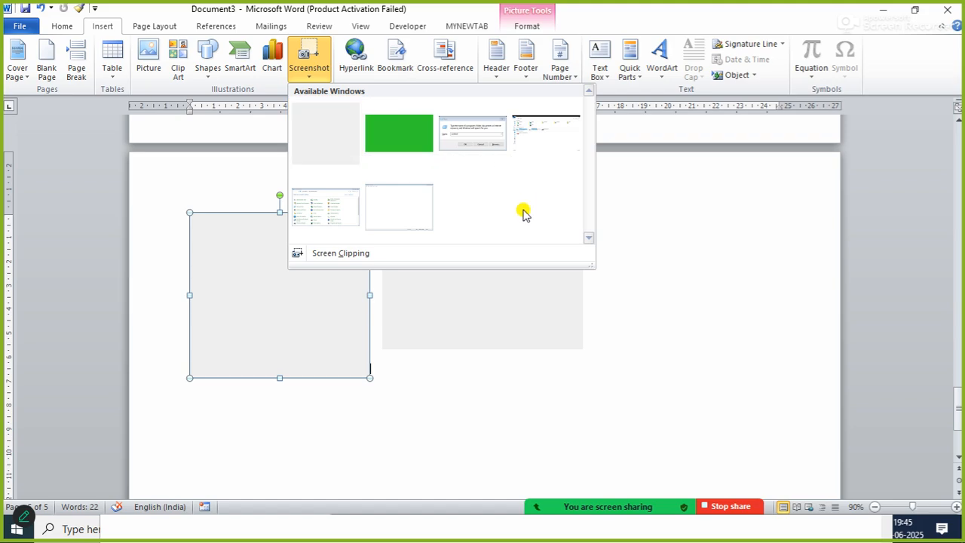
pyautogui.click(558, 145)
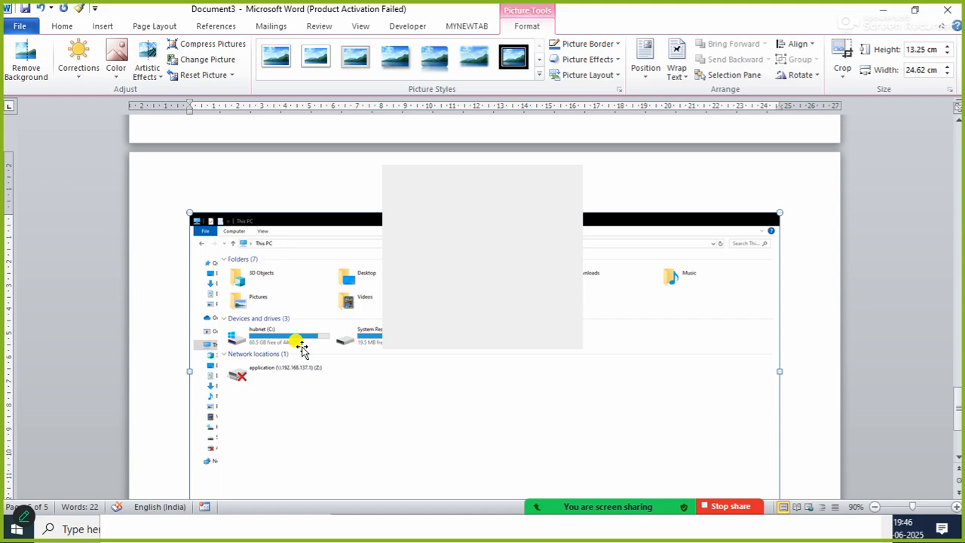
pyautogui.hotkey('ctrl', 'z')
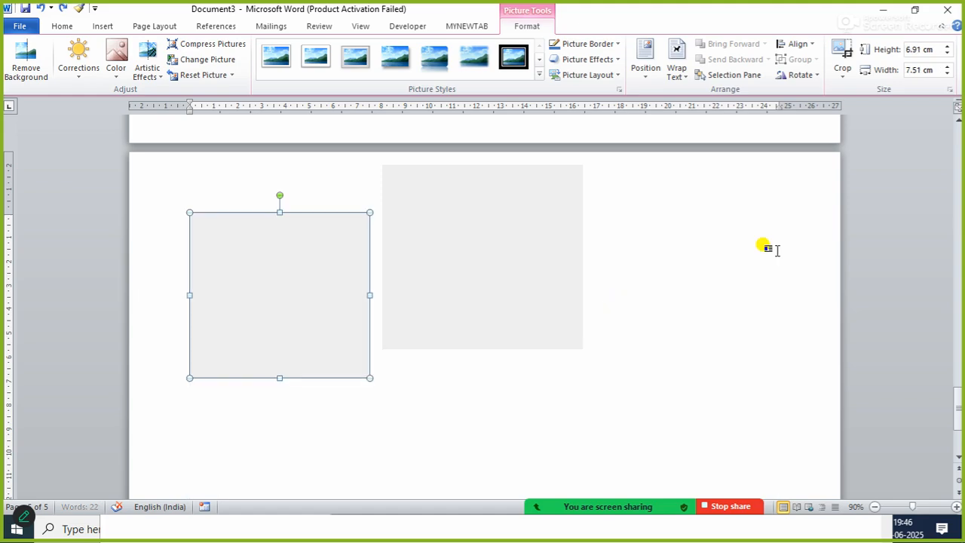
# Insert a screen clipping of the Devices and drives area of This PC, about 12.22 cm wide and 1.85 cm high.
pyautogui.click(453, 465)
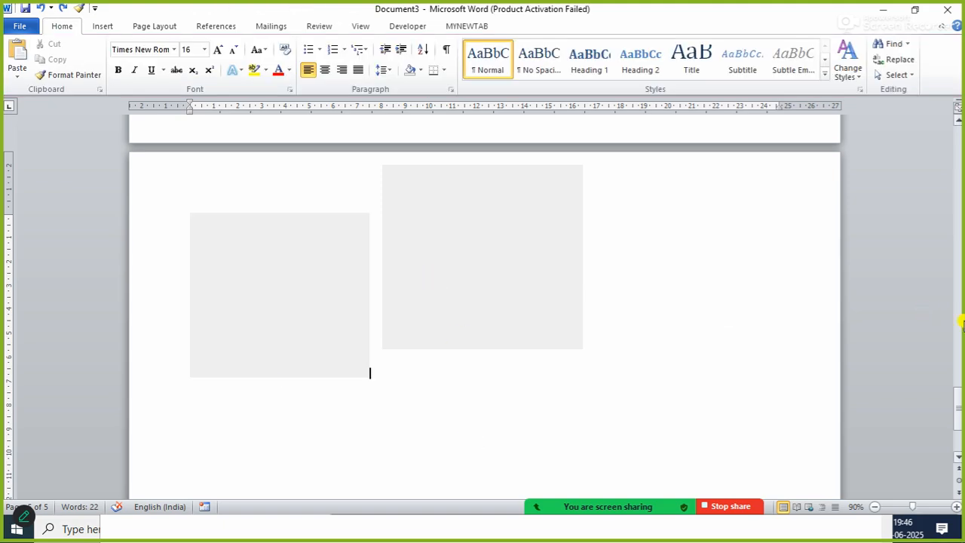
pyautogui.moveTo(958, 424); pyautogui.dragTo(959, 446)
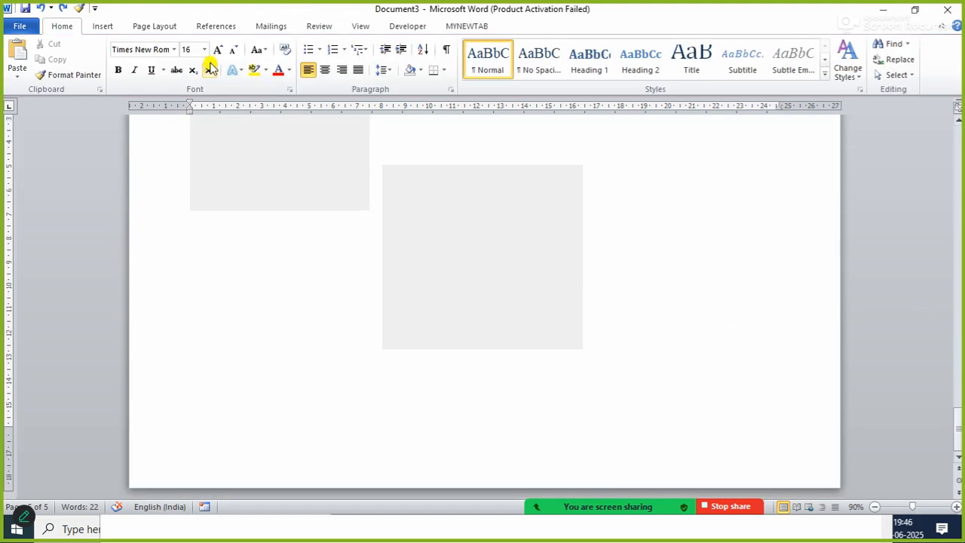
pyautogui.click(103, 26)
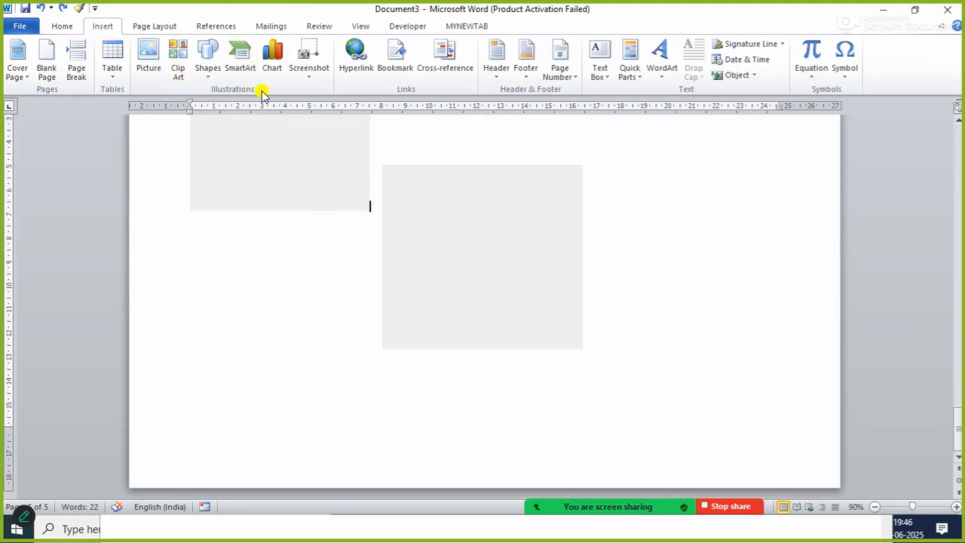
pyautogui.click(306, 72)
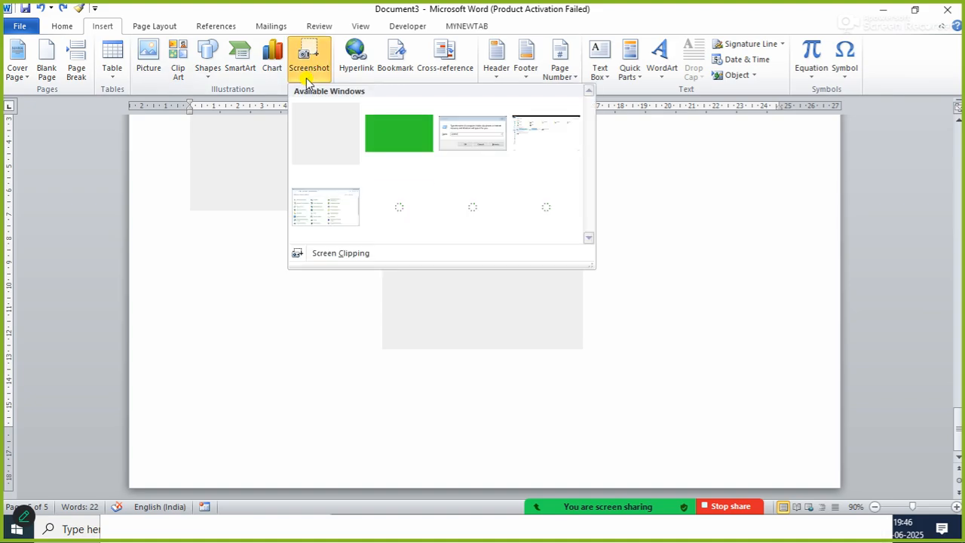
pyautogui.click(328, 253)
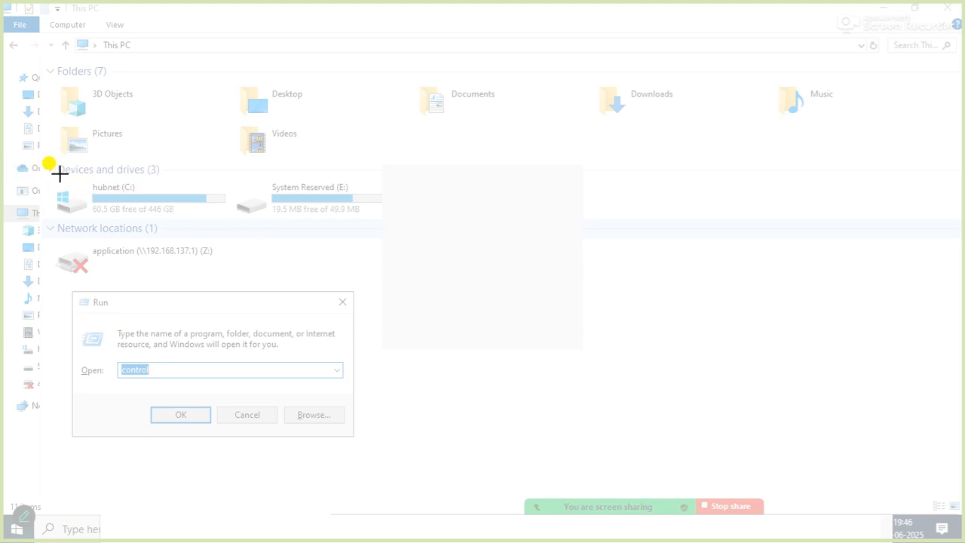
pyautogui.moveTo(53, 172); pyautogui.dragTo(380, 217)
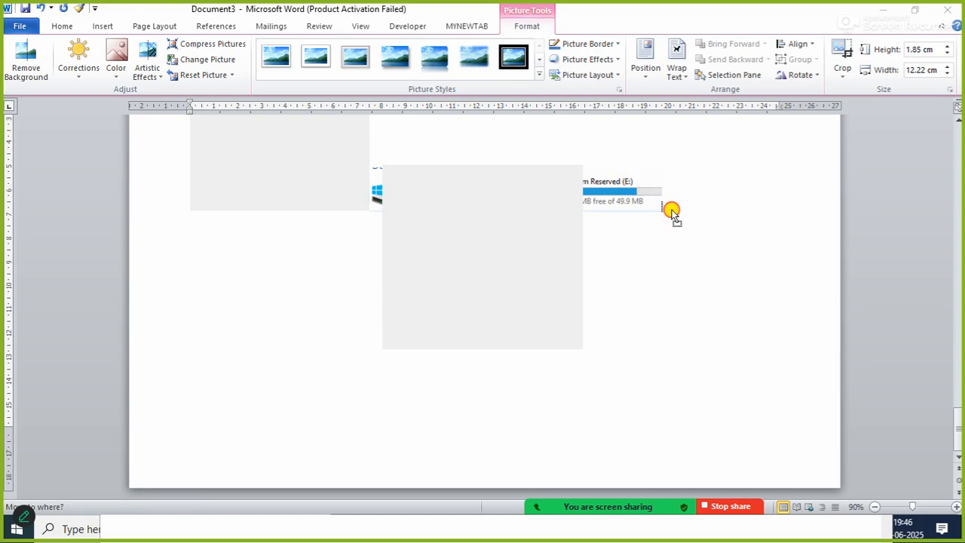
# Set the drives clipping's text wrapping to In Front of Text and move it to the empty area below the grey pictures.
pyautogui.rightClick(605, 170)
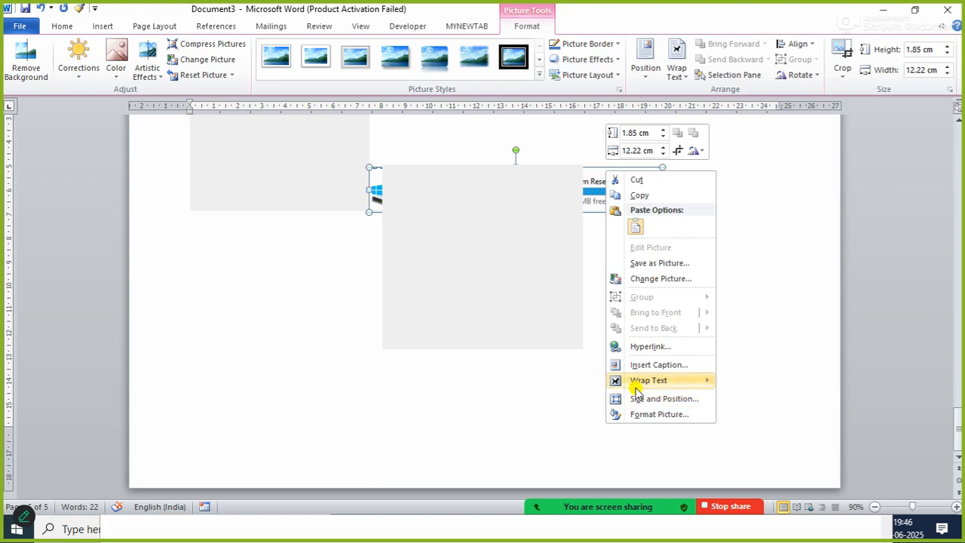
pyautogui.moveTo(636, 386)
pyautogui.click(735, 469)
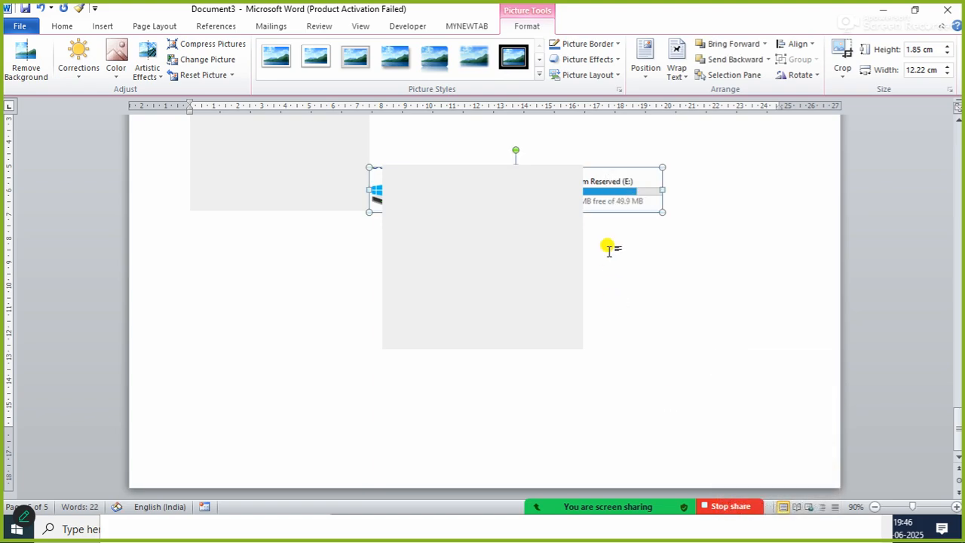
pyautogui.moveTo(610, 175); pyautogui.dragTo(470, 365)
pyautogui.click(518, 263)
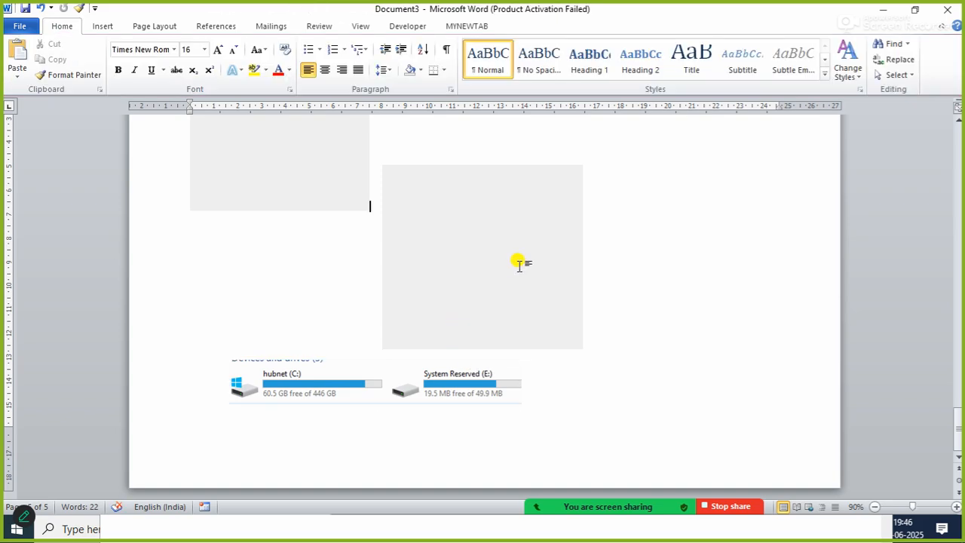
pyautogui.click(400, 392)
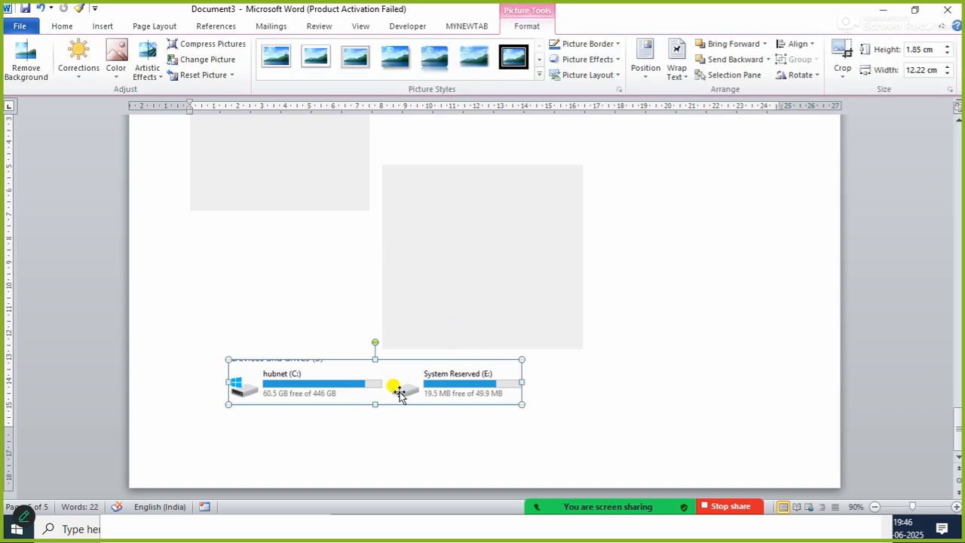
pyautogui.click(102, 26)
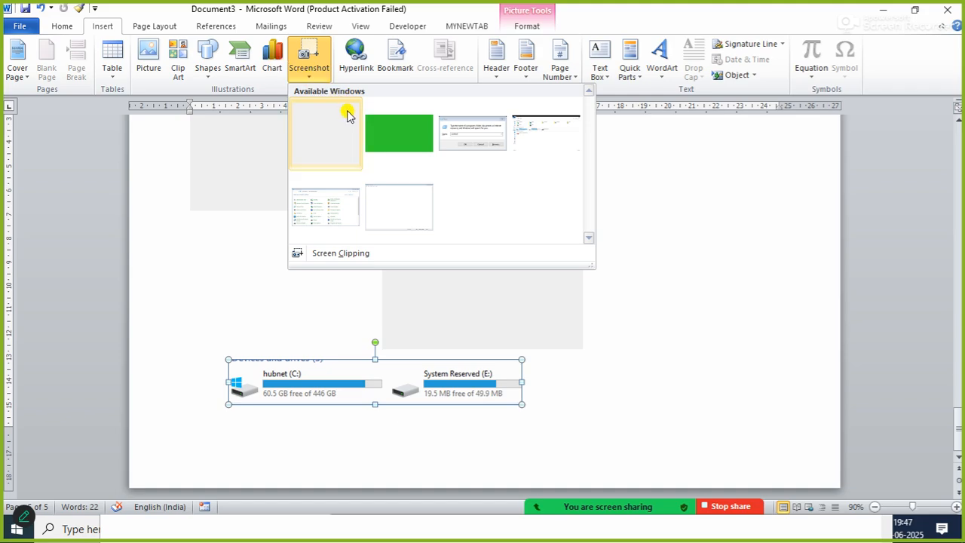
pyautogui.click(329, 256)
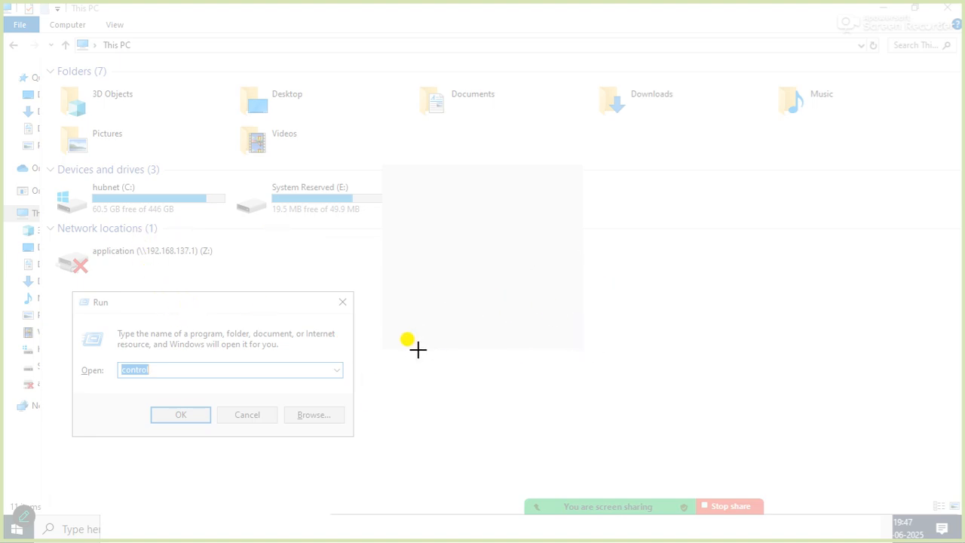
pyautogui.press('Escape')
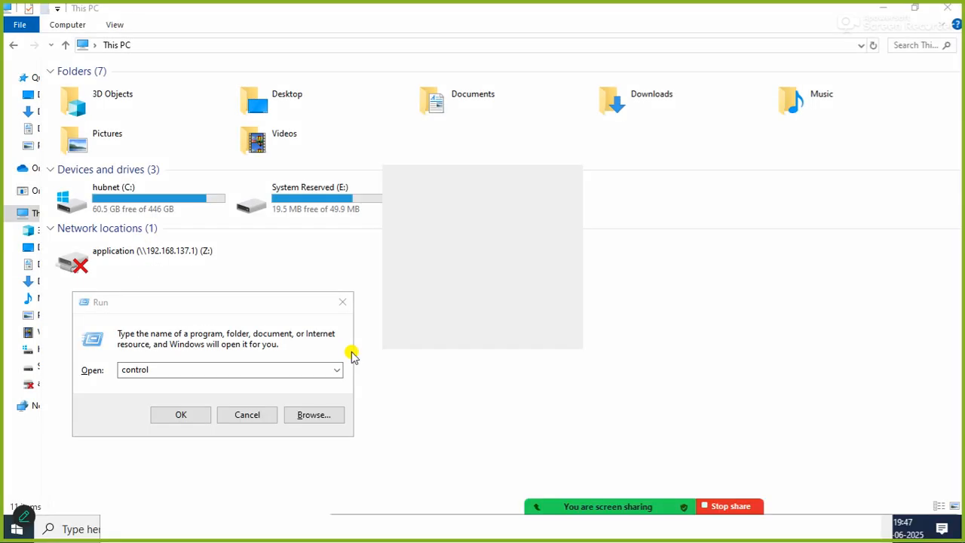
pyautogui.hotkey('alt', 'Tab')
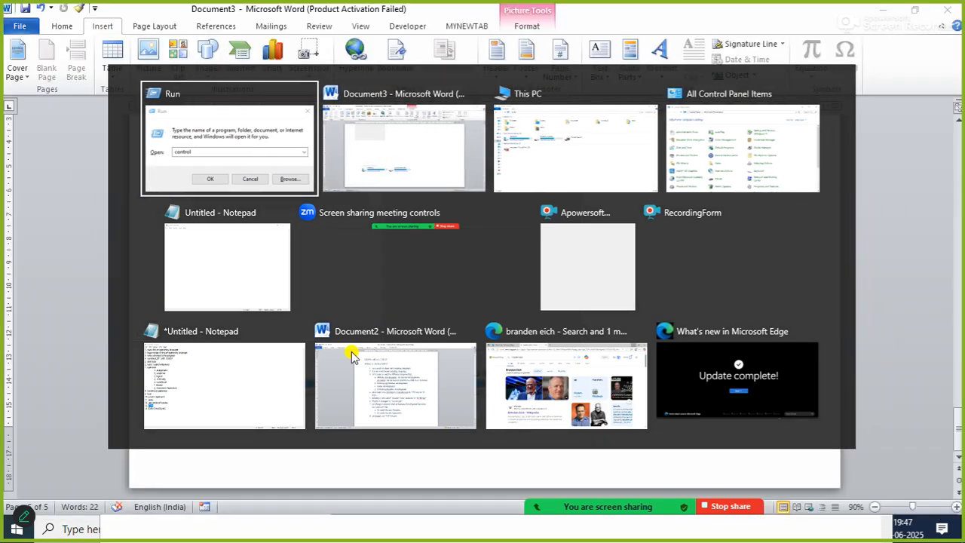
pyautogui.press('Tab')
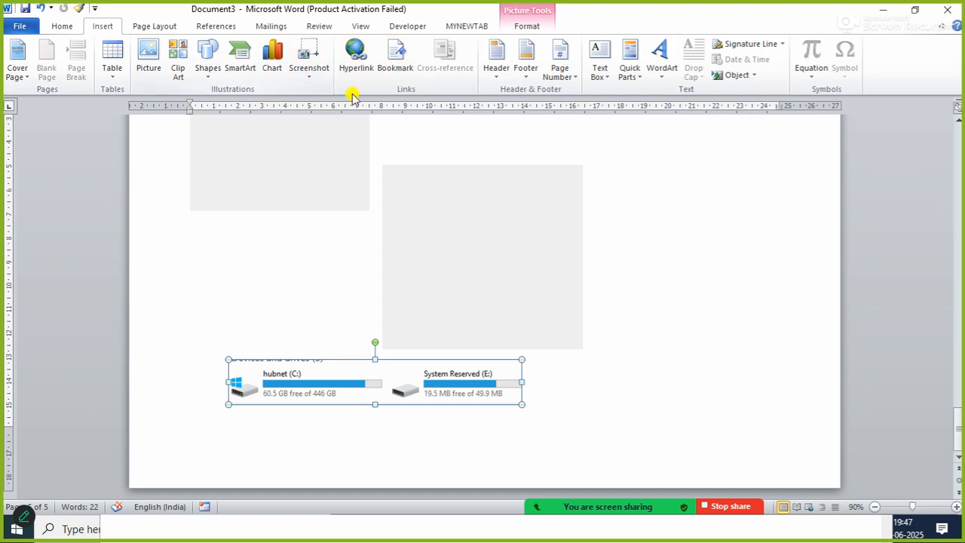
pyautogui.click(305, 75)
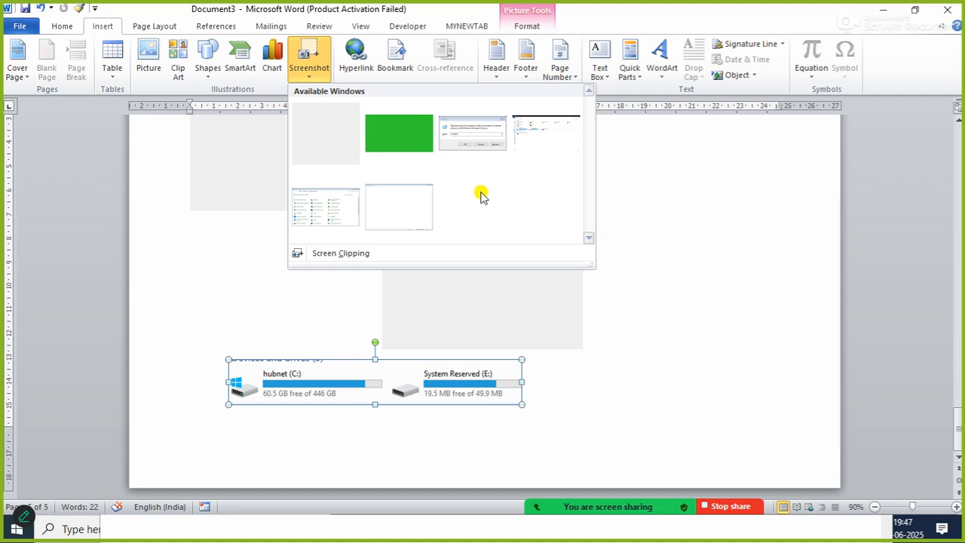
pyautogui.click(343, 257)
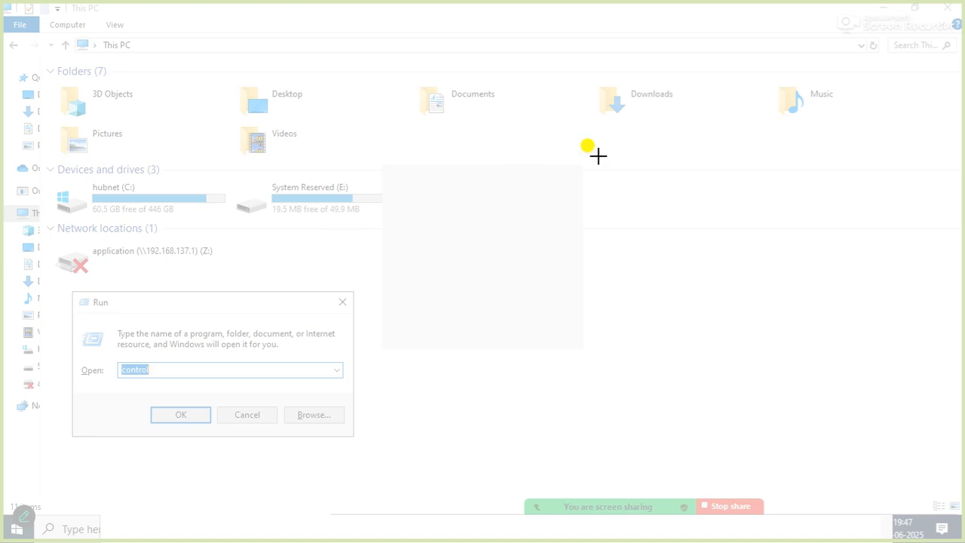
pyautogui.press('Escape')
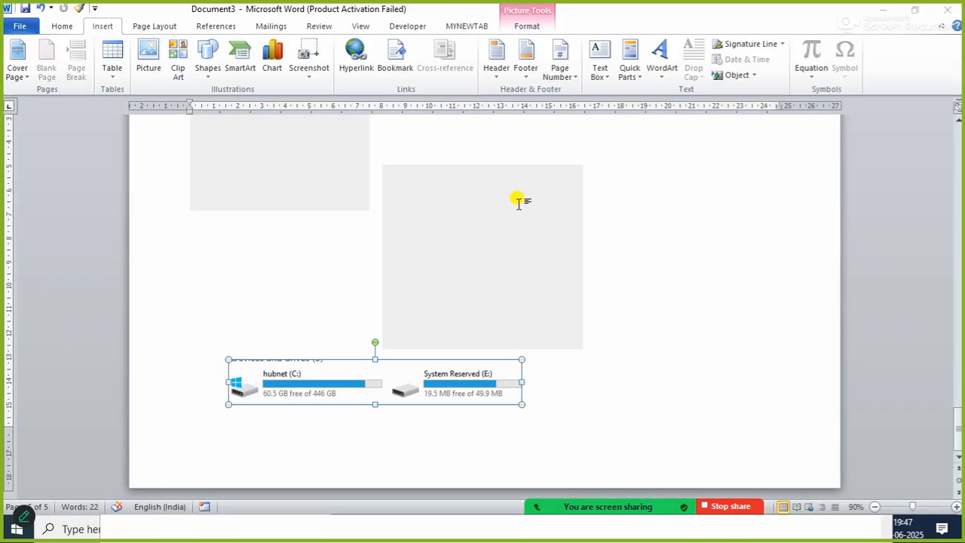
# Launch a new blank Word document by running winword and display its Insert commands for capturing.
pyautogui.press('super+r')
pyautogui.write('win')
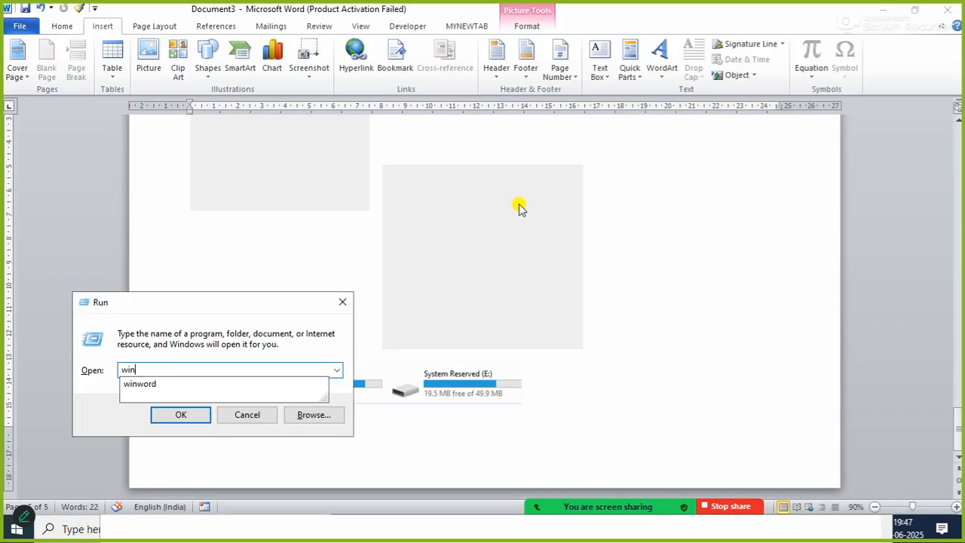
pyautogui.press('Down')
pyautogui.press('Return')
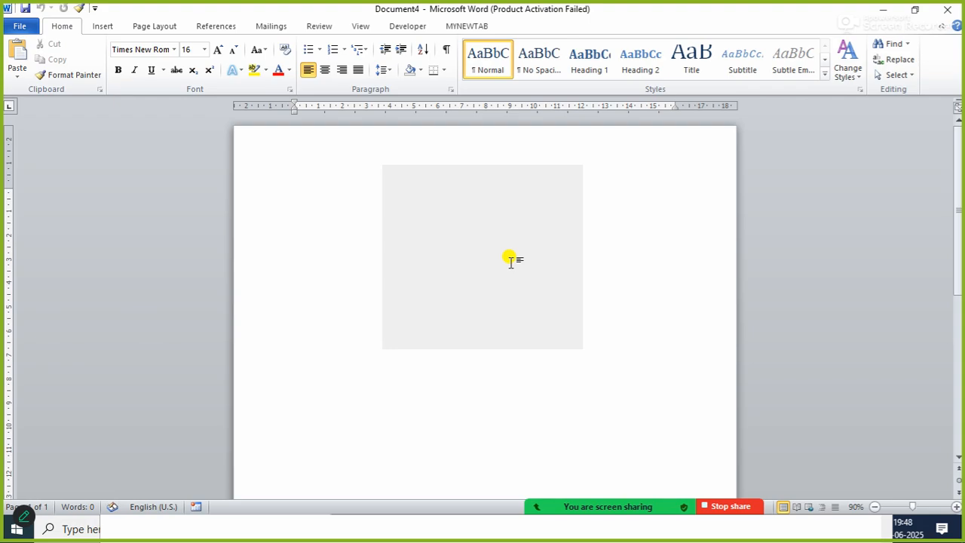
pyautogui.click(103, 24)
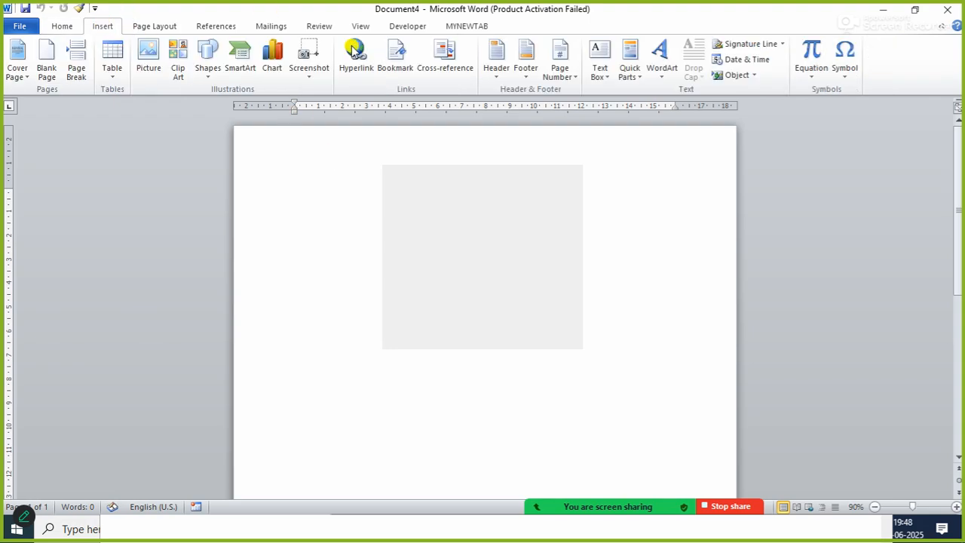
# Switch back to Document3 and insert a screen clipping of the new document's Screenshot button, about 1.93 cm wide and 2.01 cm high.
pyautogui.hotkey('alt', 'Tab')
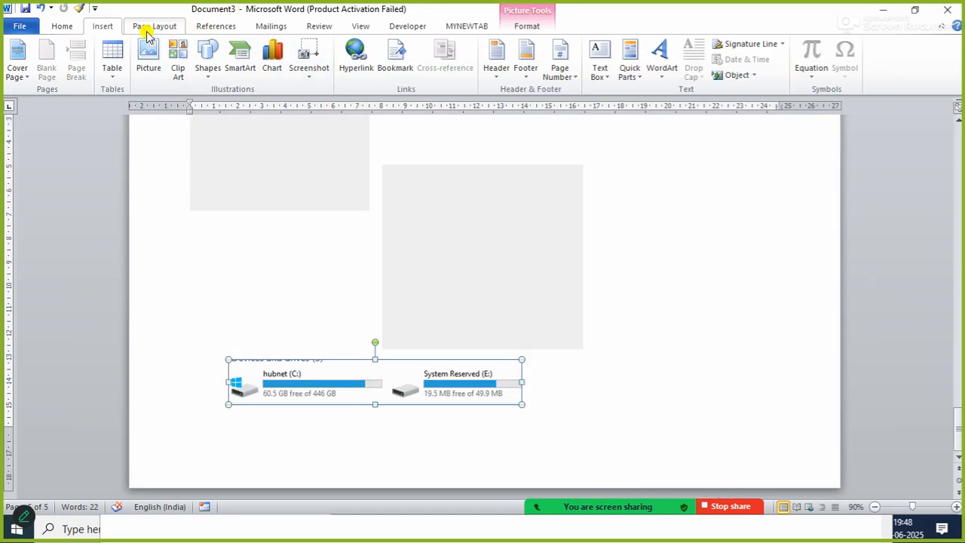
pyautogui.click(308, 77)
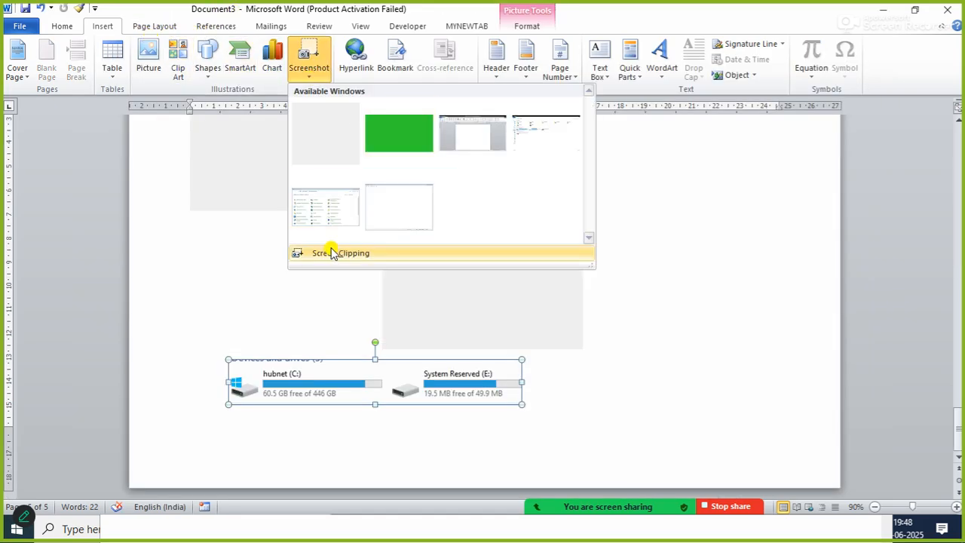
pyautogui.click(328, 255)
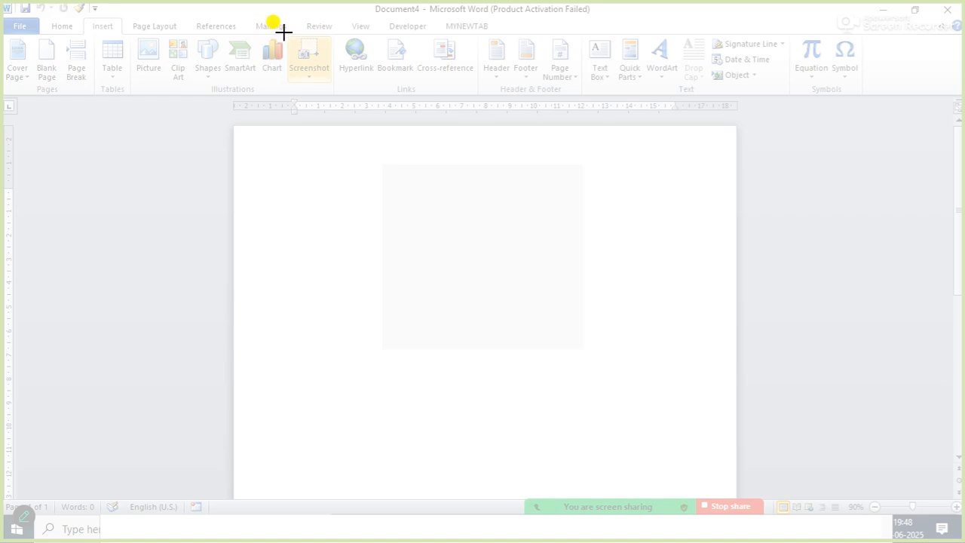
pyautogui.moveTo(284, 33); pyautogui.dragTo(337, 85)
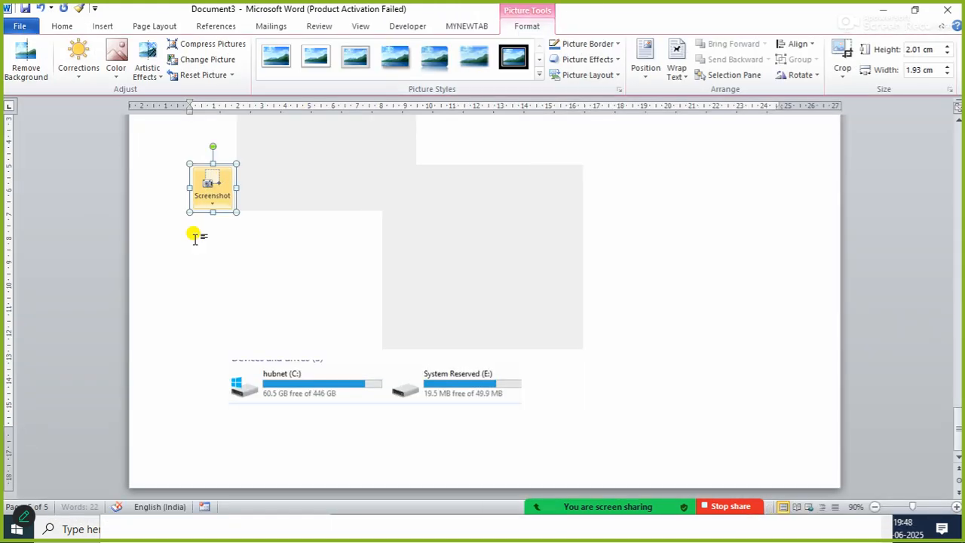
# Set the Screenshot button clipping to In Front of Text, move it above the drives clipping, and dismiss the Zoom meeting notice.
pyautogui.rightClick(214, 183)
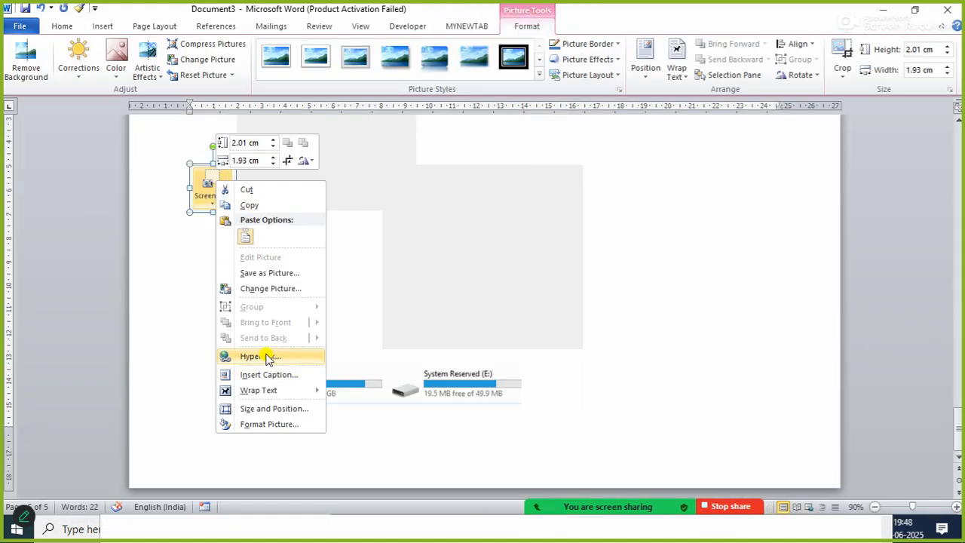
pyautogui.moveTo(258, 390)
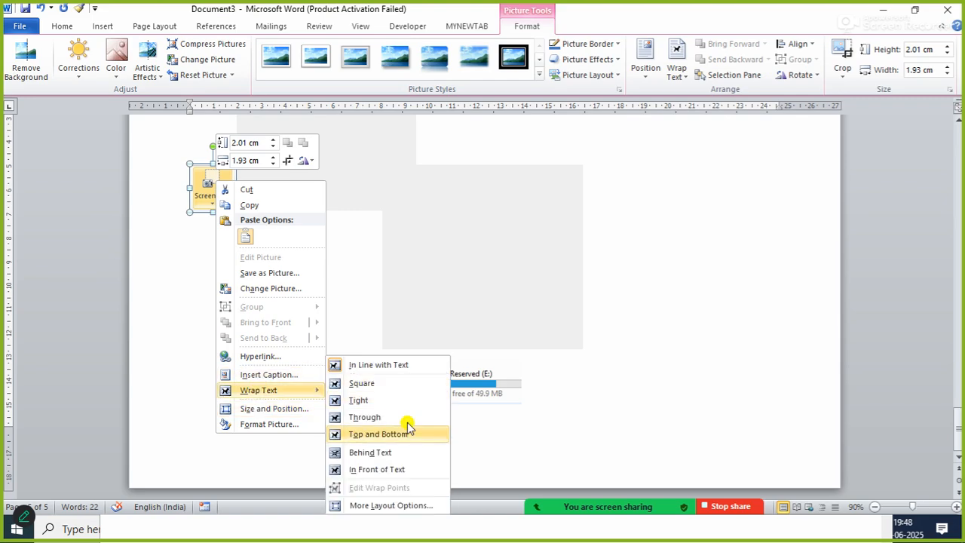
pyautogui.click(363, 469)
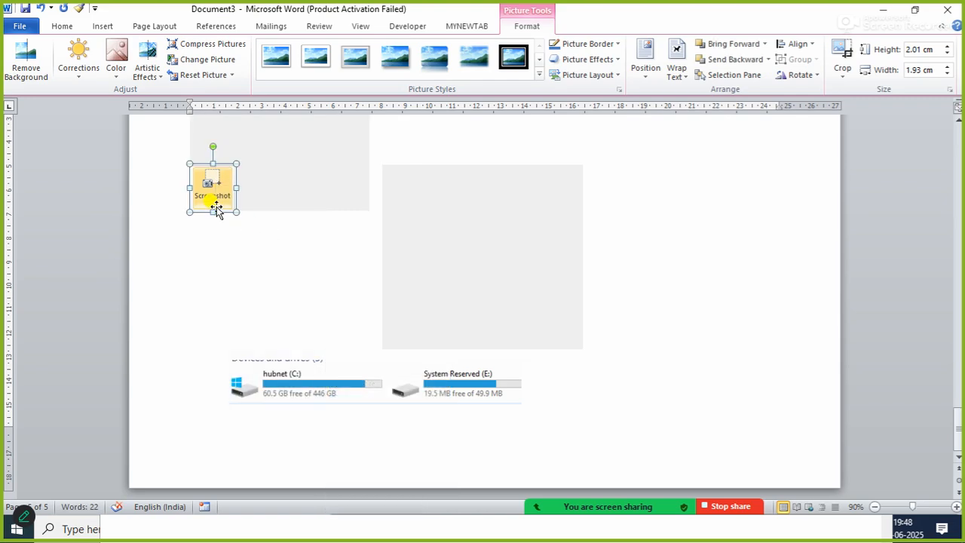
pyautogui.moveTo(216, 206); pyautogui.dragTo(213, 298)
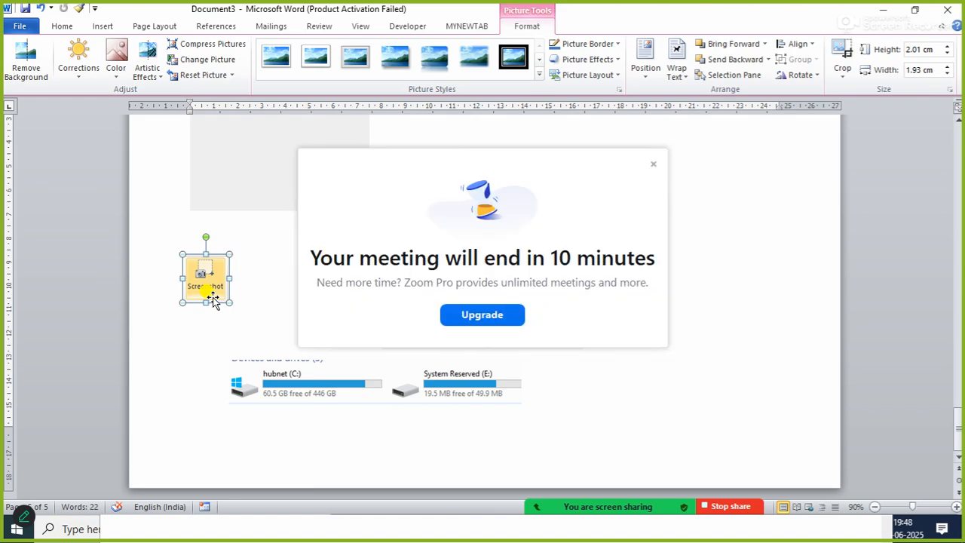
pyautogui.click(653, 166)
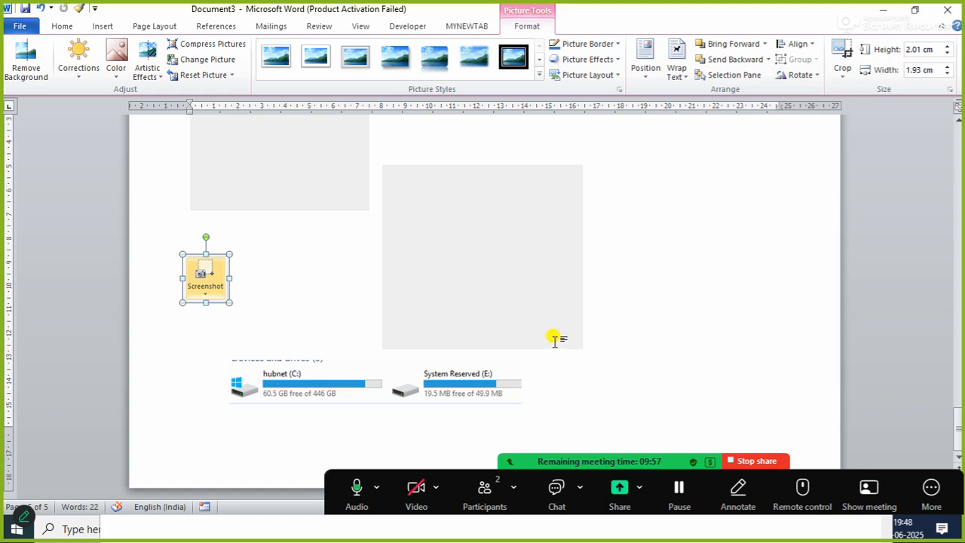
pyautogui.click(280, 305)
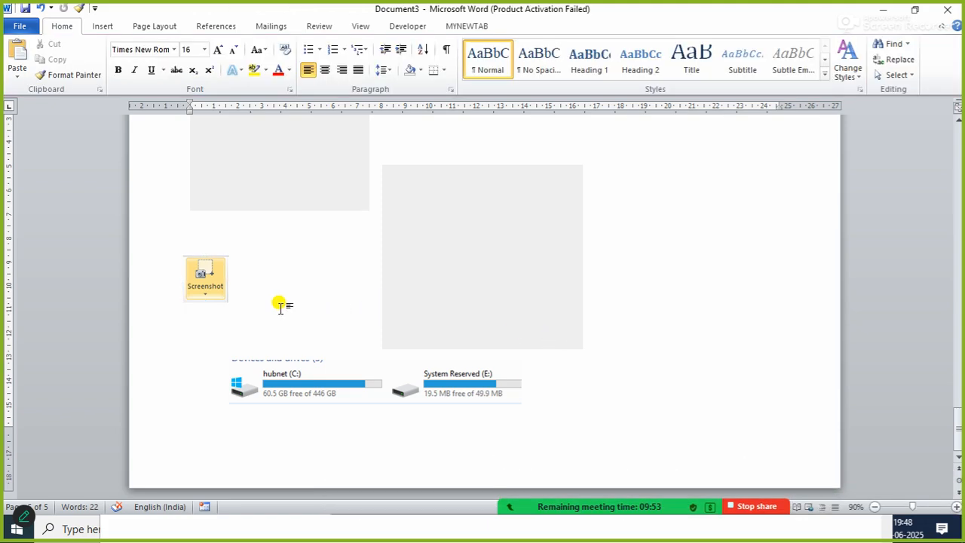
pyautogui.click(104, 27)
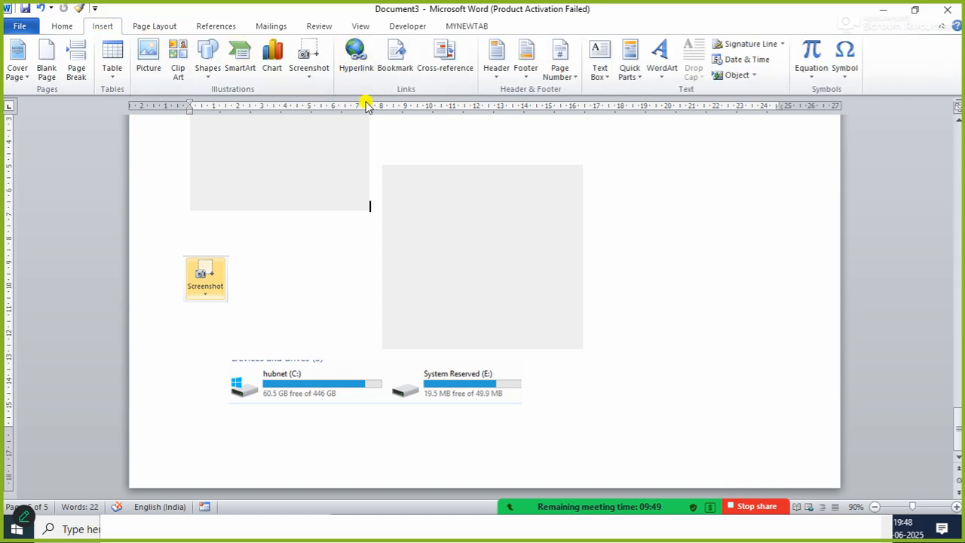
pyautogui.moveTo(545, 478)
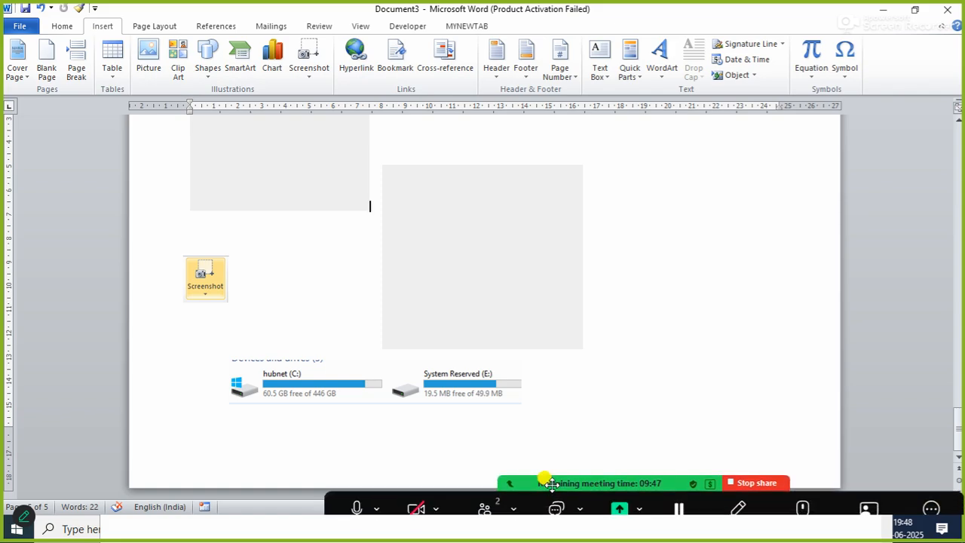